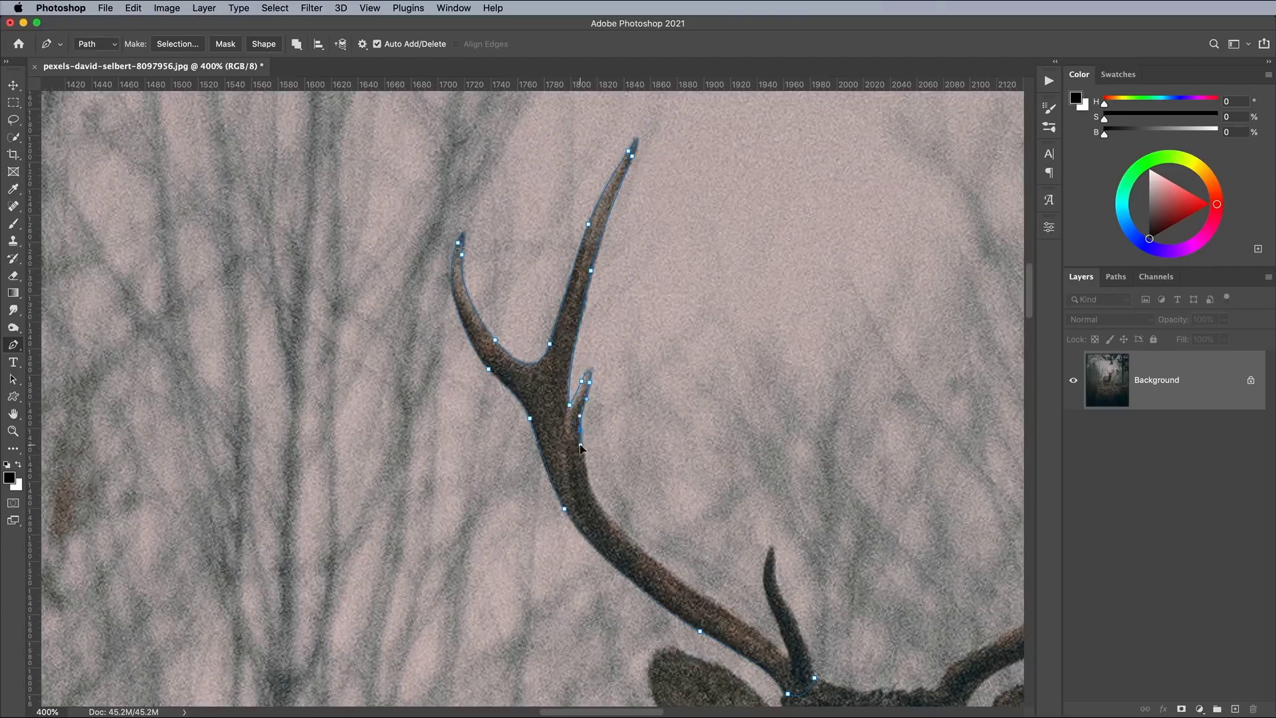
Finish tracing closed Pen tool paths around both of the deer's antlers
{"action": "left_click_drag", "start_coordinate": [640, 517], "coordinate": [625, 387]}
{"action": "left_click", "coordinate": [586, 376]}
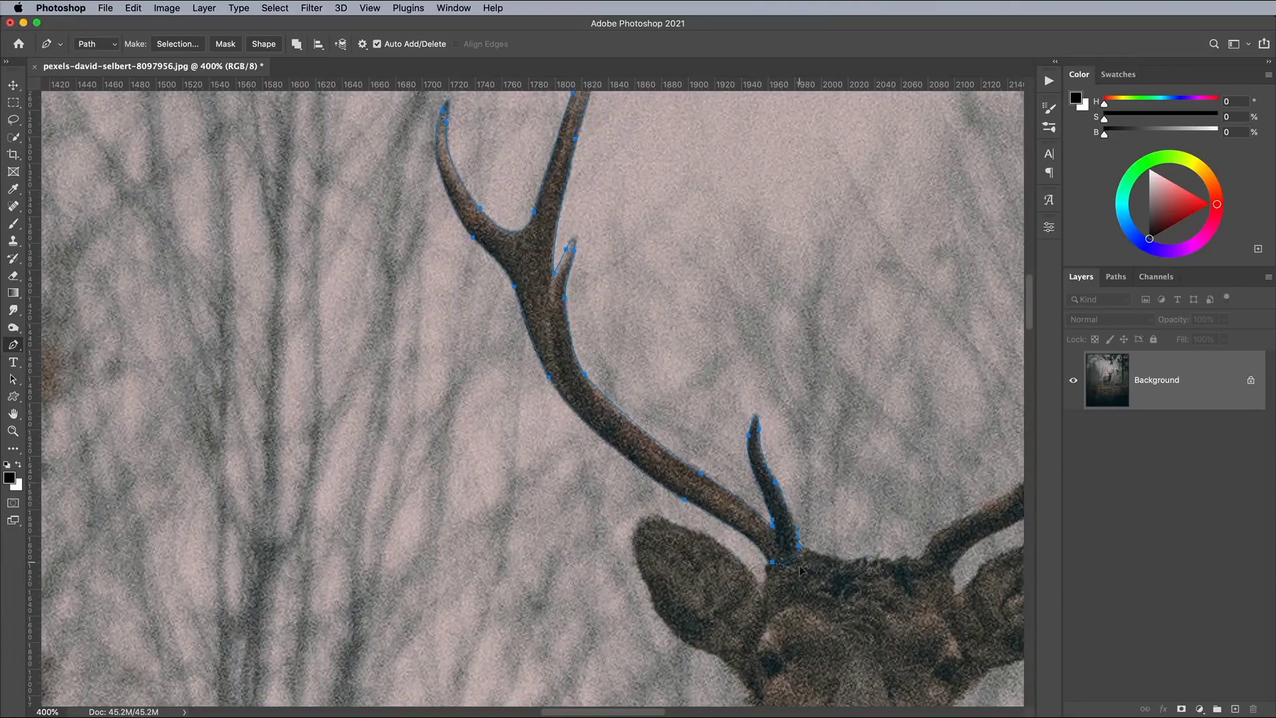
{"action": "left_click_drag", "start_coordinate": [928, 562], "coordinate": [540, 398]}
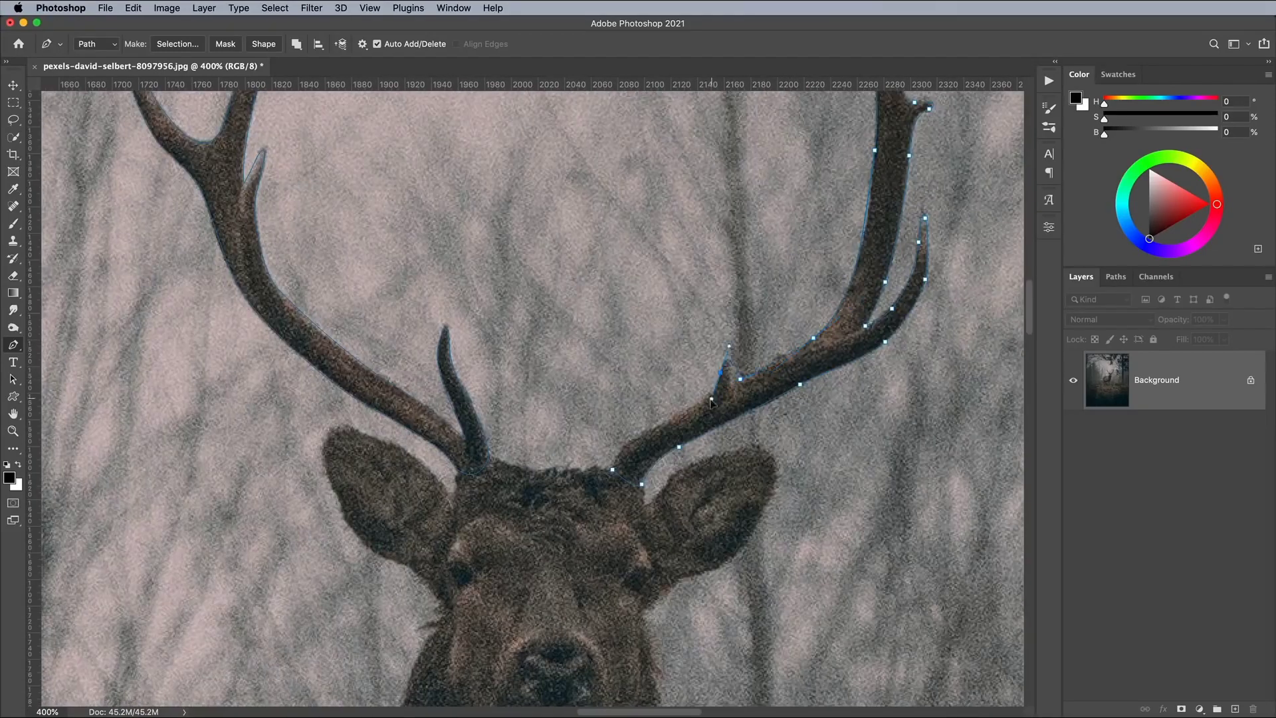
{"action": "left_click", "coordinate": [643, 483]}
Turn the paths around both antlers into a selection
{"action": "key", "text": "super+minus"}
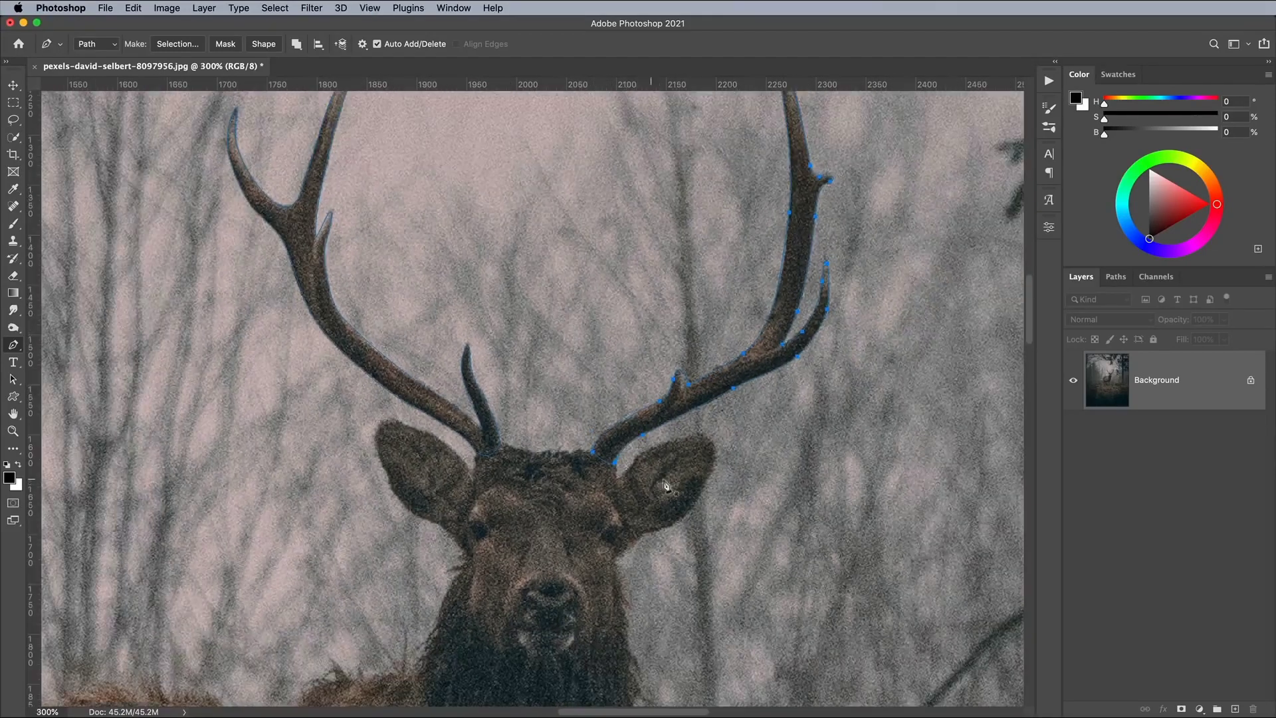
{"action": "key", "text": "super+minus"}
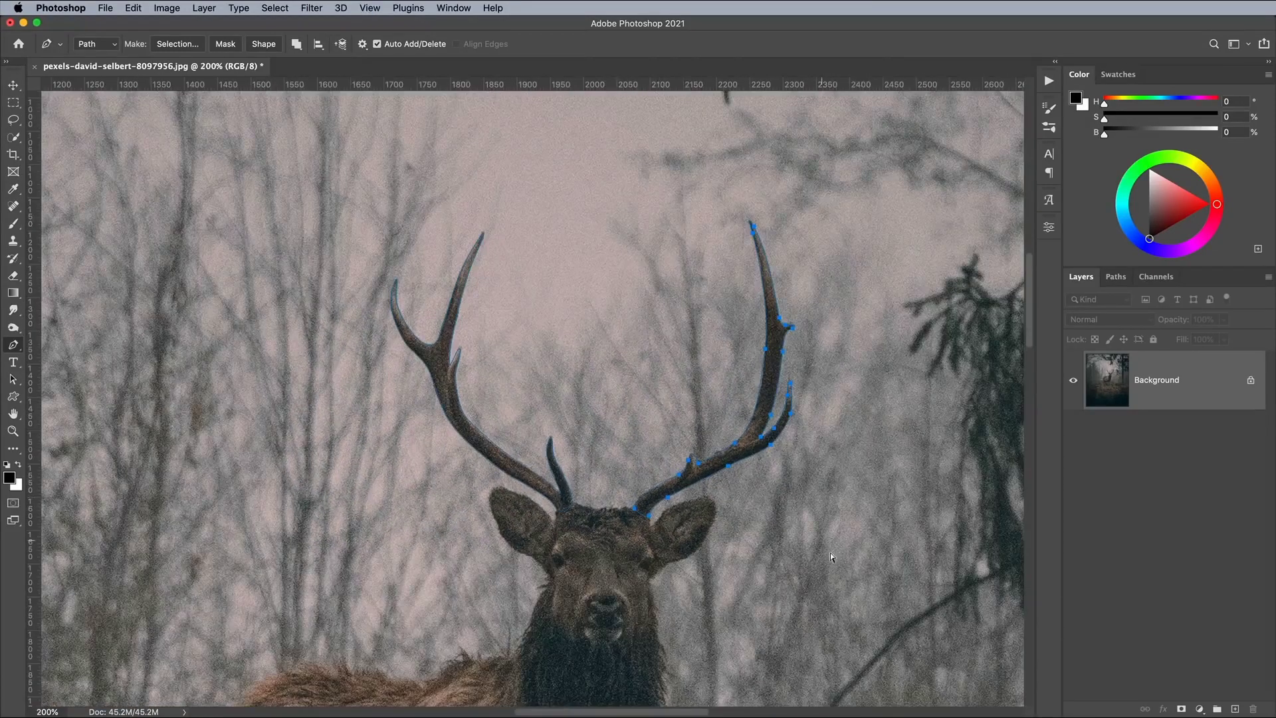
{"action": "right_click", "coordinate": [460, 290]}
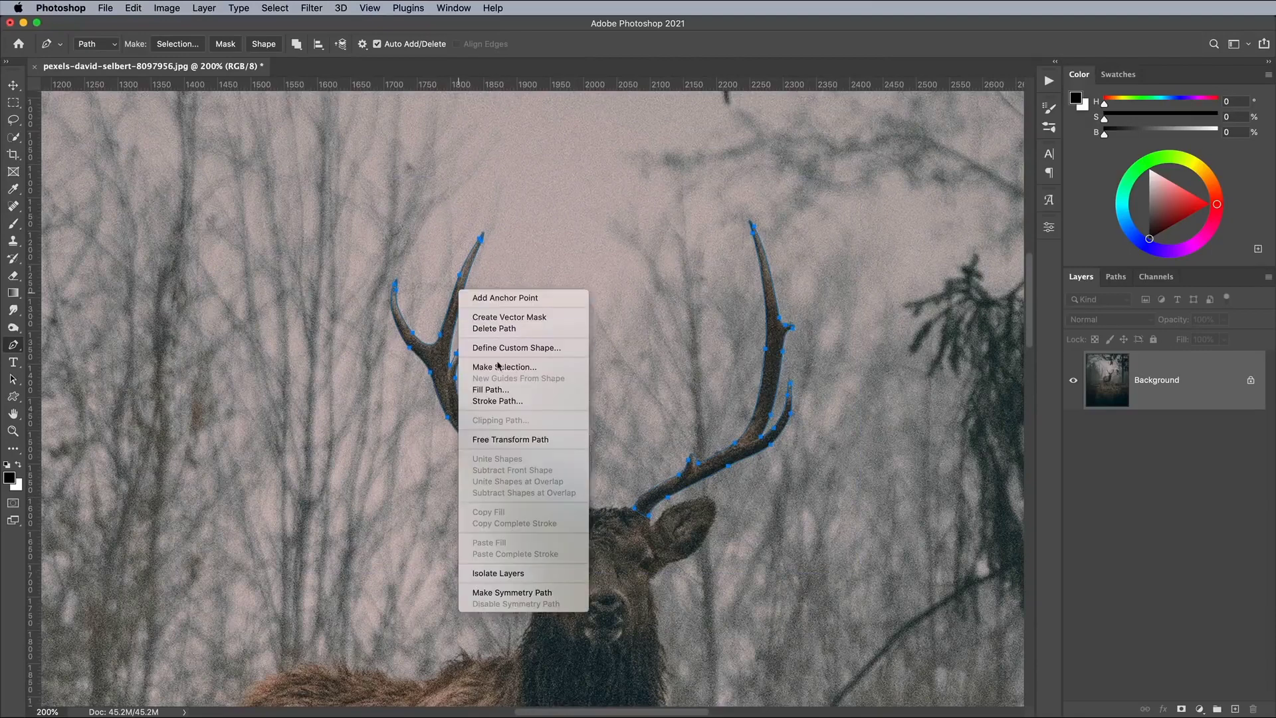
{"action": "left_click", "coordinate": [501, 367]}
{"action": "left_click", "coordinate": [929, 390]}
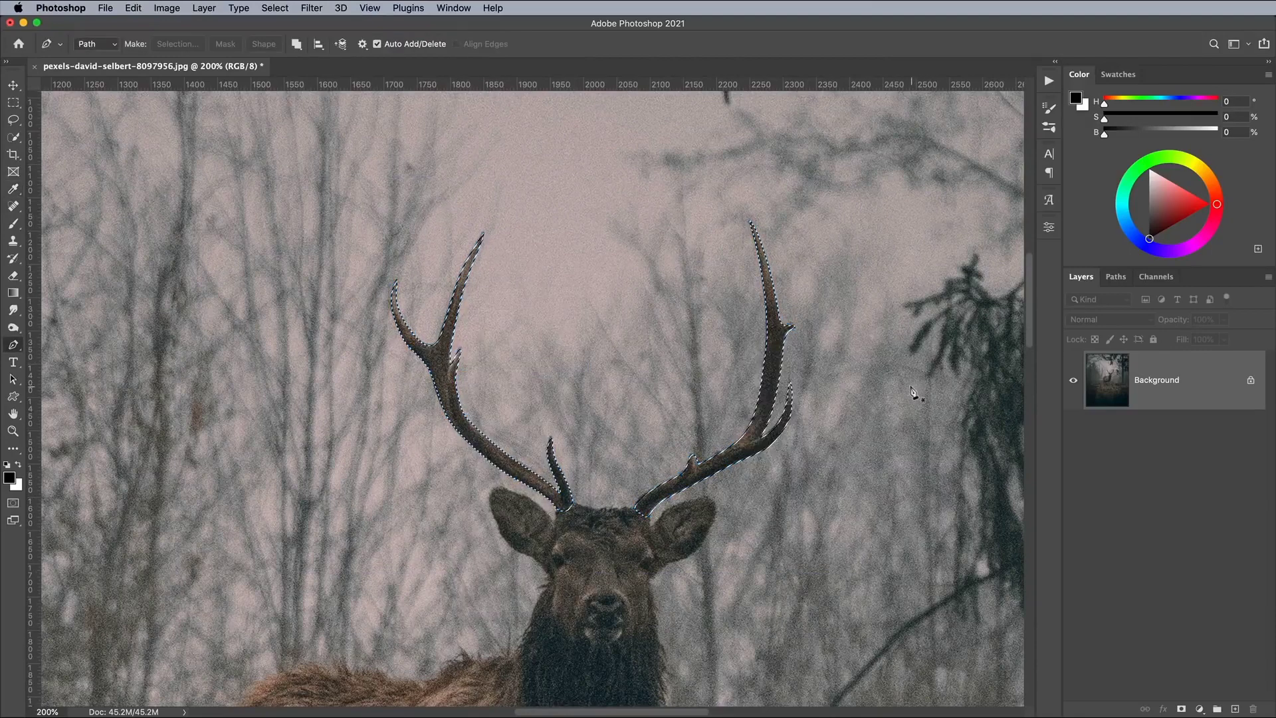
Copy the selected antlers and paste them onto a new layer
{"action": "left_click", "coordinate": [133, 8]}
{"action": "left_click", "coordinate": [150, 102]}
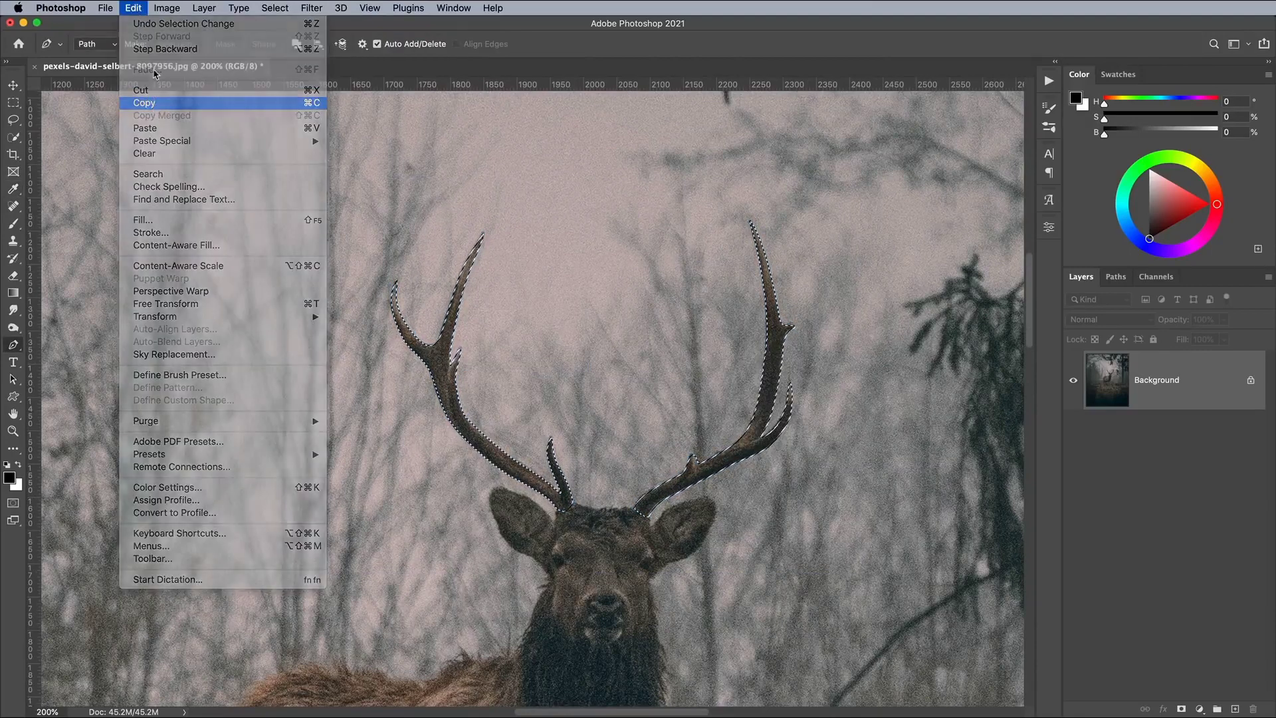
{"action": "left_click", "coordinate": [133, 8]}
{"action": "left_click", "coordinate": [148, 128]}
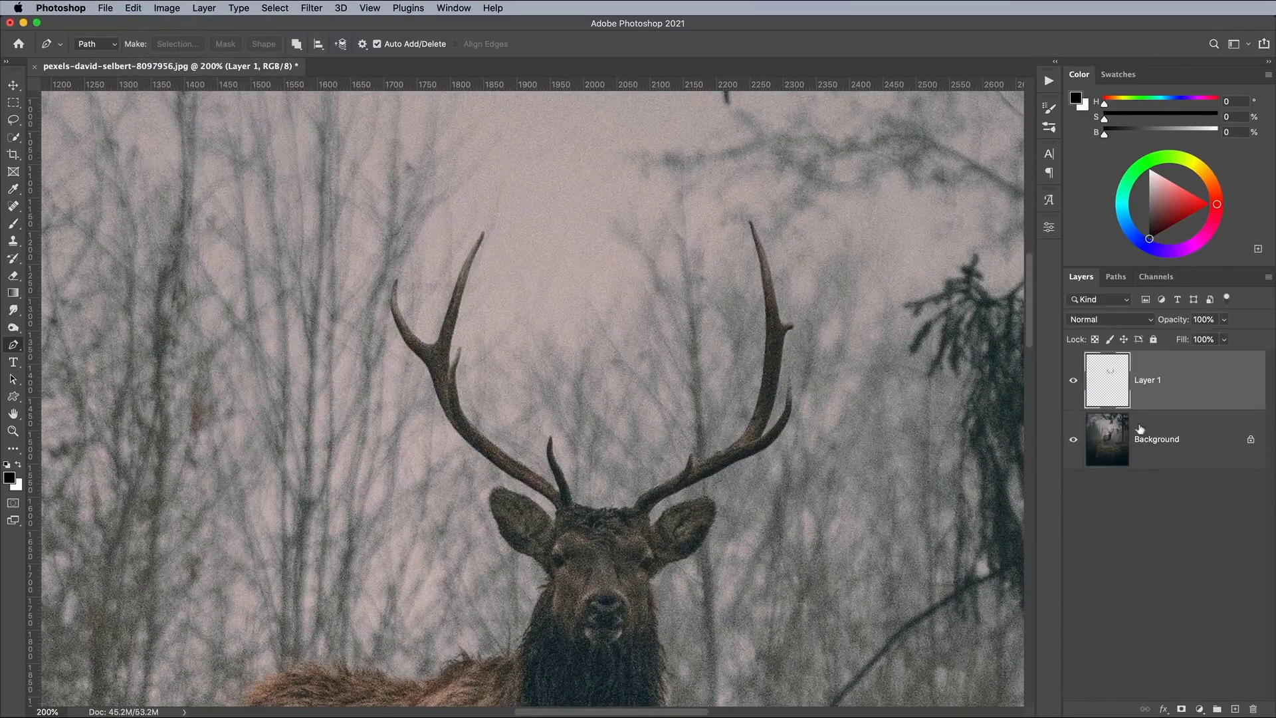
Add a Color Lookup adjustment directly above the Background layer with the Moonlight.3DL 3D LUT
{"action": "left_click", "coordinate": [1168, 438]}
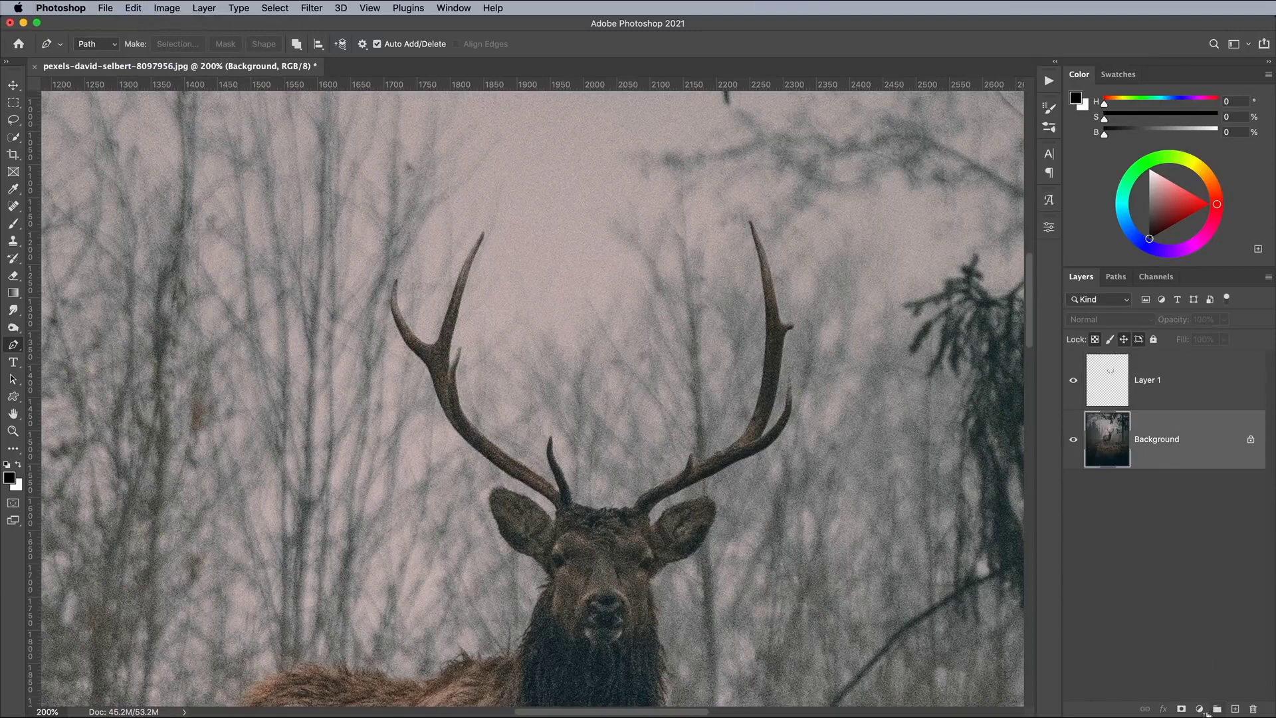
{"action": "left_click", "coordinate": [1230, 716]}
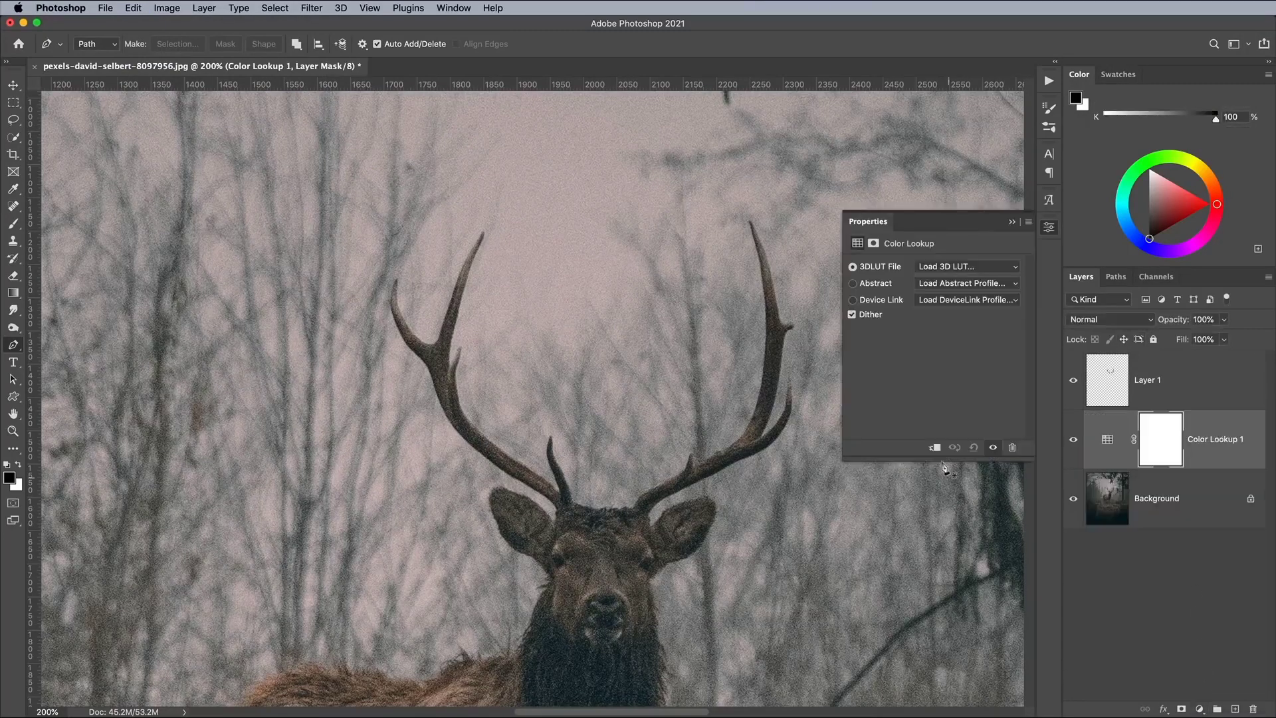
{"action": "left_click", "coordinate": [953, 268]}
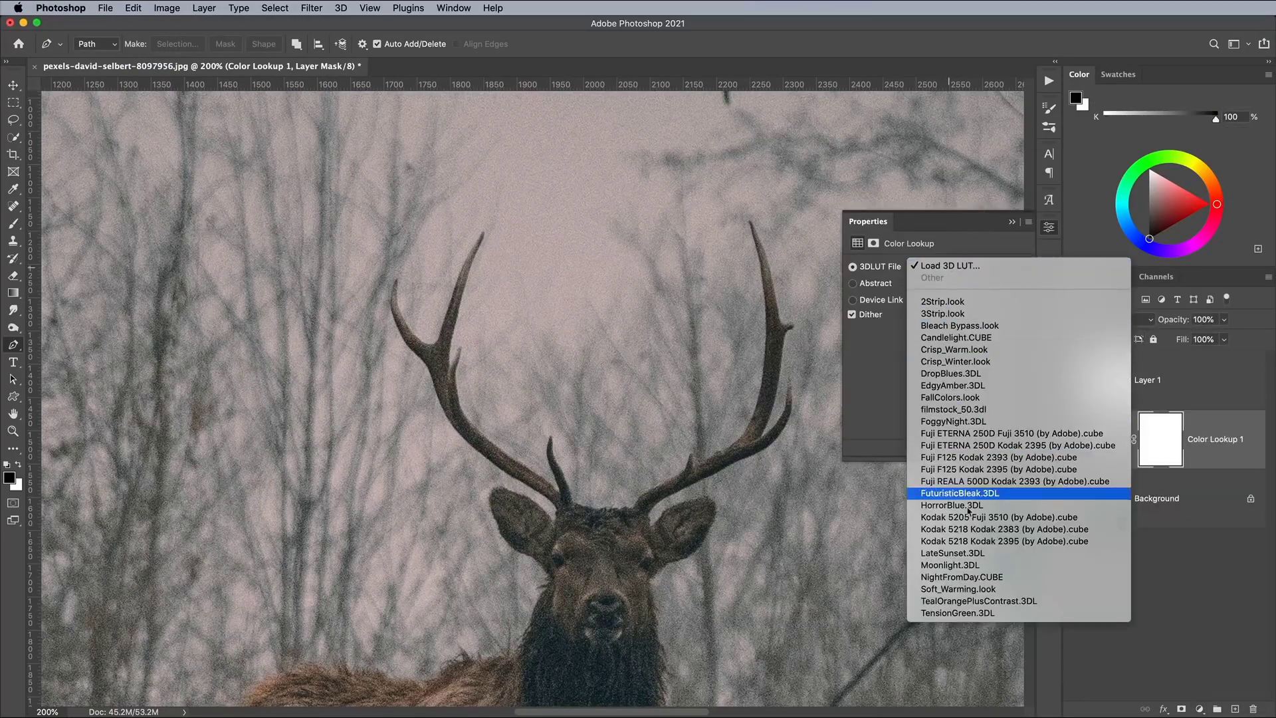
{"action": "left_click", "coordinate": [973, 565]}
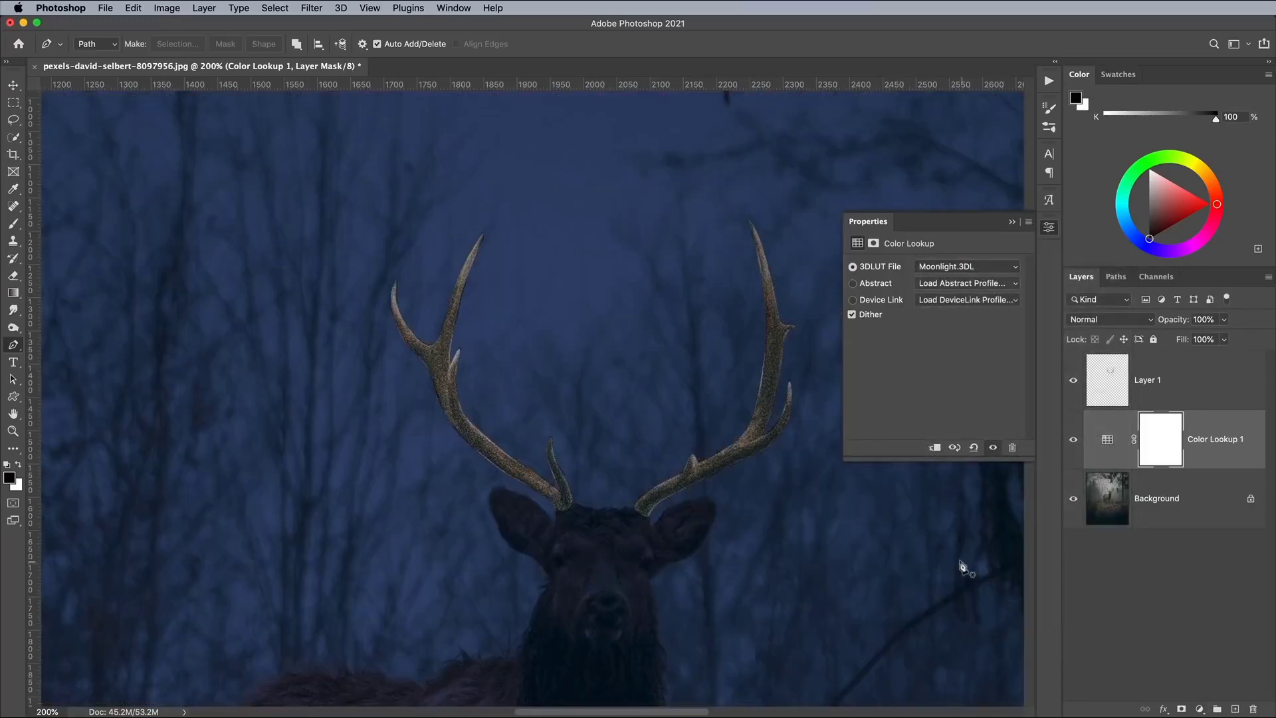
{"action": "left_click", "coordinate": [1049, 229]}
Duplicate the Antlers layer and set the copy's blend mode to Linear Dodge (Add)
{"action": "key", "text": "super+0"}
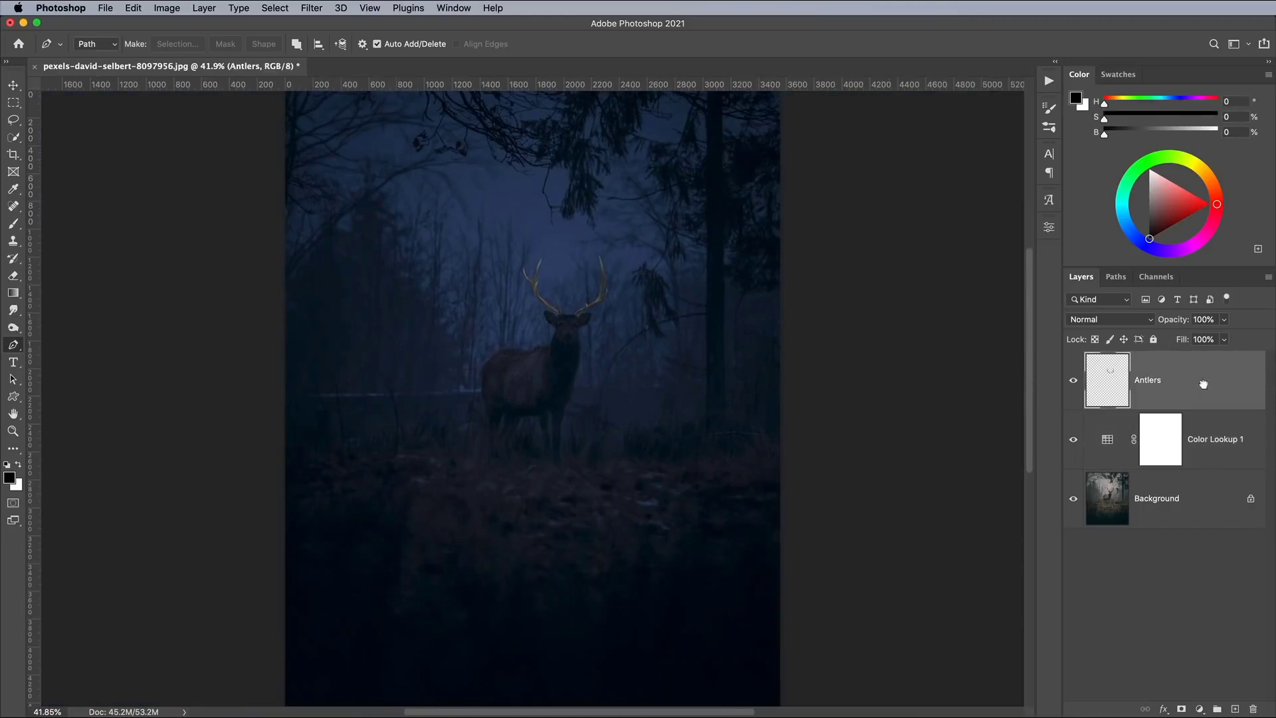
{"action": "left_click_drag", "start_coordinate": [1204, 385], "coordinate": [1235, 709]}
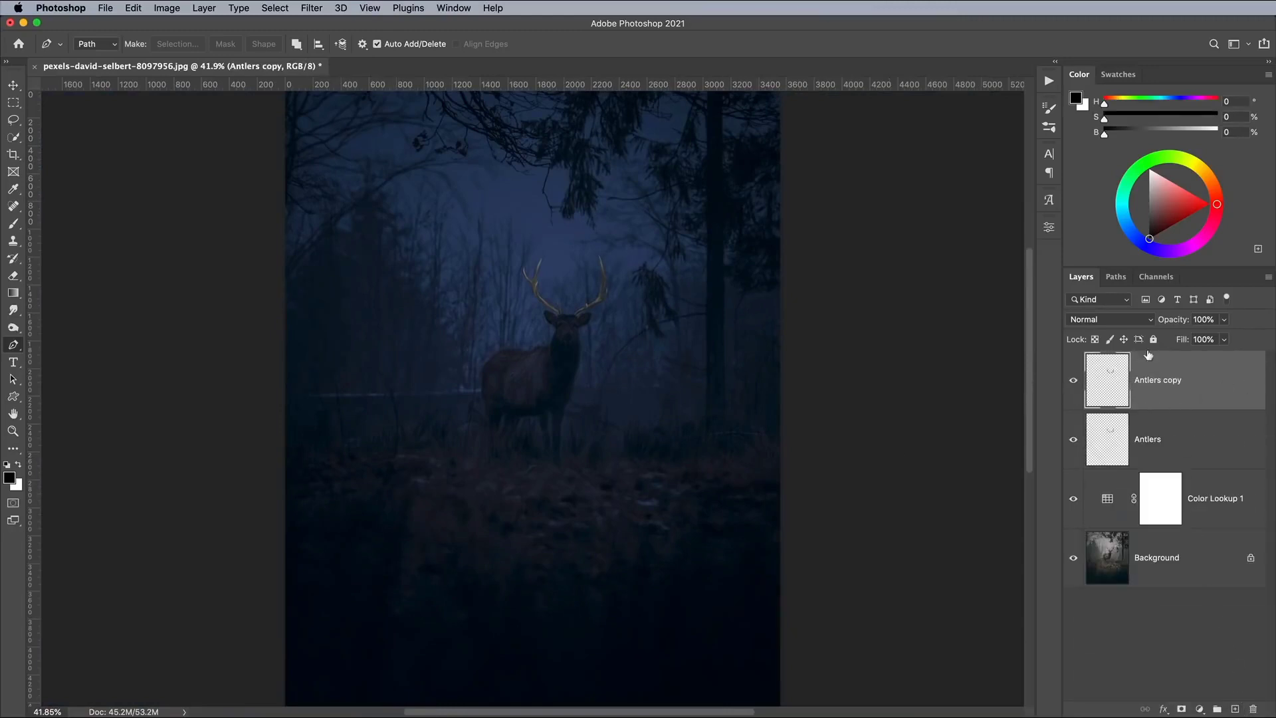
{"action": "left_click", "coordinate": [1117, 319]}
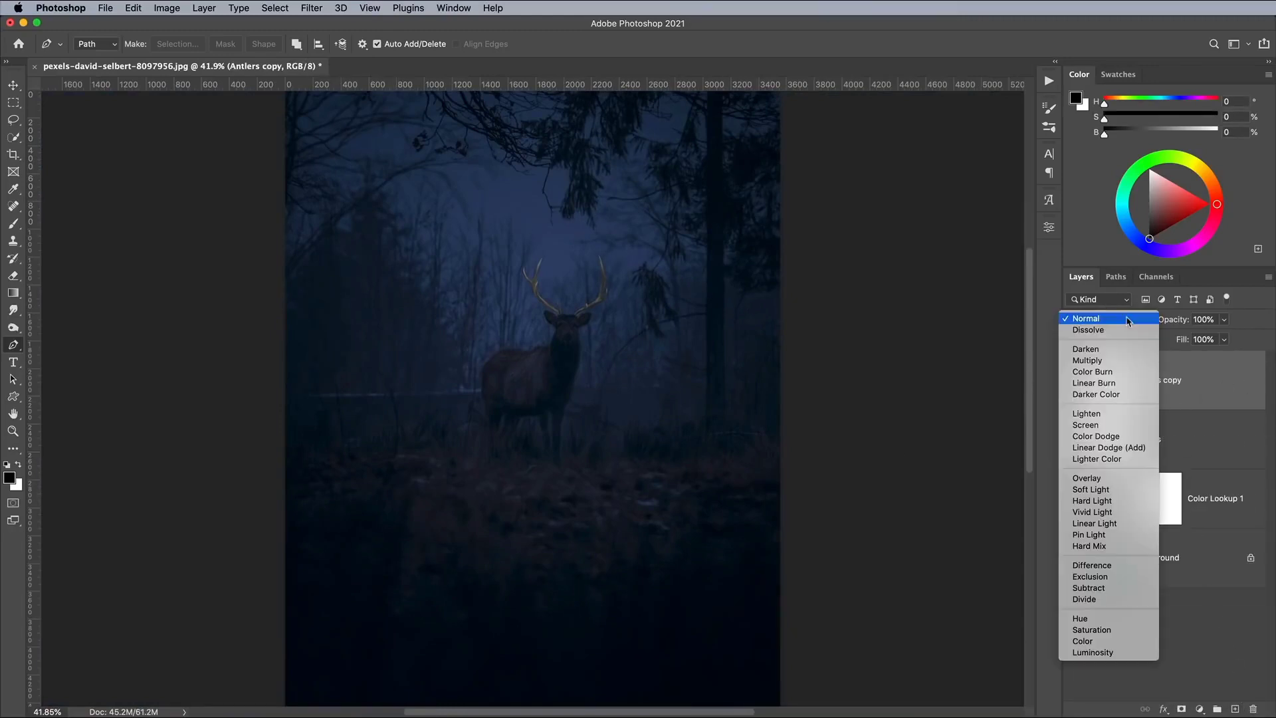
{"action": "left_click", "coordinate": [1119, 449]}
Convert the Antlers copy layer to a smart object and duplicate it
{"action": "key", "text": "super+equal"}
{"action": "key", "text": "super+equal"}
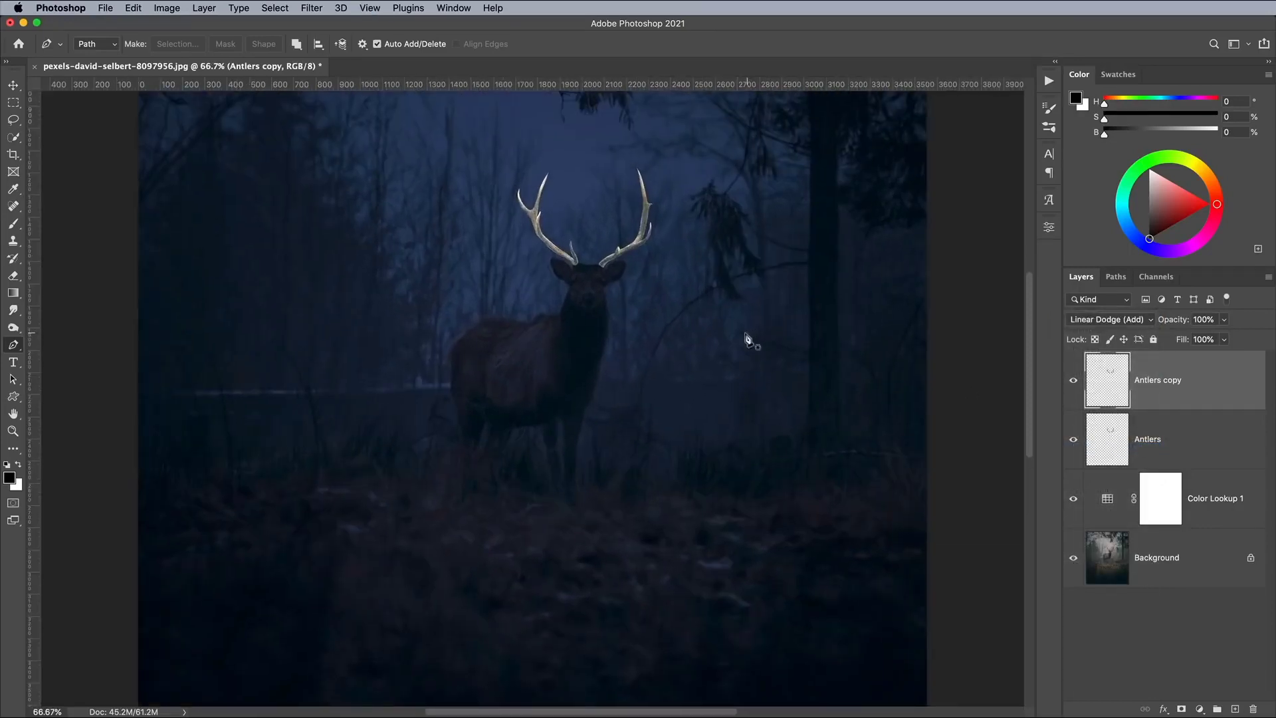
{"action": "left_click_drag", "start_coordinate": [684, 316], "coordinate": [693, 411]}
{"action": "key", "text": "super+equal"}
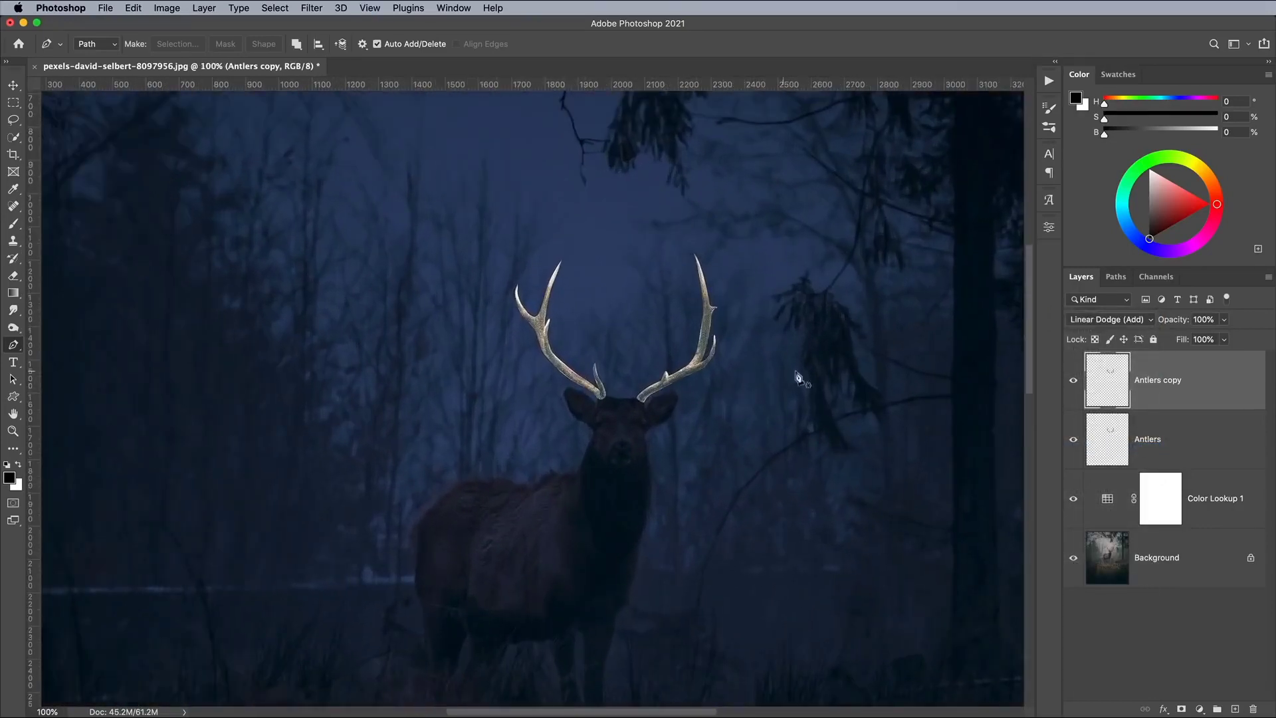
{"action": "right_click", "coordinate": [1207, 376]}
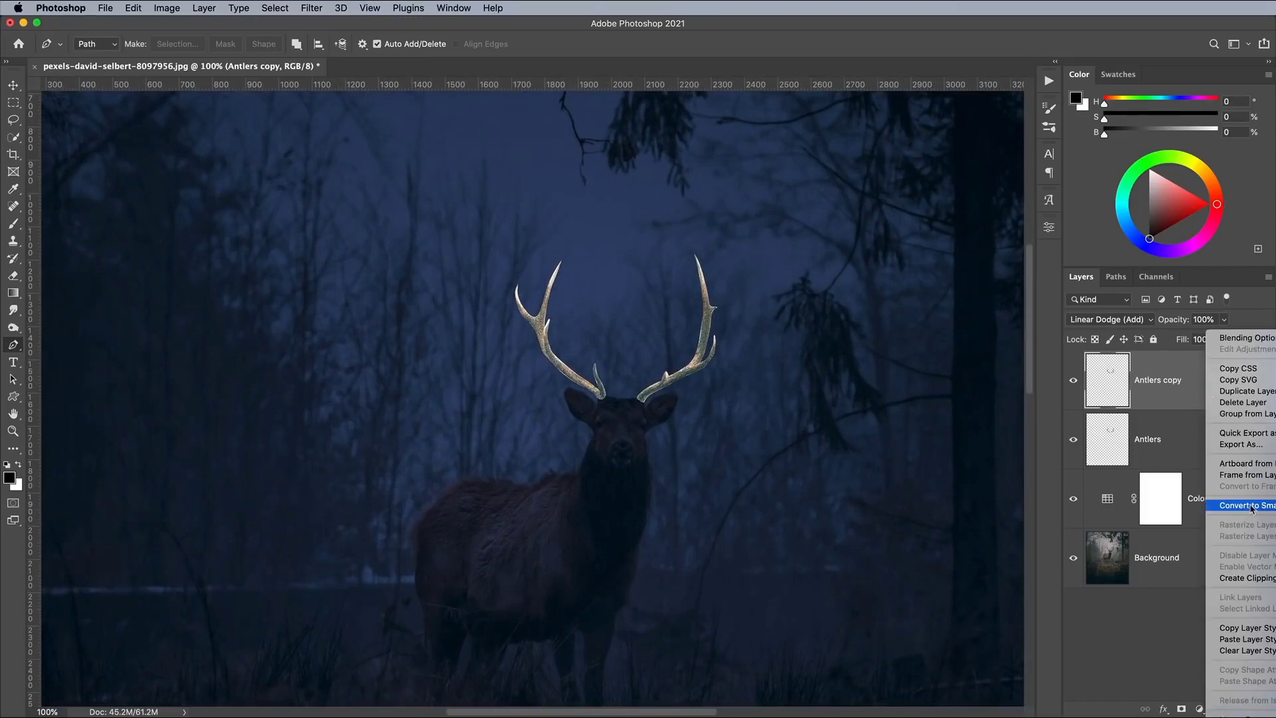
{"action": "left_click", "coordinate": [1250, 507]}
{"action": "left_click_drag", "start_coordinate": [1196, 384], "coordinate": [1237, 706]}
Apply a Gaussian Blur with a 5.0 pixel radius to the topmost antlers copy
{"action": "left_click", "coordinate": [312, 8]}
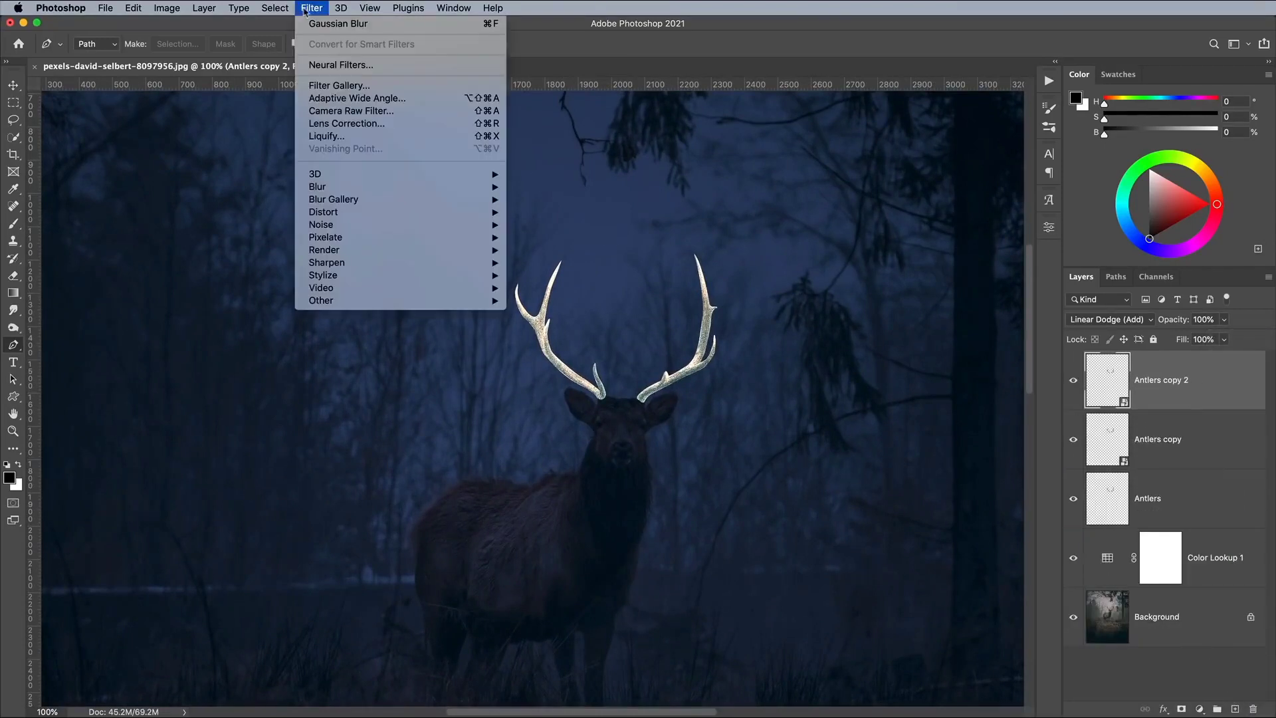
{"action": "mouse_move", "coordinate": [349, 187]}
{"action": "left_click", "coordinate": [532, 238]}
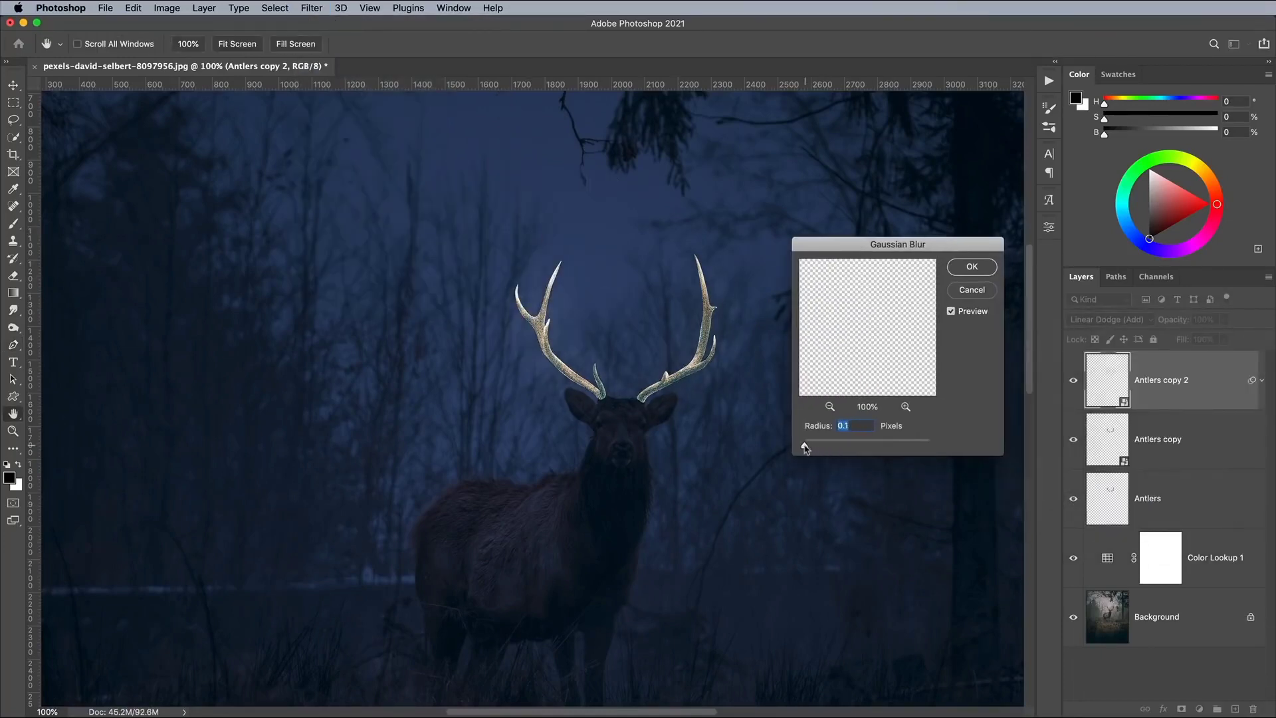
{"action": "left_click_drag", "start_coordinate": [805, 448], "coordinate": [839, 448]}
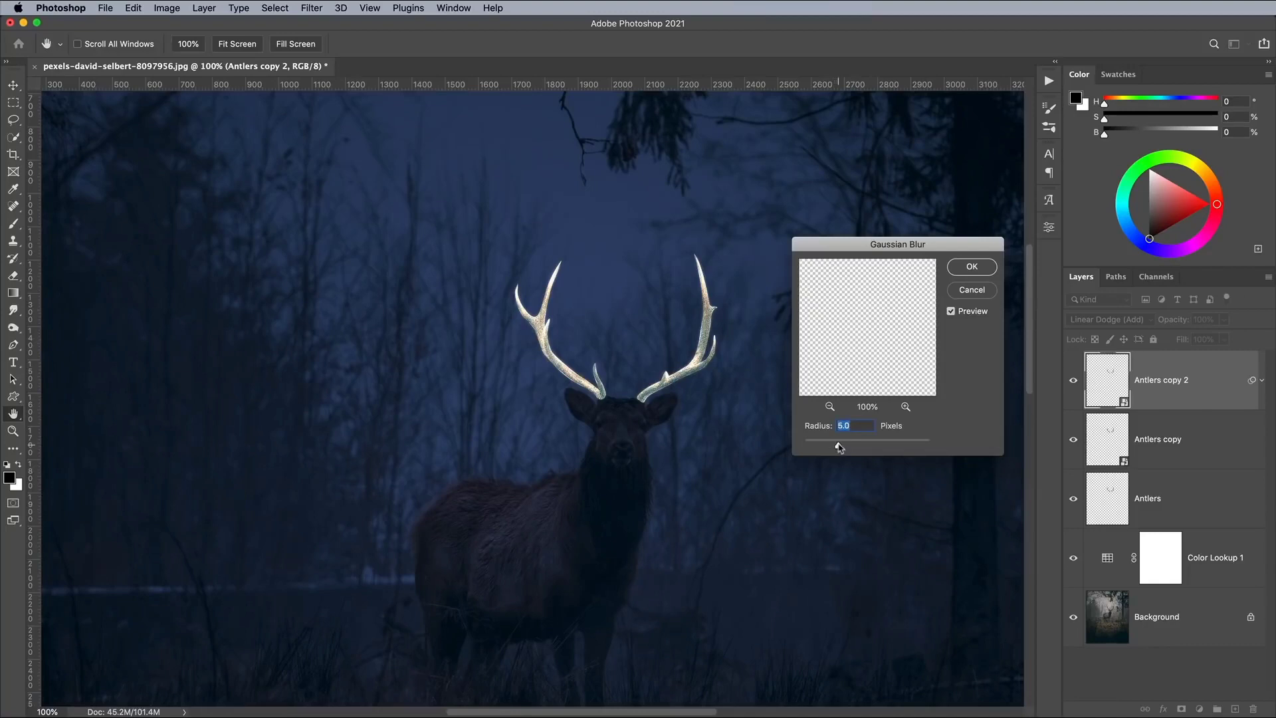
{"action": "left_click", "coordinate": [968, 265]}
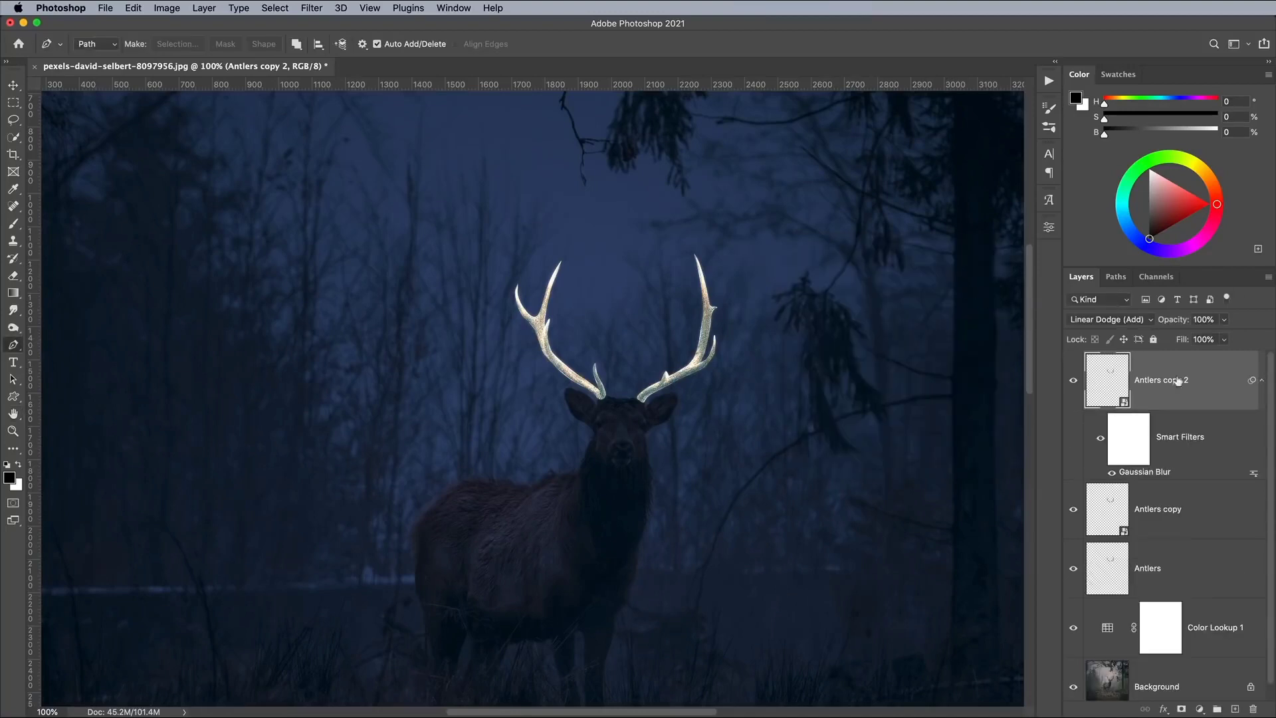
Duplicate the blurred antlers layer and set the duplicate's Gaussian Blur radius to 20.4 pixels
{"action": "left_click_drag", "start_coordinate": [1206, 381], "coordinate": [1235, 708]}
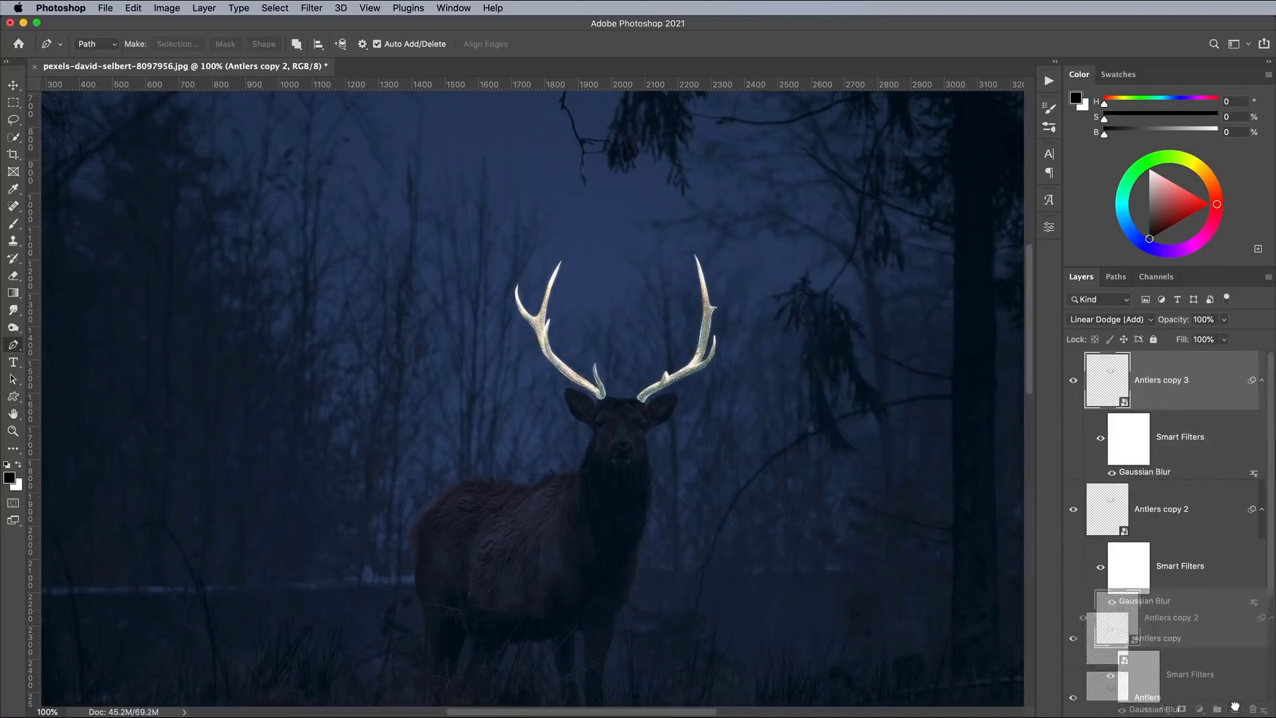
{"action": "double_click", "coordinate": [1147, 473]}
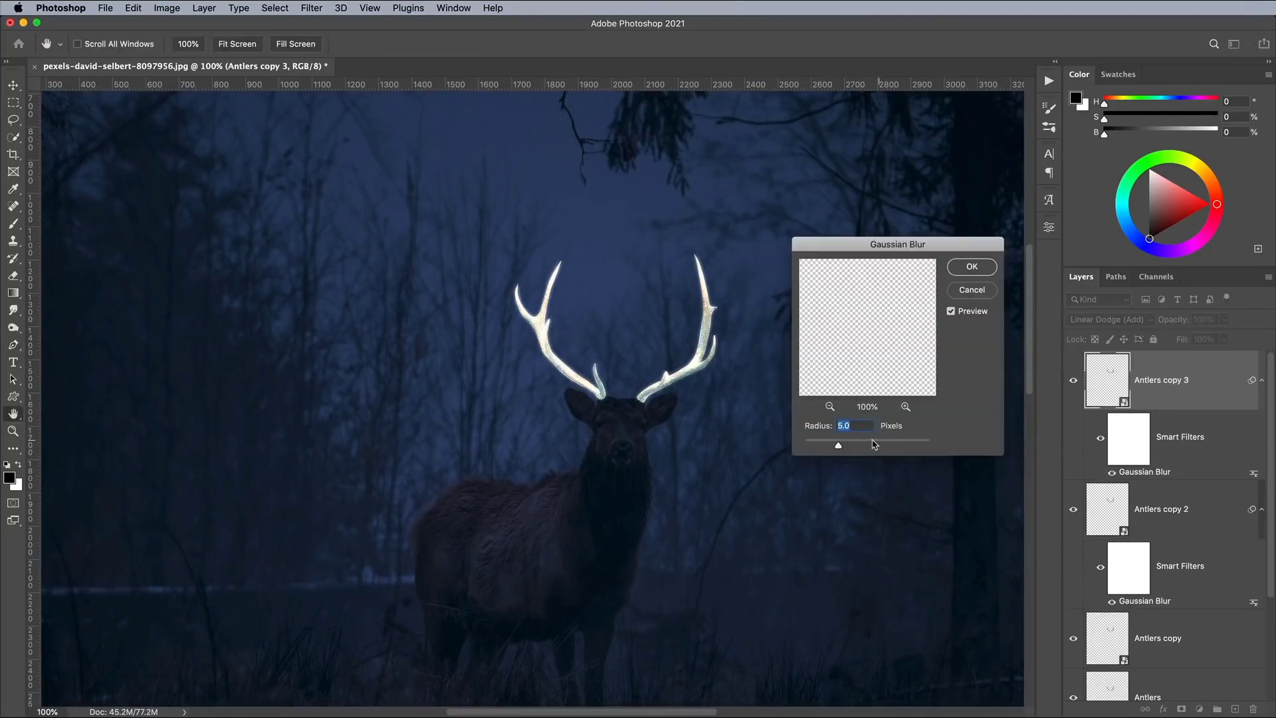
{"action": "left_click_drag", "start_coordinate": [851, 444], "coordinate": [862, 449]}
{"action": "left_click", "coordinate": [969, 266]}
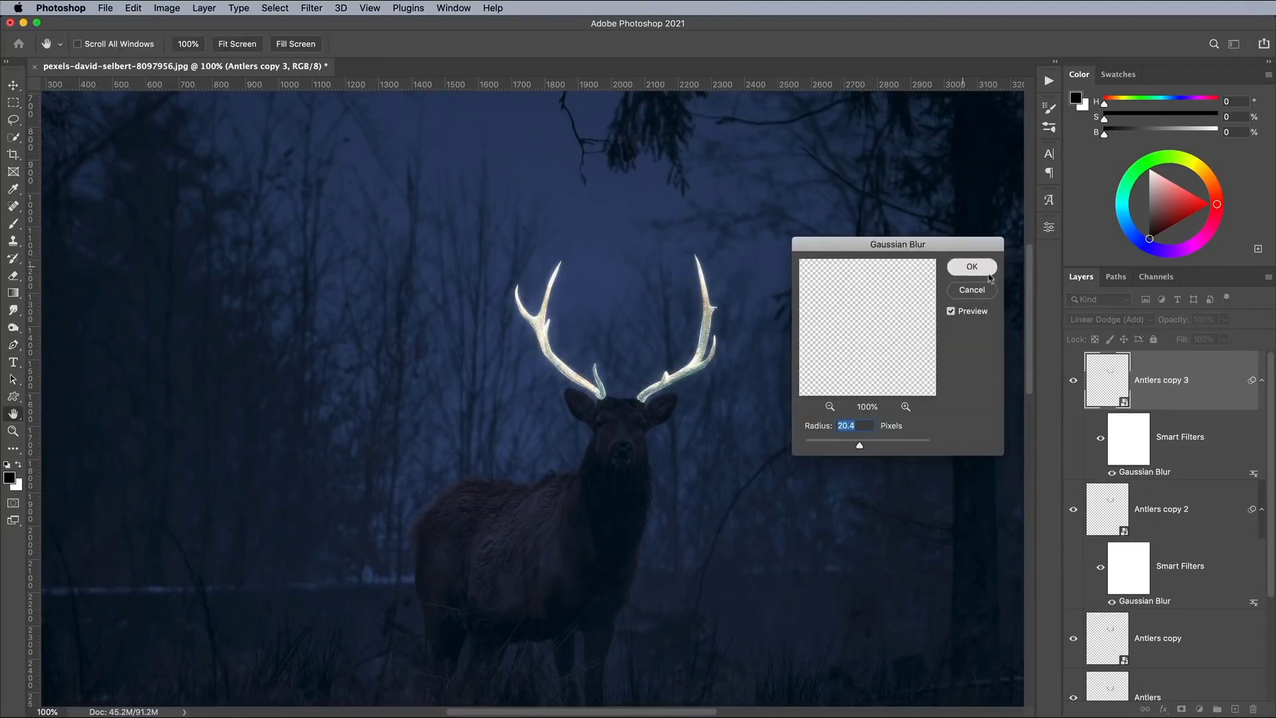
Duplicate the topmost blurred antlers layer and set the new duplicate's Gaussian Blur radius to 53.1 pixels
{"action": "left_click_drag", "start_coordinate": [1207, 378], "coordinate": [1236, 709]}
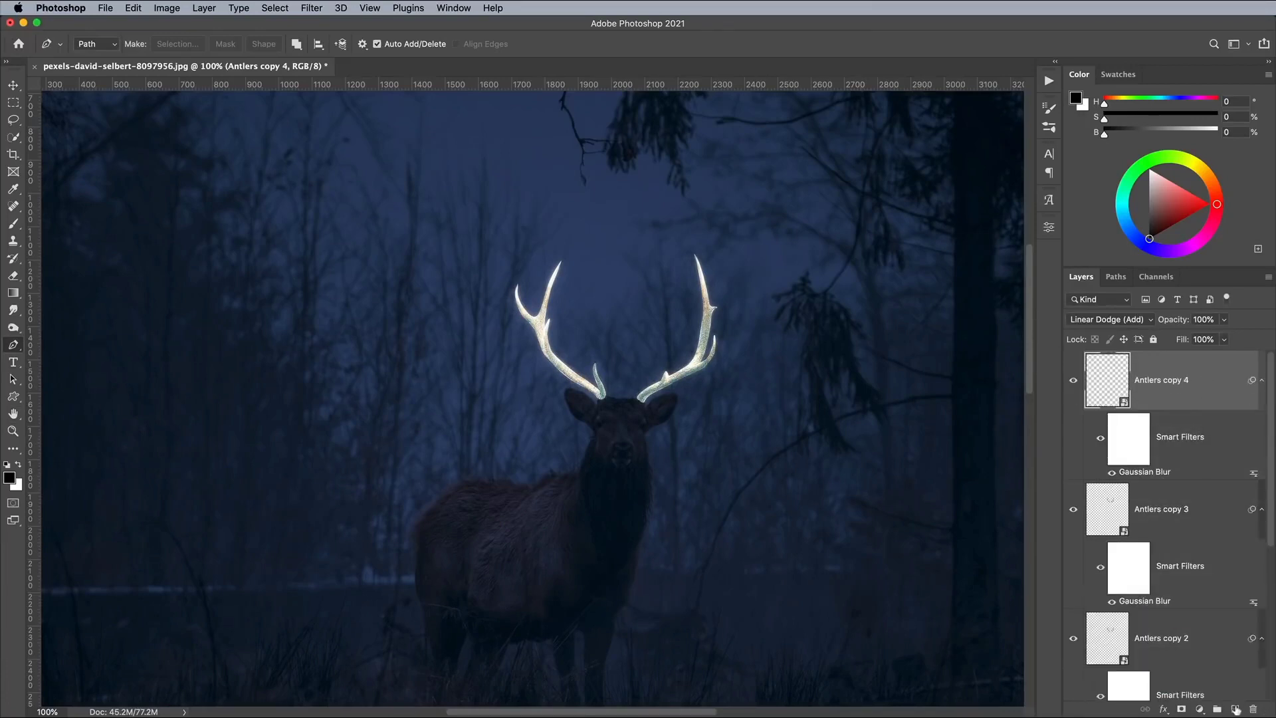
{"action": "double_click", "coordinate": [1146, 473]}
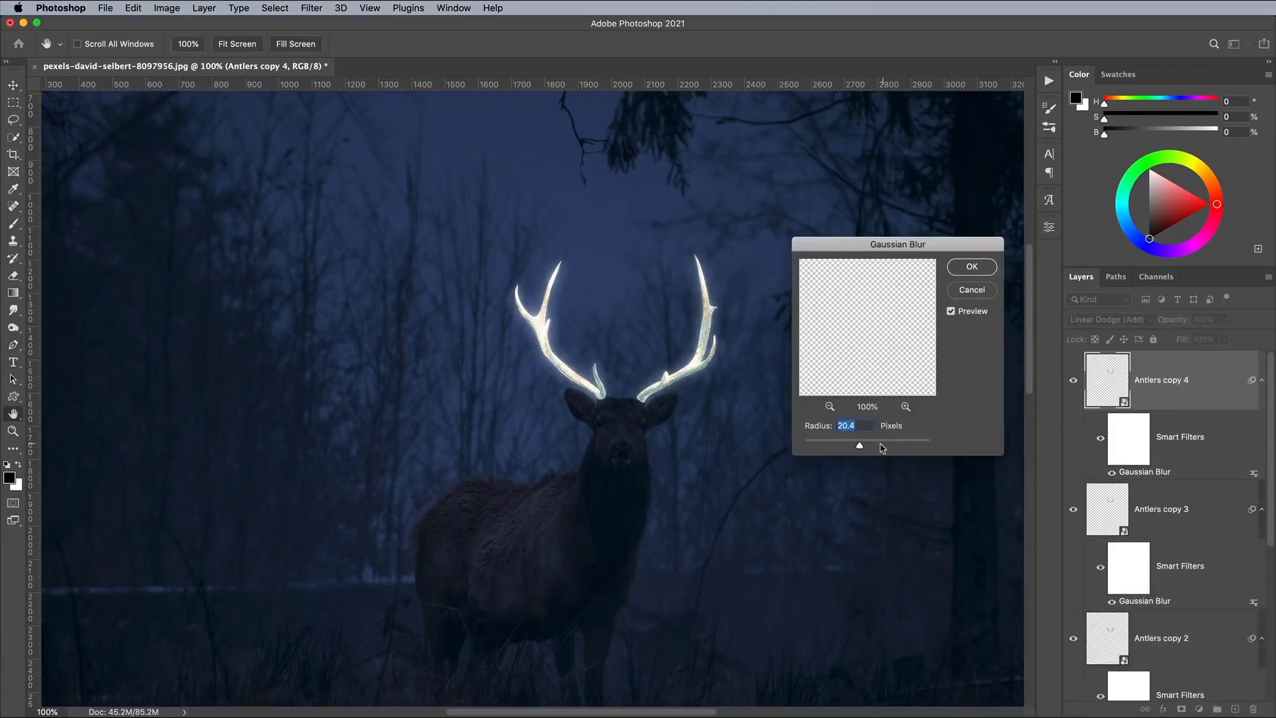
{"action": "left_click_drag", "start_coordinate": [883, 448], "coordinate": [876, 447]}
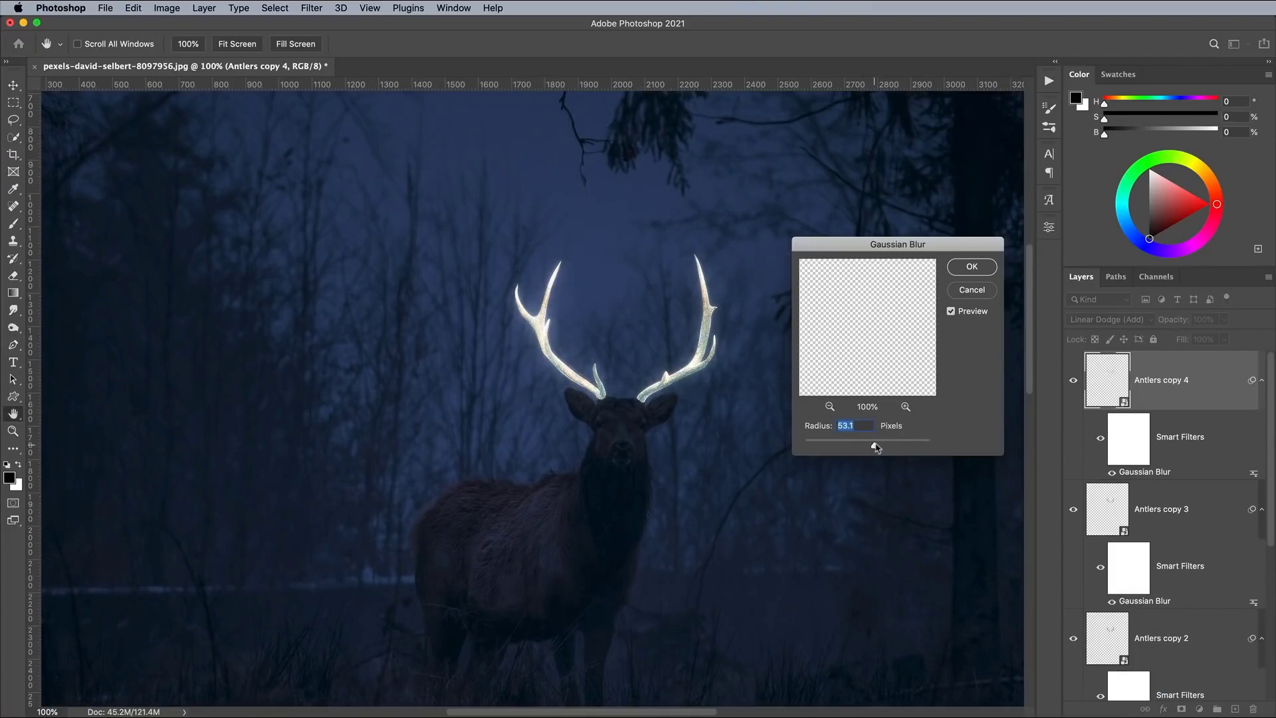
{"action": "left_click", "coordinate": [970, 267]}
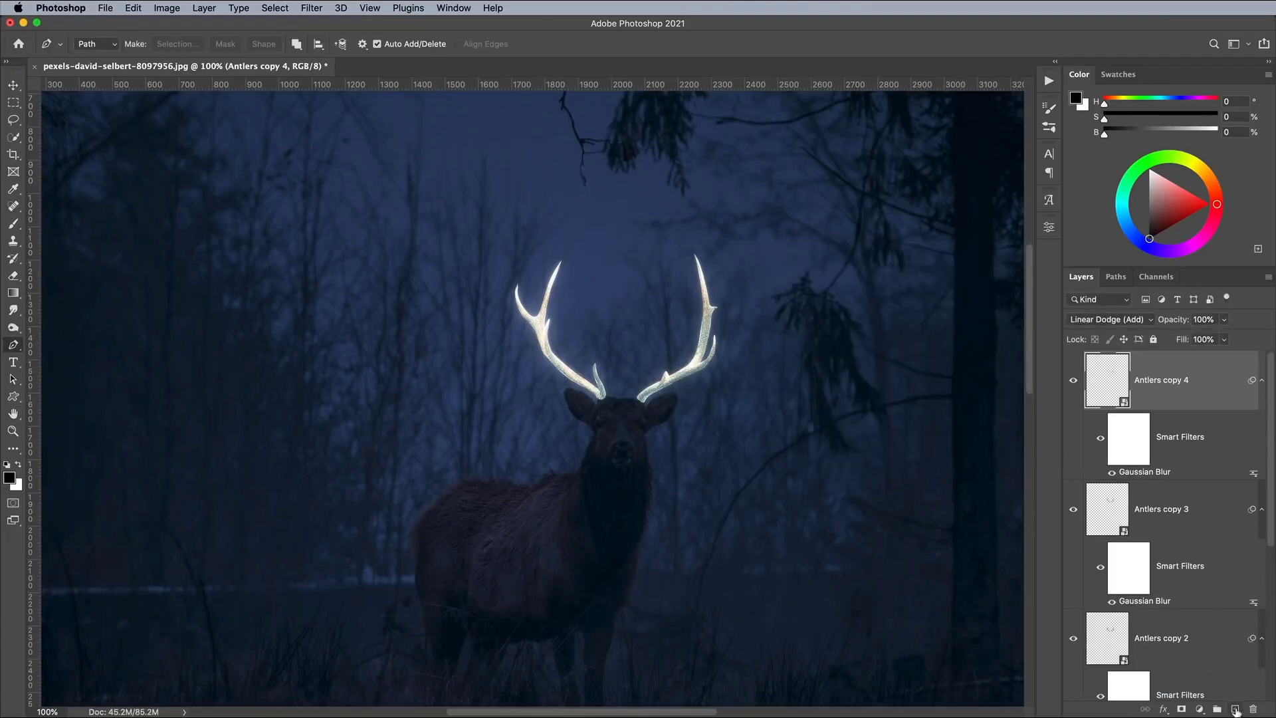
Create a new layer above the antler copies and set up a 150 px Brush with white as the foreground color
{"action": "left_click", "coordinate": [1236, 710]}
{"action": "left_click", "coordinate": [15, 224]}
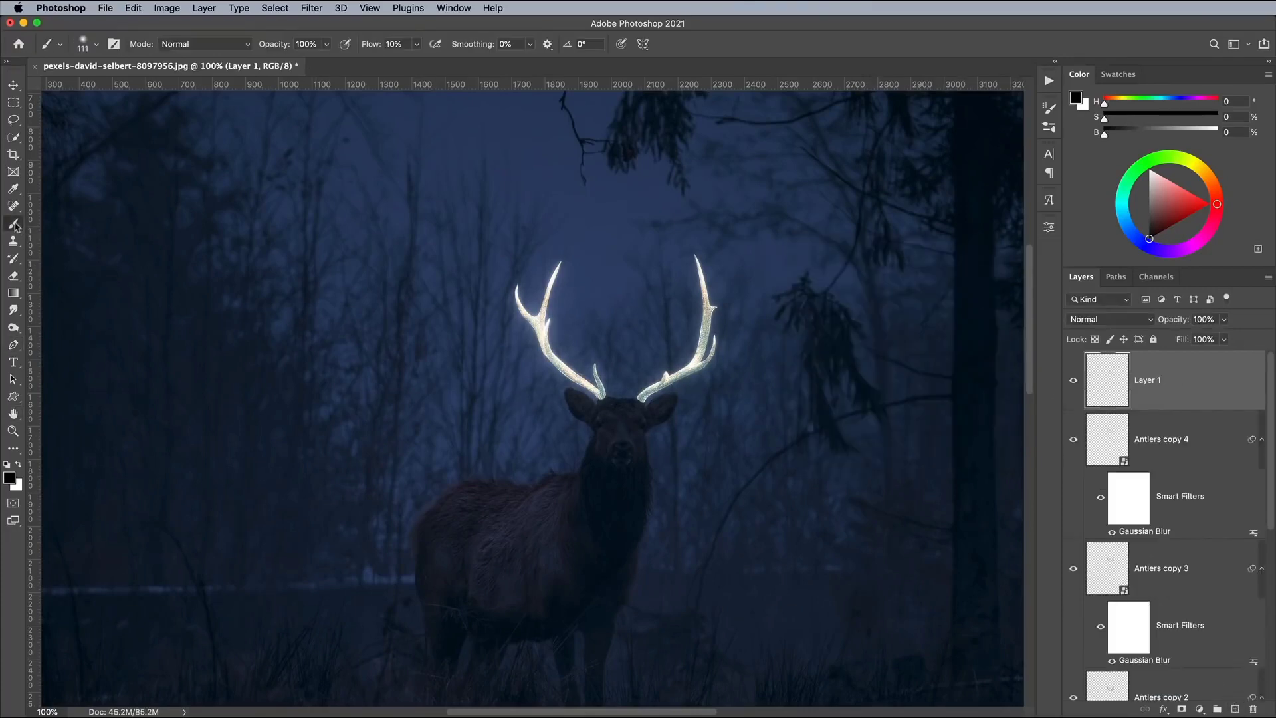
{"action": "left_click", "coordinate": [89, 45]}
{"action": "left_click_drag", "start_coordinate": [123, 86], "coordinate": [130, 86]}
{"action": "left_click", "coordinate": [696, 51]}
{"action": "left_click", "coordinate": [19, 466]}
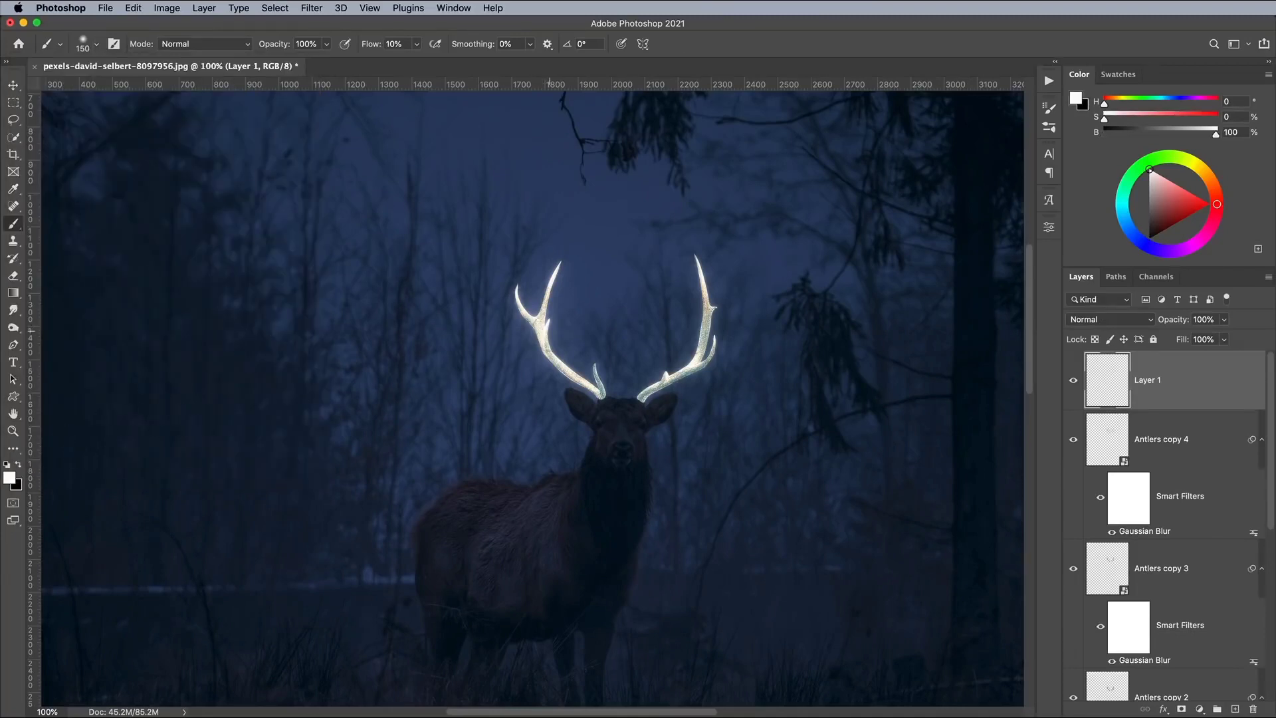
Paint a soft white glow spot over each antler with a 1000 px brush at 100% flow
{"action": "key", "text": "bracketright"}
{"action": "key", "text": "bracketright"}
{"action": "key", "text": "bracketright"}
{"action": "key", "text": "bracketright"}
{"action": "key", "text": "bracketright"}
{"action": "key", "text": "bracketright"}
{"action": "key", "text": "bracketright"}
{"action": "key", "text": "bracketright"}
{"action": "key", "text": "bracketright"}
{"action": "key", "text": "bracketright"}
{"action": "key", "text": "bracketright"}
{"action": "key", "text": "bracketright"}
{"action": "left_click", "coordinate": [418, 45]}
{"action": "left_click_drag", "start_coordinate": [416, 62], "coordinate": [669, 82]}
{"action": "key", "text": "bracketleft"}
{"action": "left_click", "coordinate": [584, 319]}
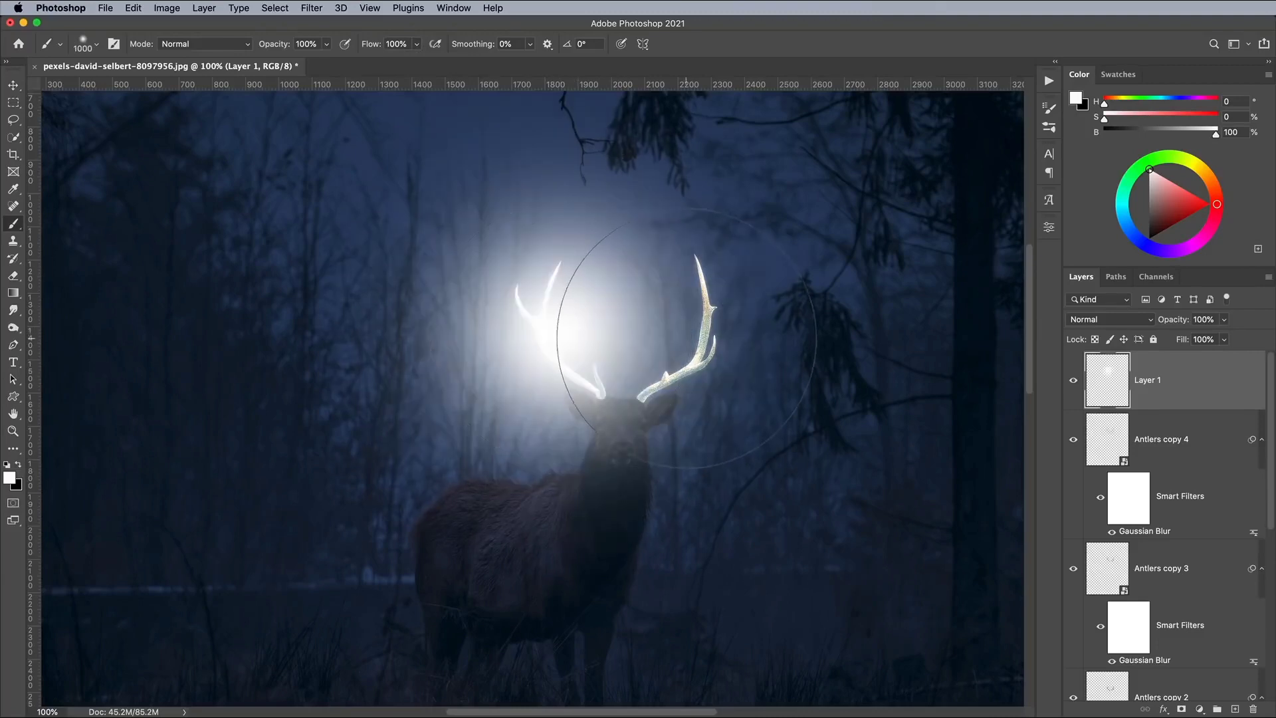
{"action": "left_click", "coordinate": [687, 338]}
Set the painted glow layer's blend mode to Soft Light and its opacity to 39%
{"action": "left_click", "coordinate": [1104, 320]}
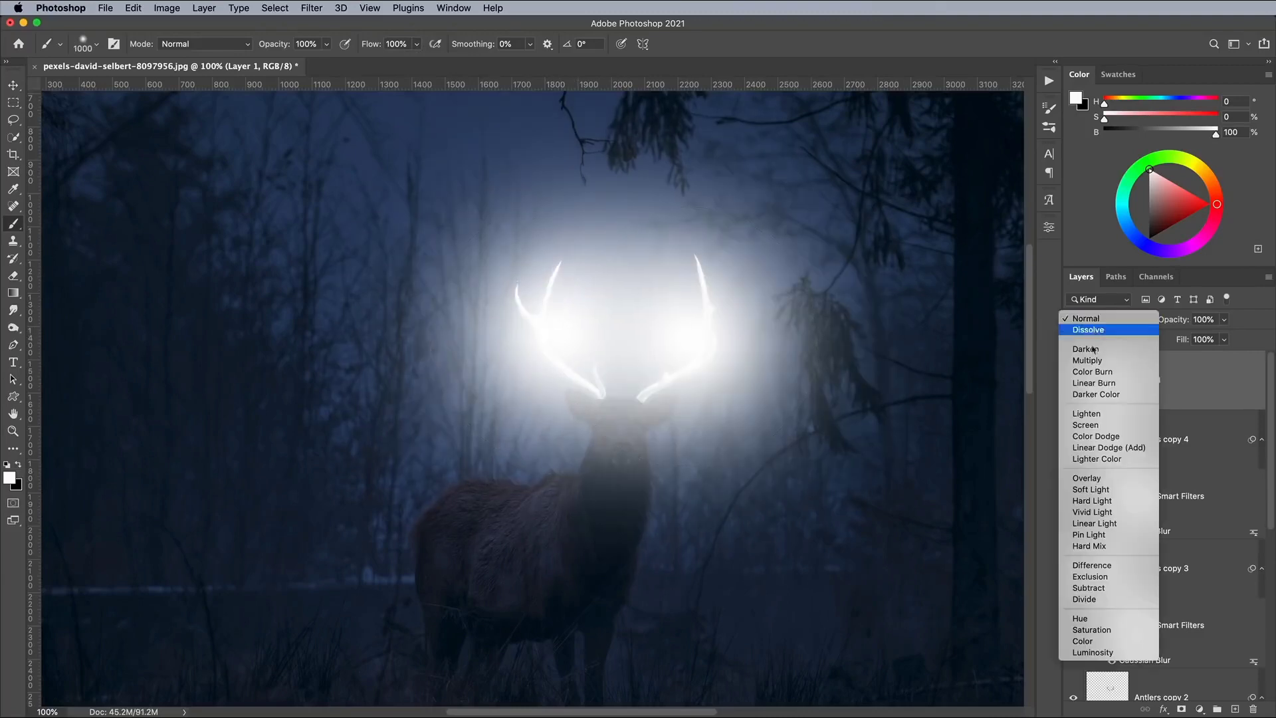
{"action": "left_click", "coordinate": [1091, 489]}
{"action": "left_click", "coordinate": [1224, 319]}
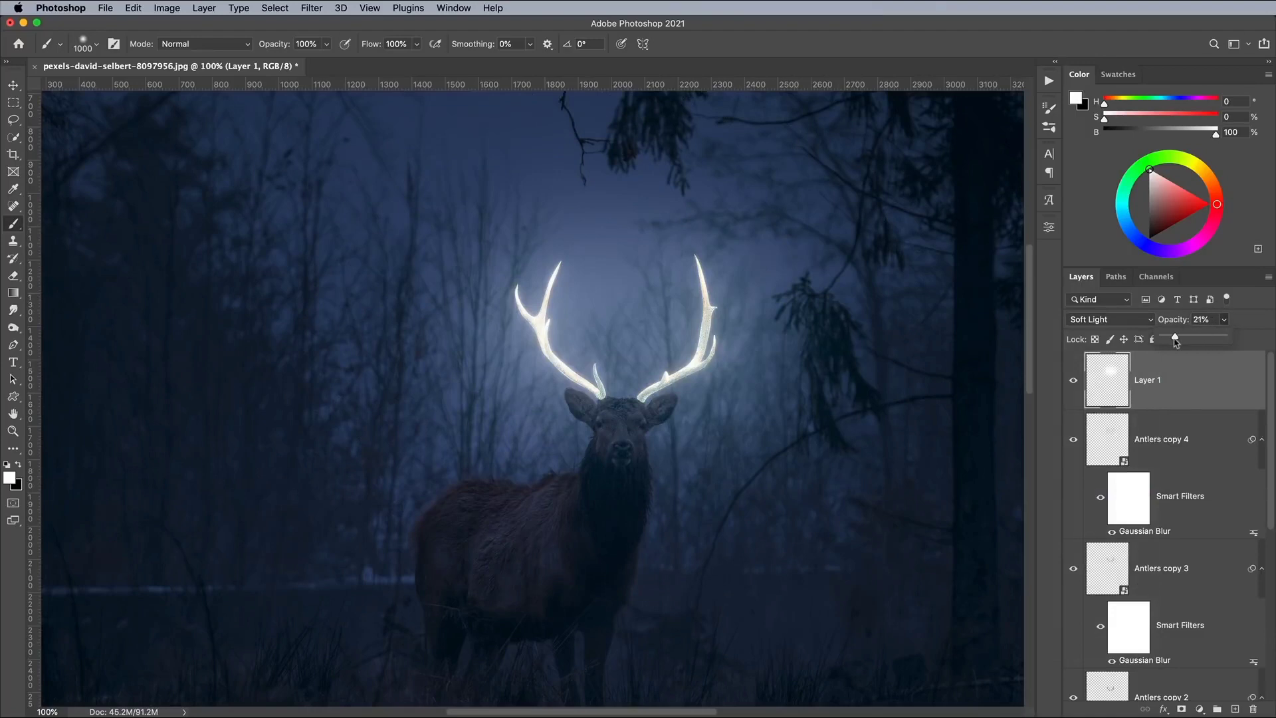
{"action": "left_click_drag", "start_coordinate": [1176, 341], "coordinate": [1188, 342]}
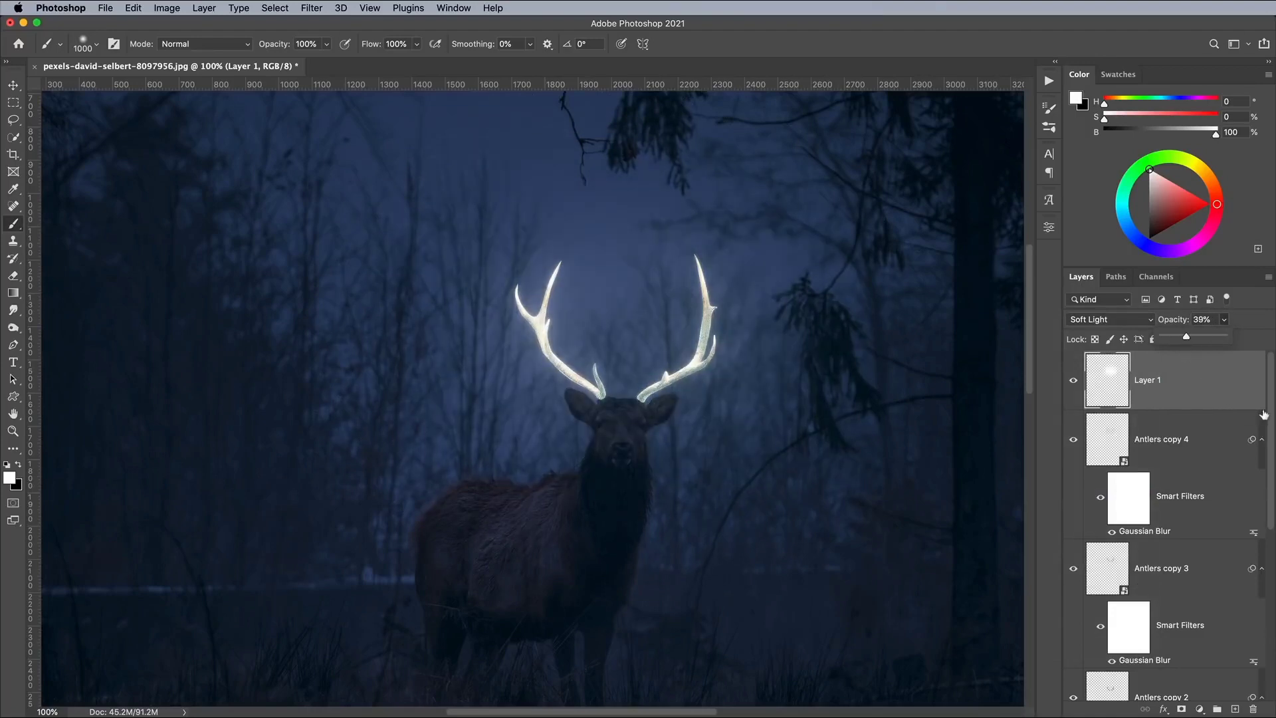
Group the painted glow layer with all the antler layers and name the group Antlers
{"action": "left_click_drag", "start_coordinate": [1271, 412], "coordinate": [1263, 611]}
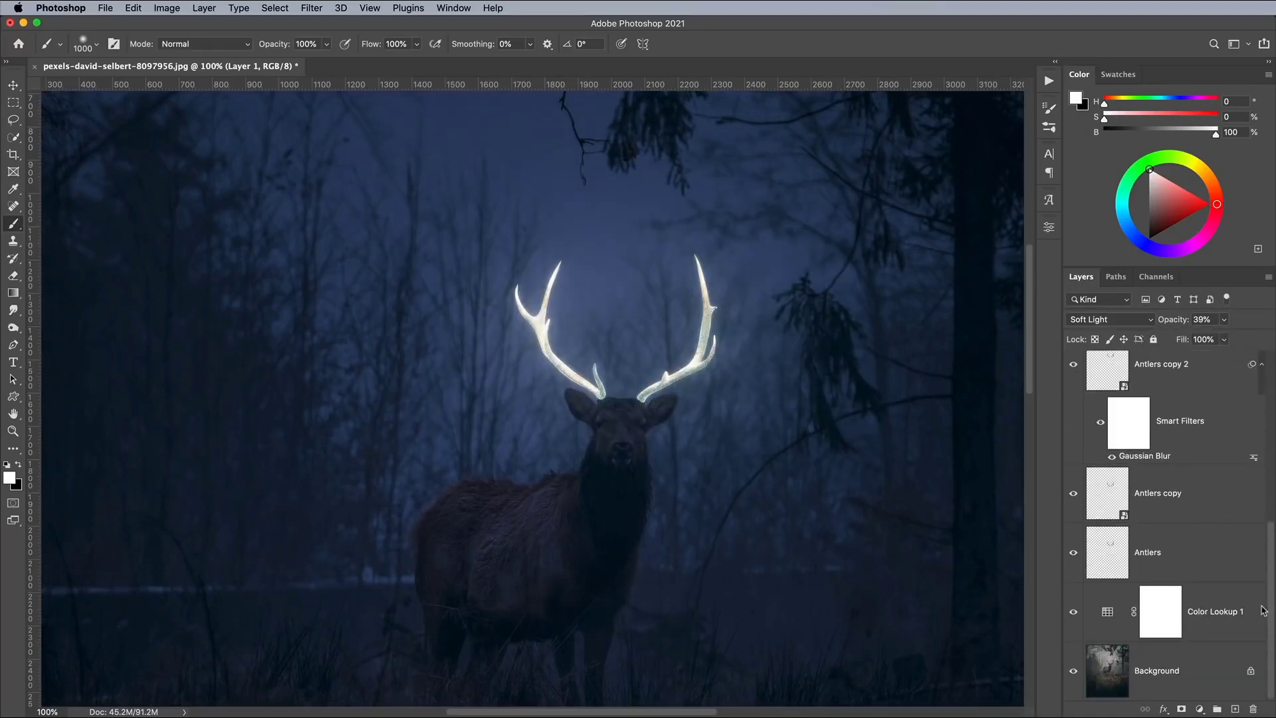
{"action": "left_click", "coordinate": [1188, 561], "text": "shift"}
{"action": "key", "text": "super+g"}
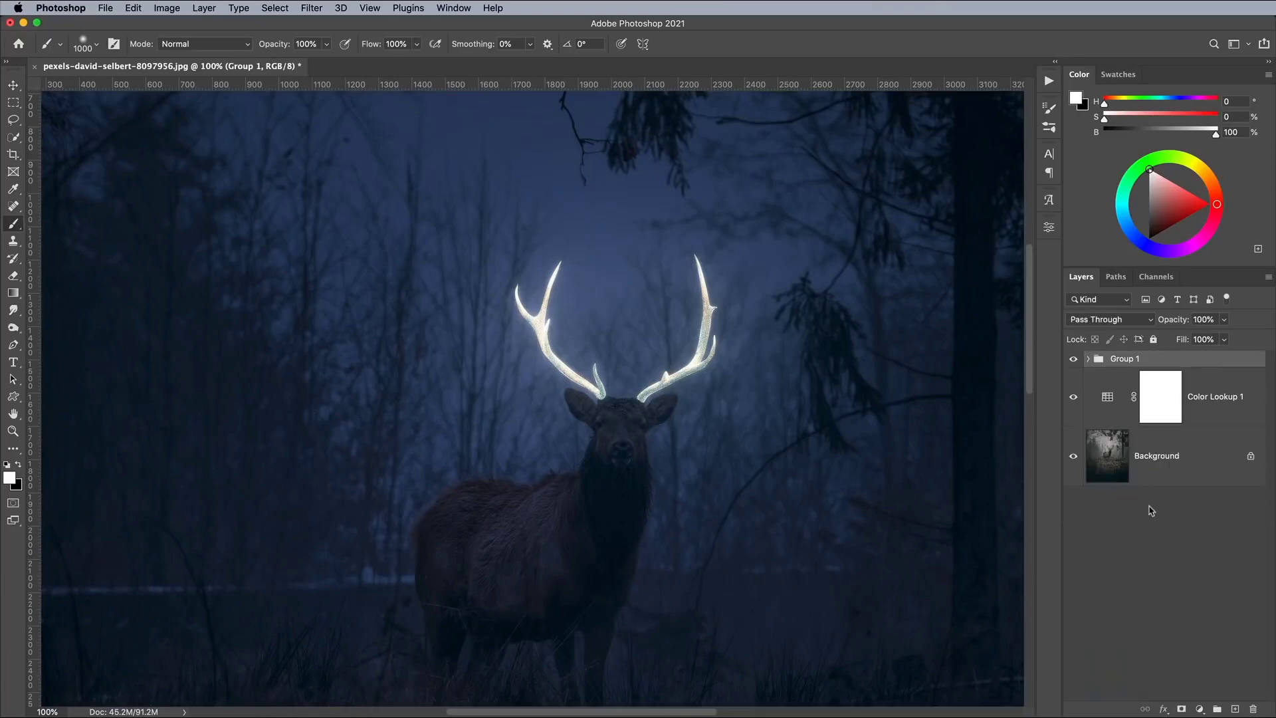
{"action": "double_click", "coordinate": [1122, 359]}
{"action": "type", "text": "Antlers"}
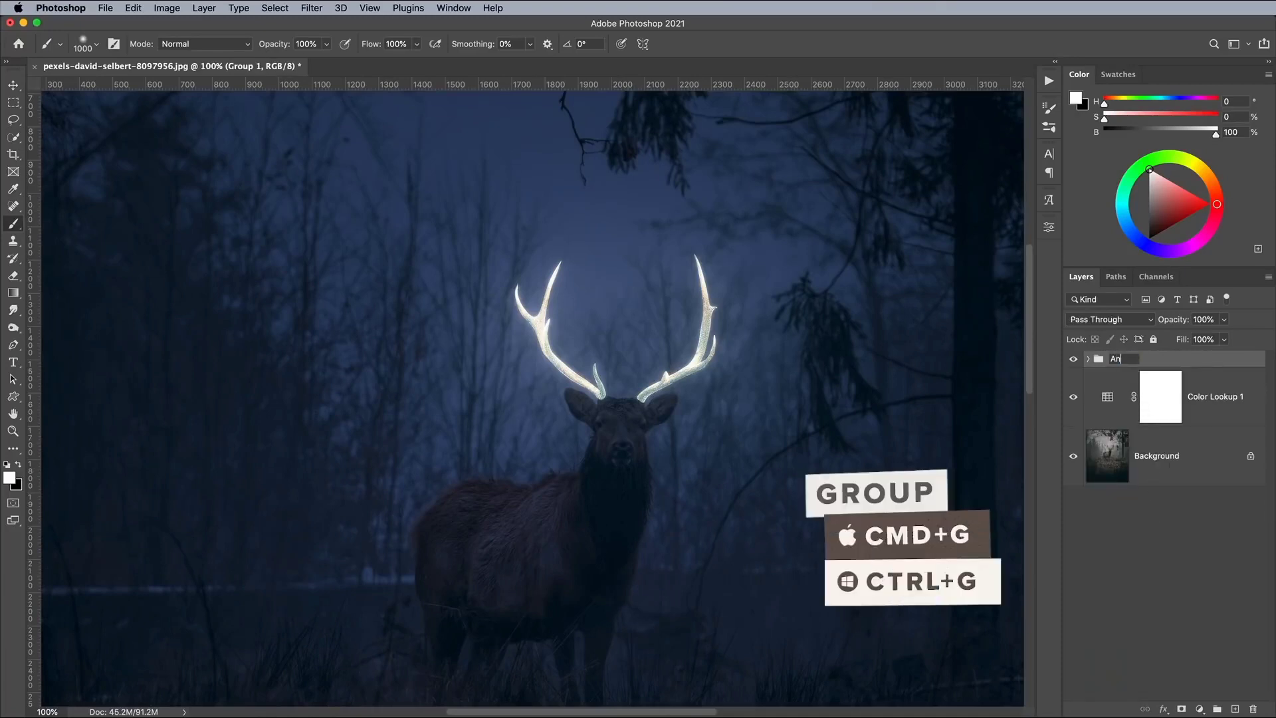
{"action": "key", "text": "Return"}
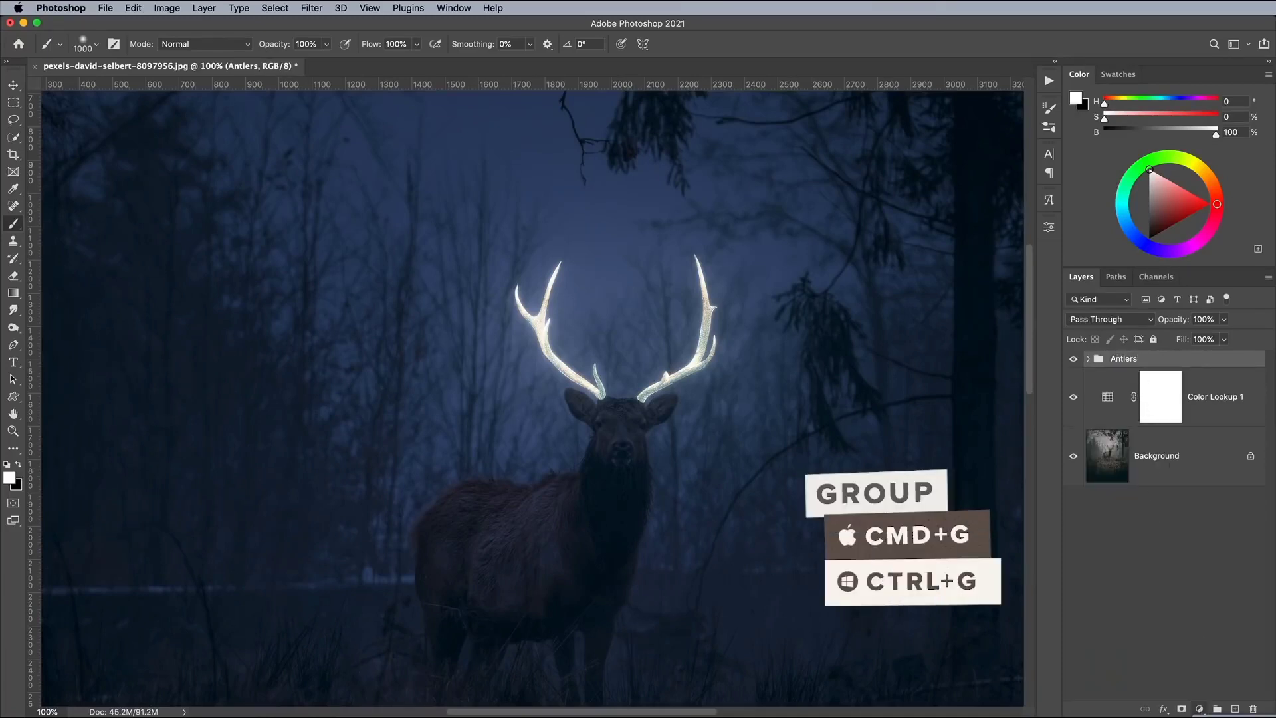
Add a Hue/Saturation adjustment layer with Colorize enabled and clip it to the Antlers group
{"action": "left_click", "coordinate": [1199, 709]}
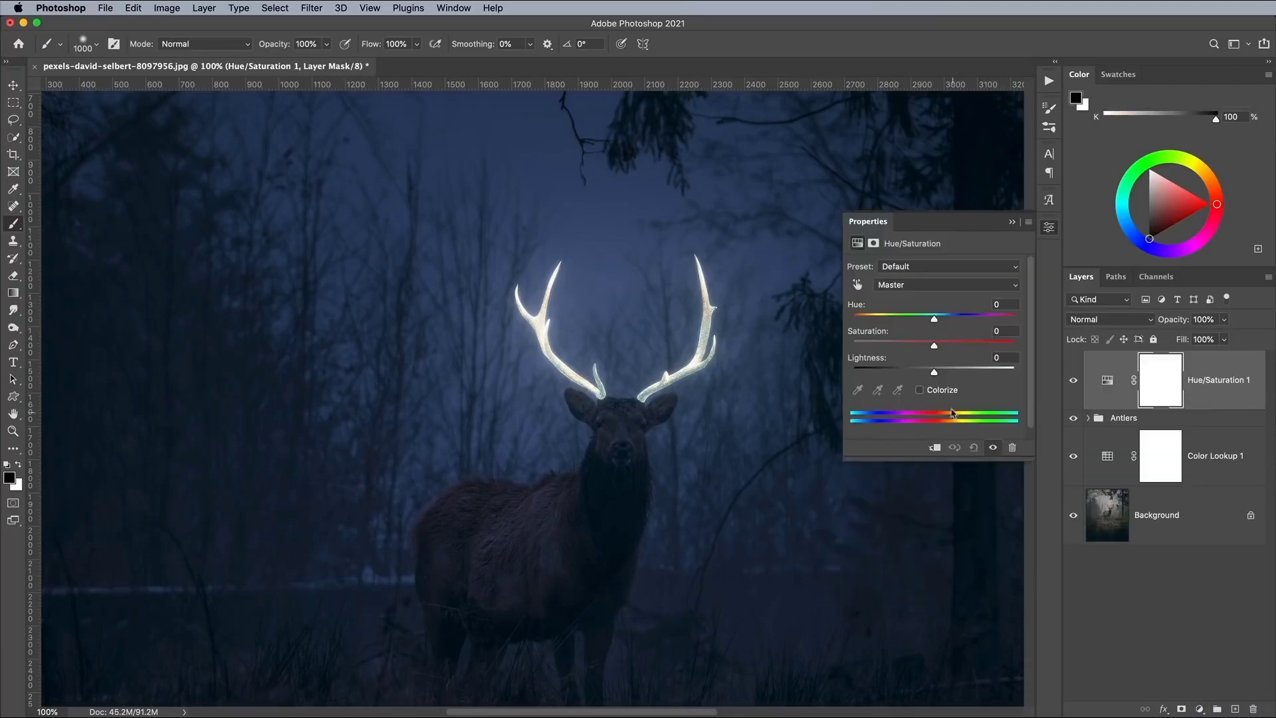
{"action": "left_click", "coordinate": [944, 392]}
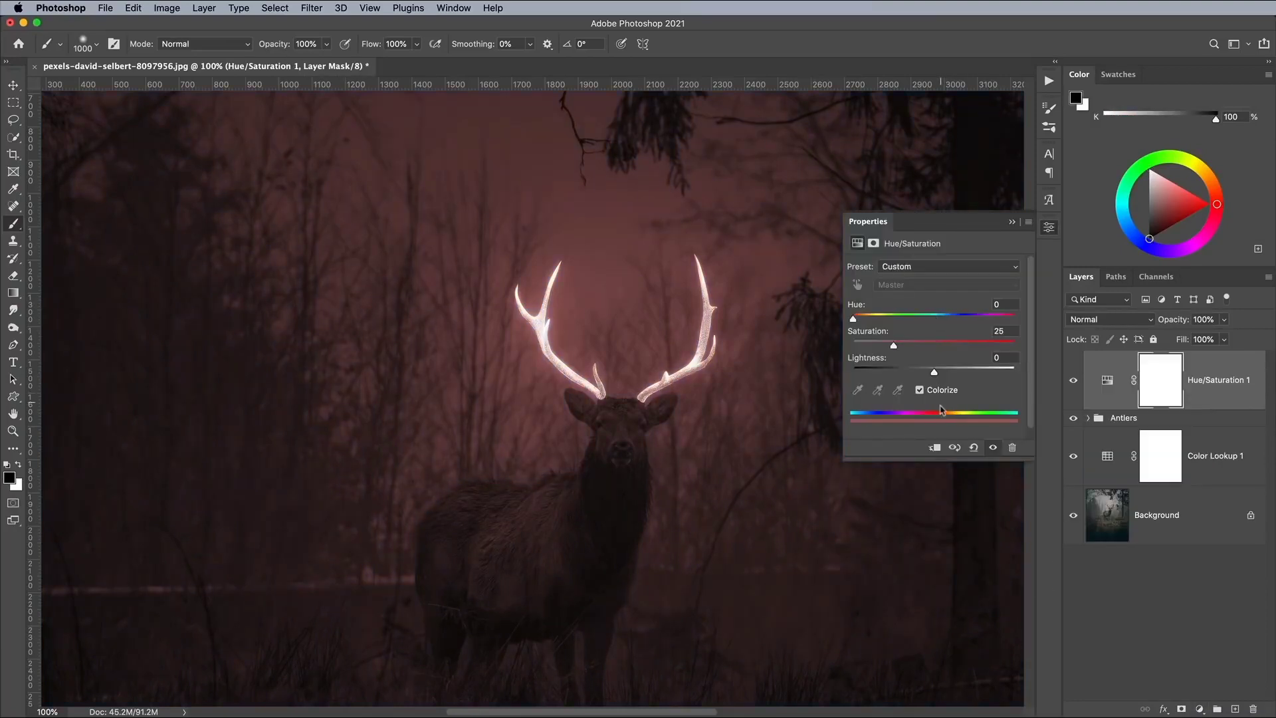
{"action": "left_click", "coordinate": [934, 449]}
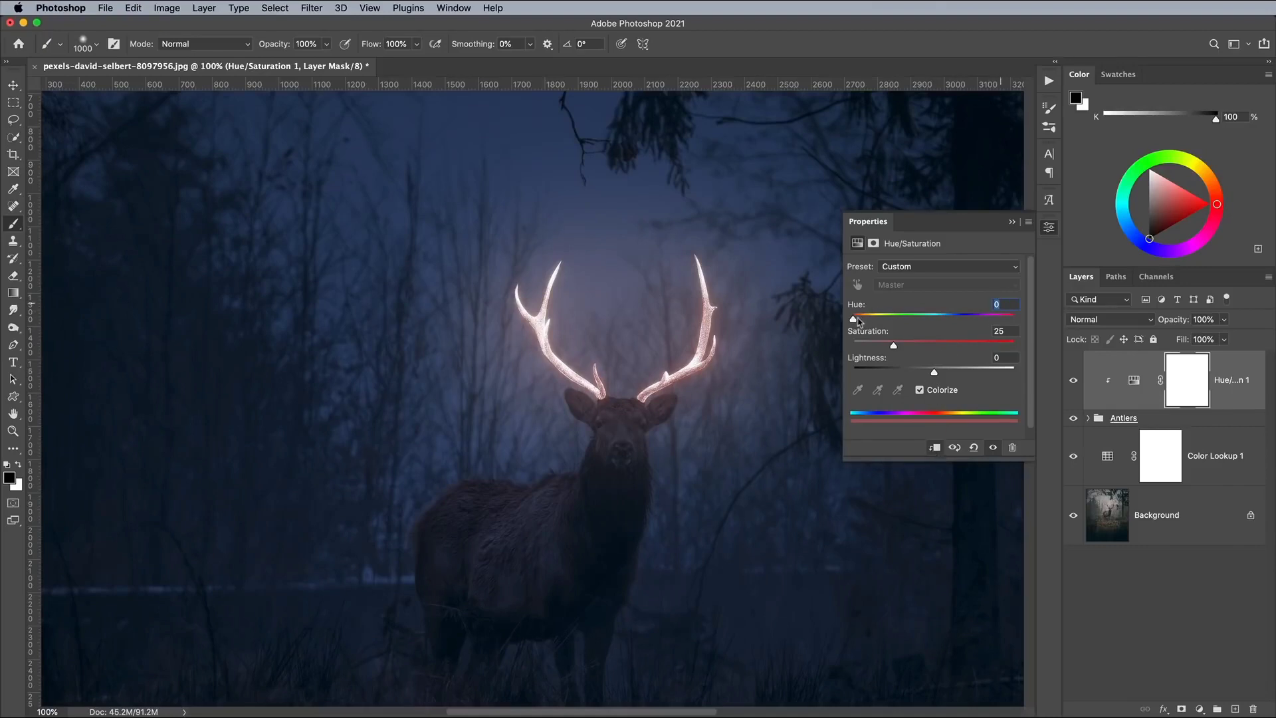
Set the colorizing adjustment to hue +187, saturation 100 and lightness +20
{"action": "left_click_drag", "start_coordinate": [858, 323], "coordinate": [1021, 352]}
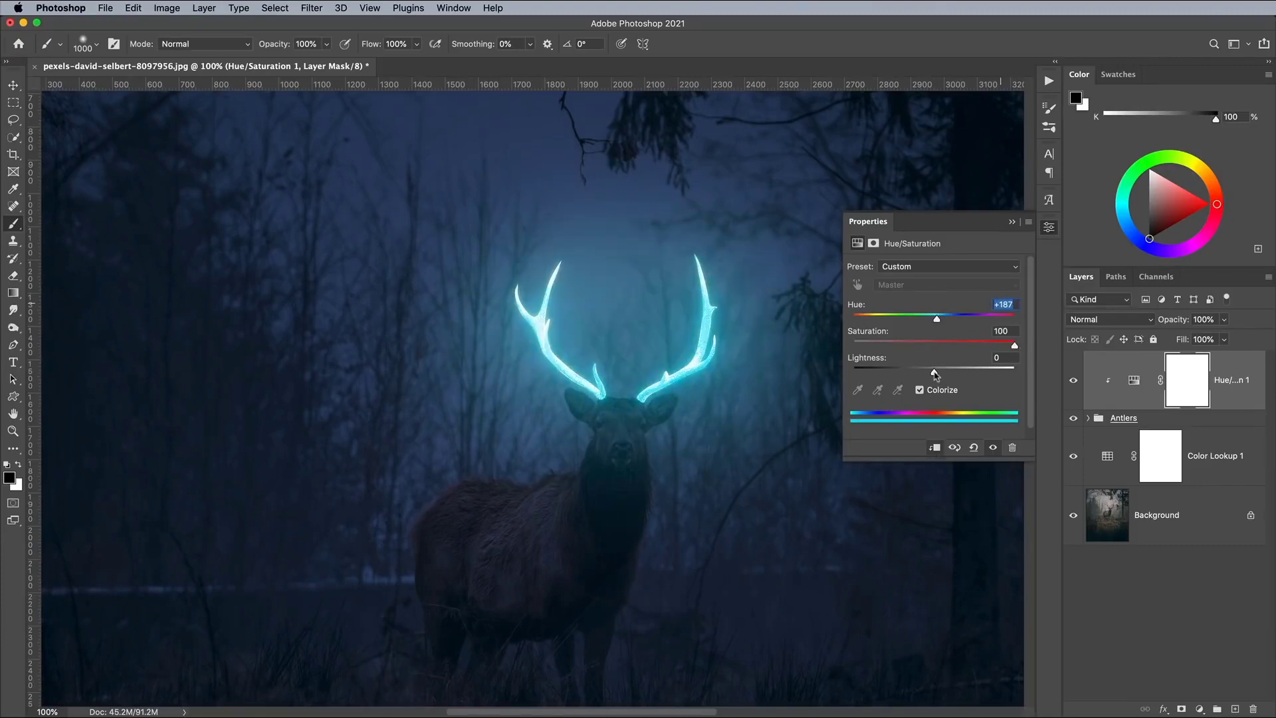
{"action": "mouse_move", "coordinate": [934, 374]}
{"action": "left_mouse_down"}
{"action": "mouse_move", "coordinate": [962, 374]}
{"action": "mouse_move", "coordinate": [951, 375]}
{"action": "left_mouse_up"}
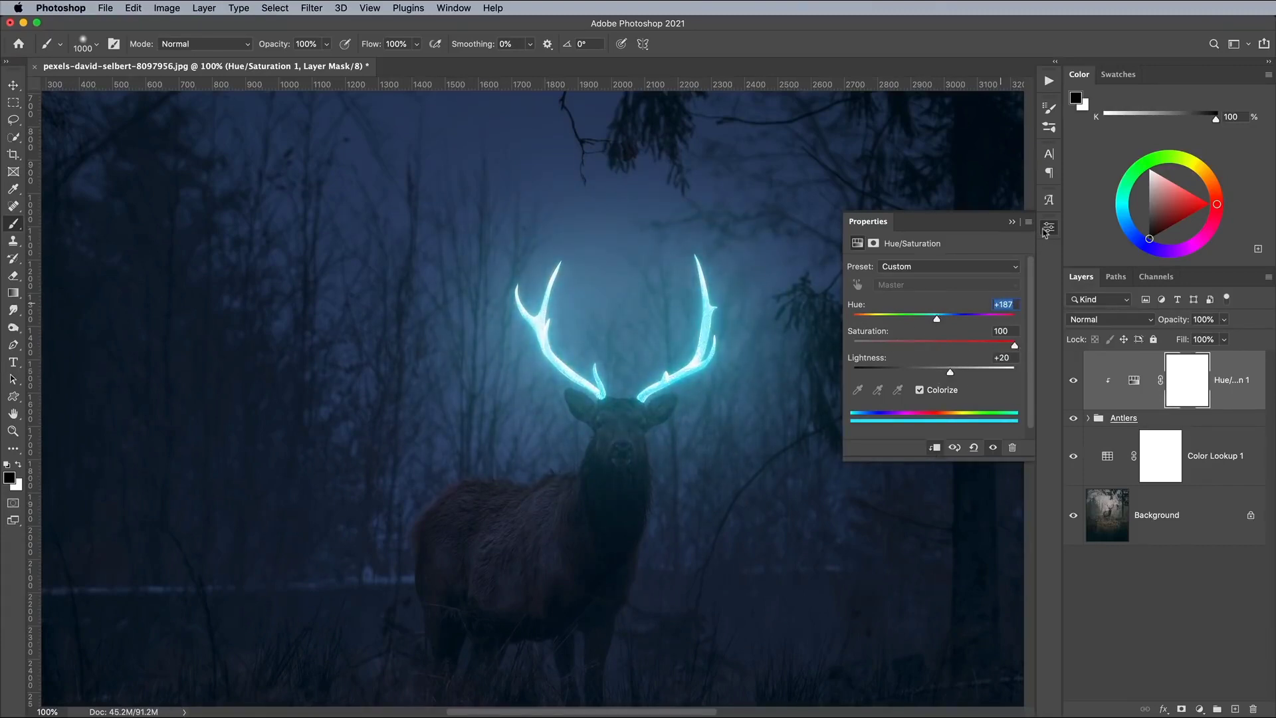
{"action": "left_click", "coordinate": [1047, 230]}
Create a new top layer and sample the bright cyan of the antlers as the Brush foreground color
{"action": "key", "text": "x"}
{"action": "left_click", "coordinate": [1234, 709]}
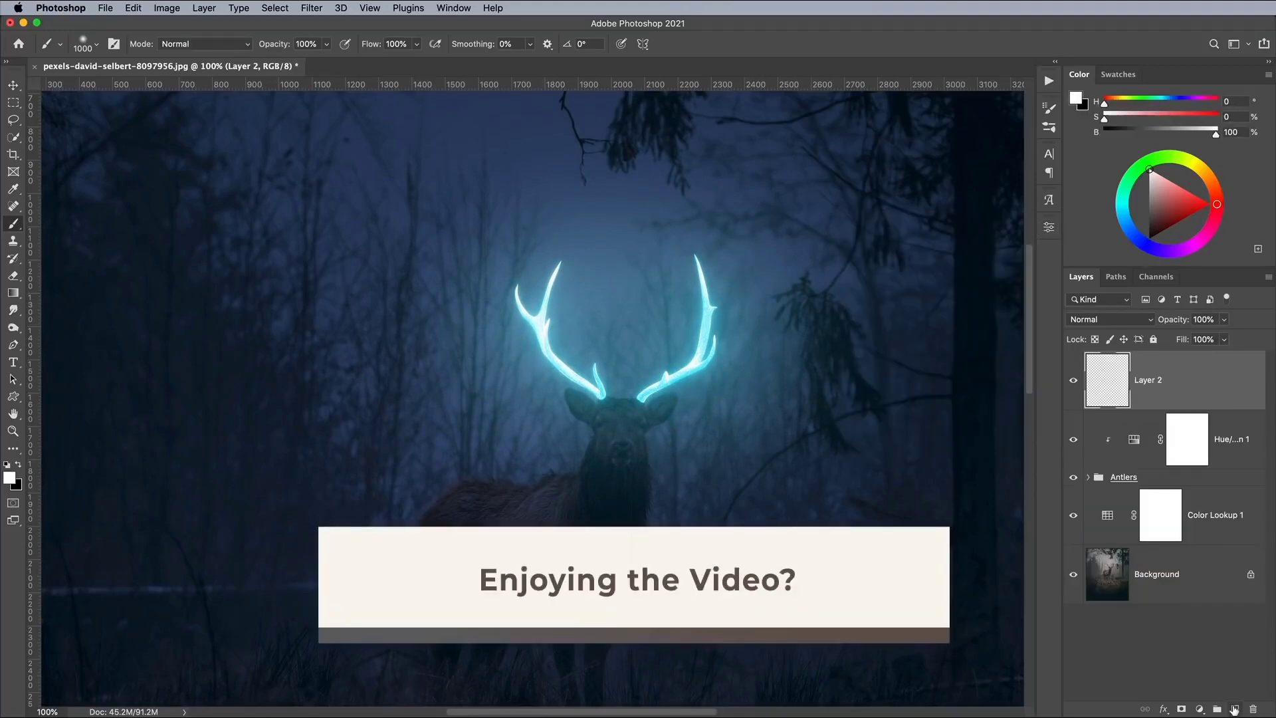
{"action": "left_click", "coordinate": [9, 477]}
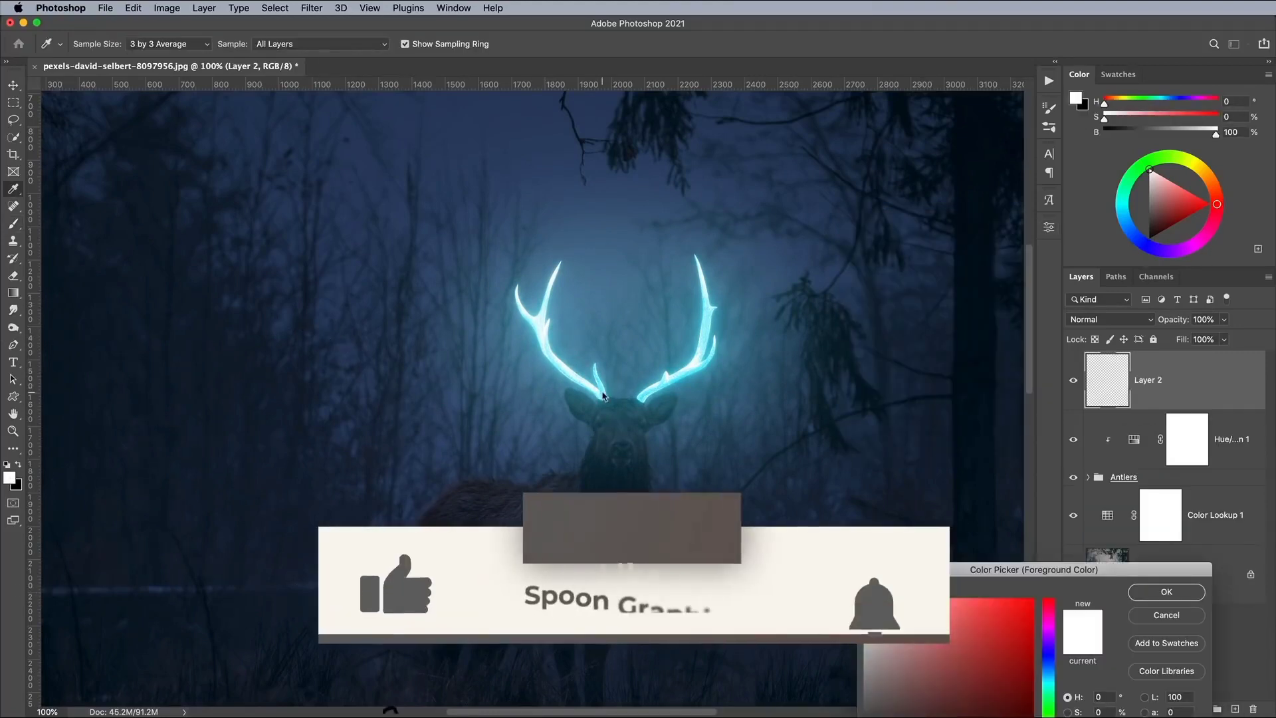
{"action": "left_click", "coordinate": [603, 397]}
{"action": "key", "text": "Return"}
{"action": "key", "text": "b"}
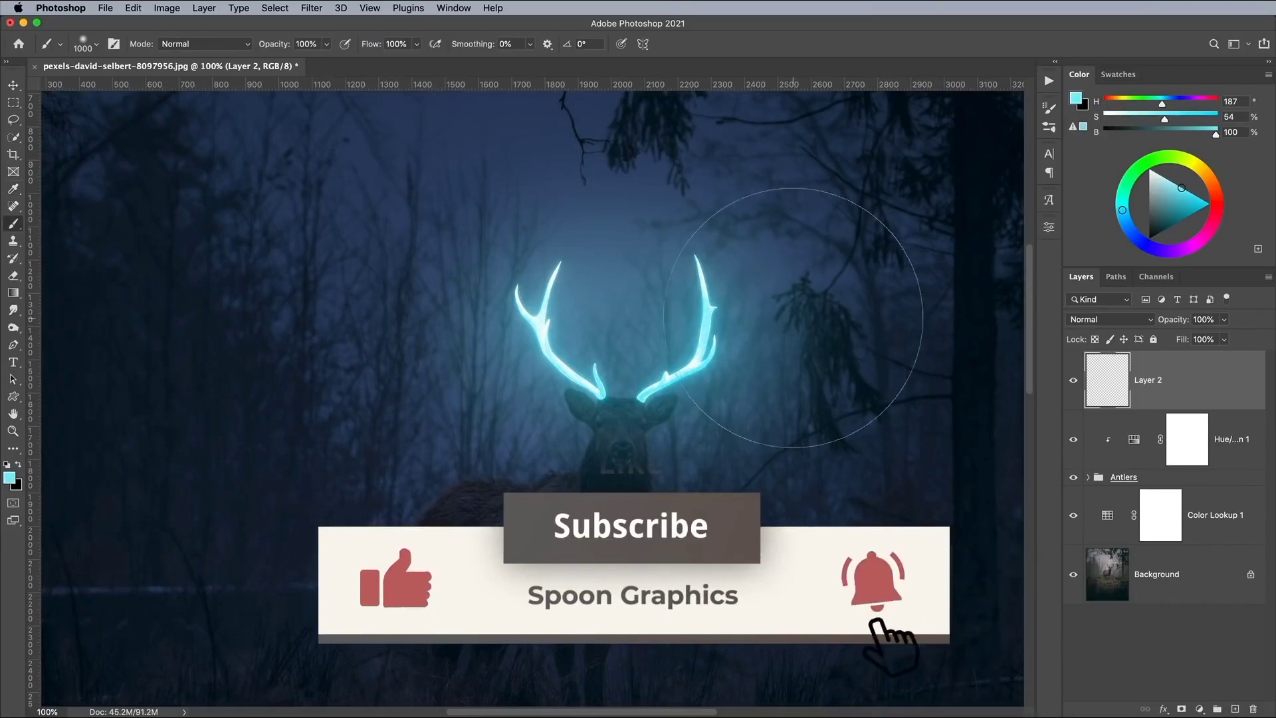
Set the brush flow to 18% and paint cyan over the deer's ears, forehead and face with a 30 to 50 px brush
{"action": "left_click", "coordinate": [416, 44]}
{"action": "left_click_drag", "start_coordinate": [421, 60], "coordinate": [366, 62]}
{"action": "left_click", "coordinate": [690, 50]}
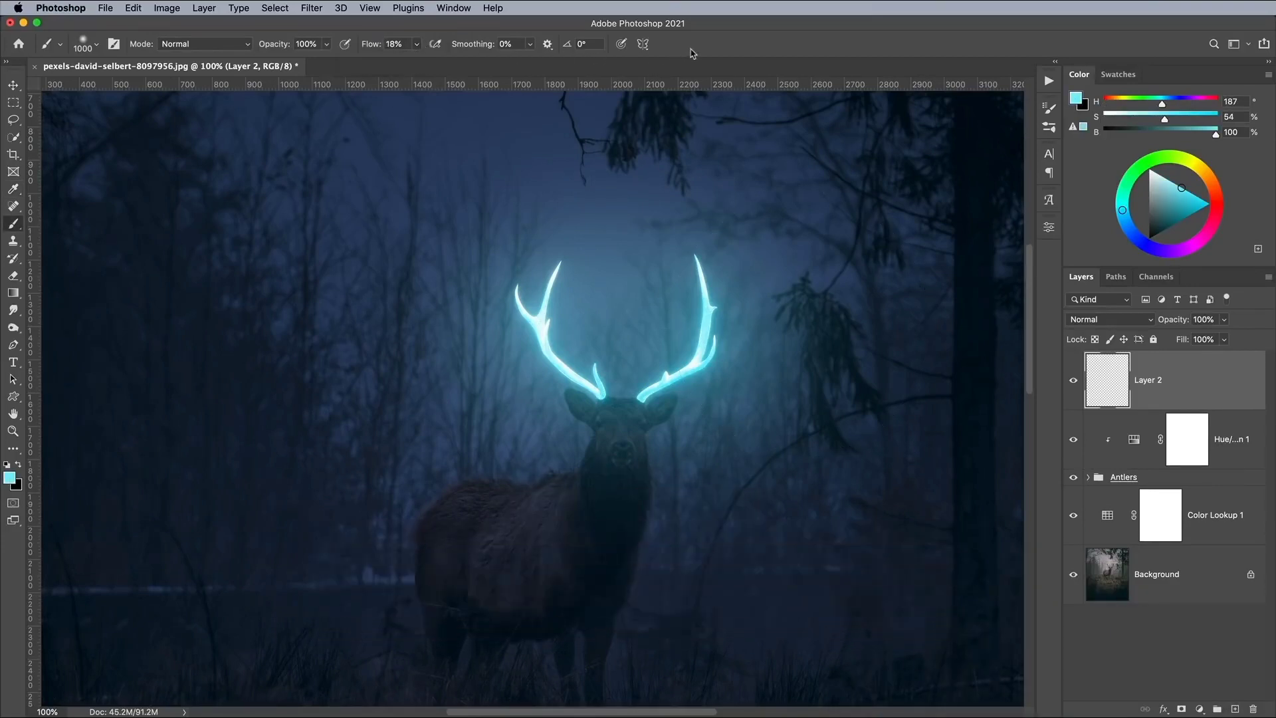
{"action": "key", "text": "bracketleft"}
{"action": "key", "text": "bracketleft"}
{"action": "key", "text": "bracketleft"}
{"action": "key", "text": "bracketleft"}
{"action": "key", "text": "bracketleft"}
{"action": "key", "text": "bracketleft"}
{"action": "key", "text": "bracketleft"}
{"action": "key", "text": "bracketleft"}
{"action": "key", "text": "bracketleft"}
{"action": "key", "text": "bracketleft"}
{"action": "key", "text": "bracketleft"}
{"action": "key", "text": "super+plus"}
{"action": "key", "text": "super+plus"}
{"action": "key", "text": "super+plus"}
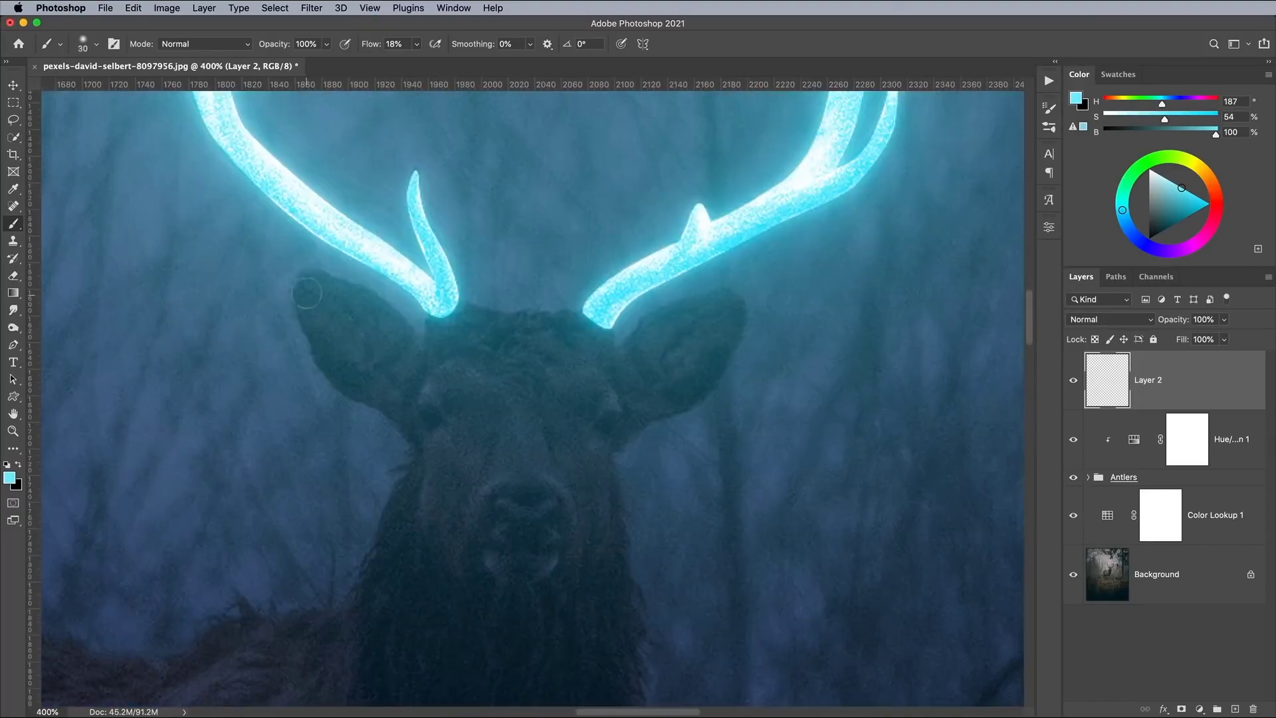
{"action": "mouse_move", "coordinate": [308, 294]}
{"action": "left_mouse_down"}
{"action": "mouse_move", "coordinate": [420, 347]}
{"action": "mouse_move", "coordinate": [465, 331]}
{"action": "mouse_move", "coordinate": [670, 318]}
{"action": "mouse_move", "coordinate": [681, 345]}
{"action": "mouse_move", "coordinate": [342, 328]}
{"action": "mouse_move", "coordinate": [416, 357]}
{"action": "mouse_move", "coordinate": [660, 376]}
{"action": "mouse_move", "coordinate": [515, 384]}
{"action": "mouse_move", "coordinate": [523, 505]}
{"action": "mouse_move", "coordinate": [464, 500]}
{"action": "mouse_move", "coordinate": [404, 548]}
{"action": "mouse_move", "coordinate": [585, 552]}
{"action": "left_mouse_up"}
{"action": "key", "text": "bracketright"}
{"action": "key", "text": "bracketright"}
{"action": "left_click_drag", "start_coordinate": [623, 590], "coordinate": [550, 359]}
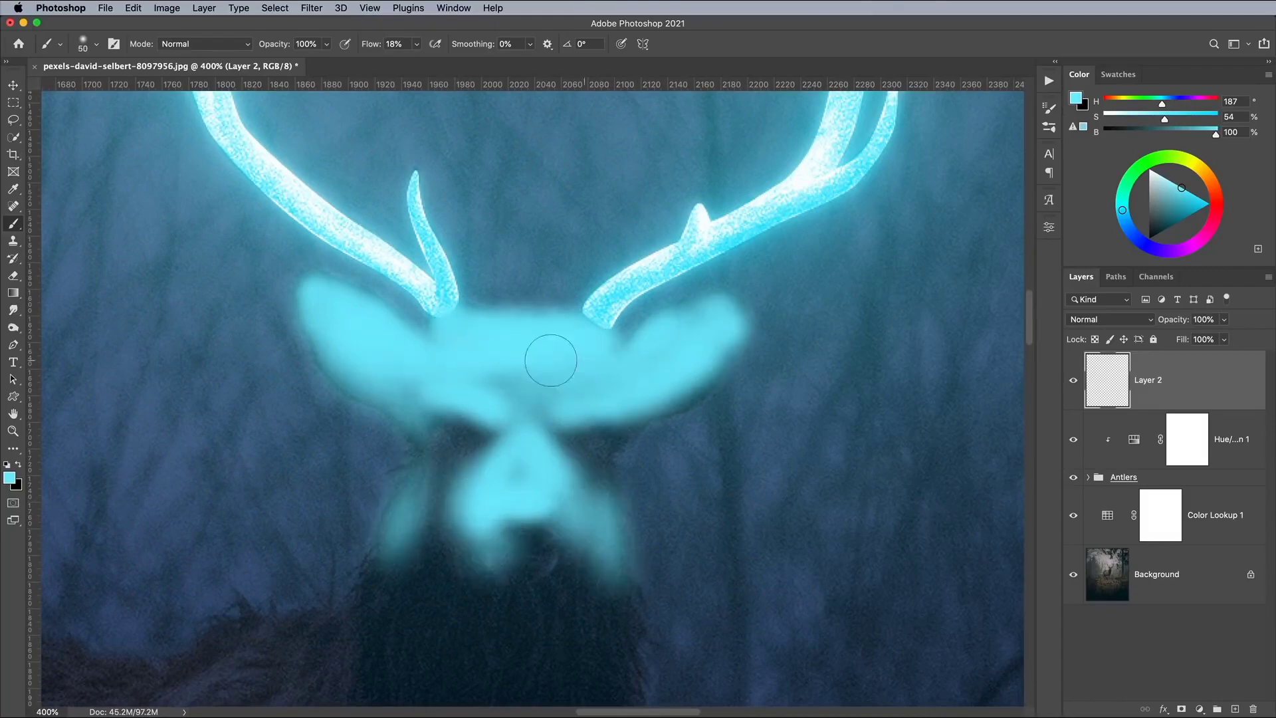
Paint cyan light along the deer's neck and back with a larger brush, ending at 100 px
{"action": "key", "text": "bracketright"}
{"action": "key", "text": "bracketright"}
{"action": "key", "text": "bracketright"}
{"action": "key", "text": "bracketright"}
{"action": "key", "text": "bracketright"}
{"action": "key", "text": "bracketright"}
{"action": "key", "text": "bracketright"}
{"action": "key", "text": "bracketright"}
{"action": "mouse_move", "coordinate": [438, 605]}
{"action": "left_mouse_down"}
{"action": "mouse_move", "coordinate": [512, 319]}
{"action": "mouse_move", "coordinate": [266, 425]}
{"action": "left_mouse_up"}
{"action": "key", "text": "bracketleft"}
{"action": "key", "text": "bracketleft"}
{"action": "key", "text": "bracketleft"}
{"action": "key", "text": "super+minus"}
{"action": "mouse_move", "coordinate": [402, 418]}
{"action": "left_mouse_down"}
{"action": "mouse_move", "coordinate": [649, 350]}
{"action": "mouse_move", "coordinate": [270, 405]}
{"action": "mouse_move", "coordinate": [604, 399]}
{"action": "mouse_move", "coordinate": [399, 353]}
{"action": "left_mouse_up"}
{"action": "key", "text": "super+minus"}
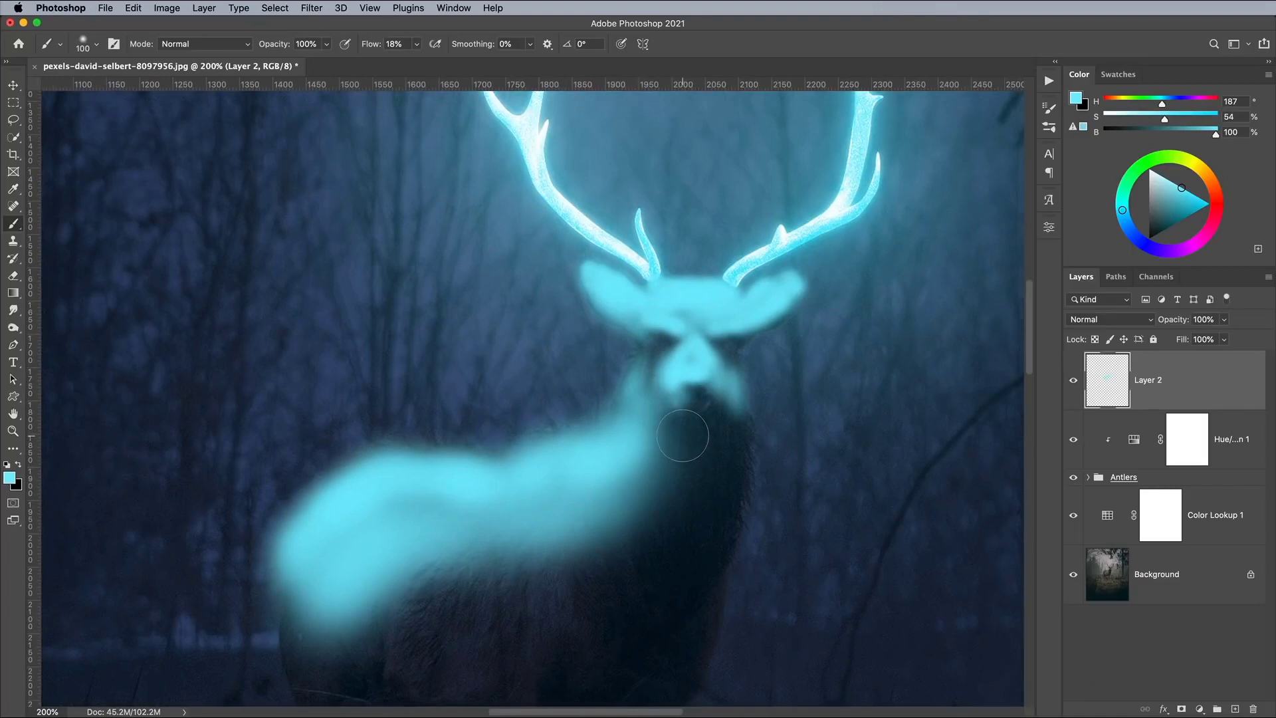
Set the painted deer light layer's blend mode to Color Dodge and its fill to 28%
{"action": "left_click", "coordinate": [1088, 320]}
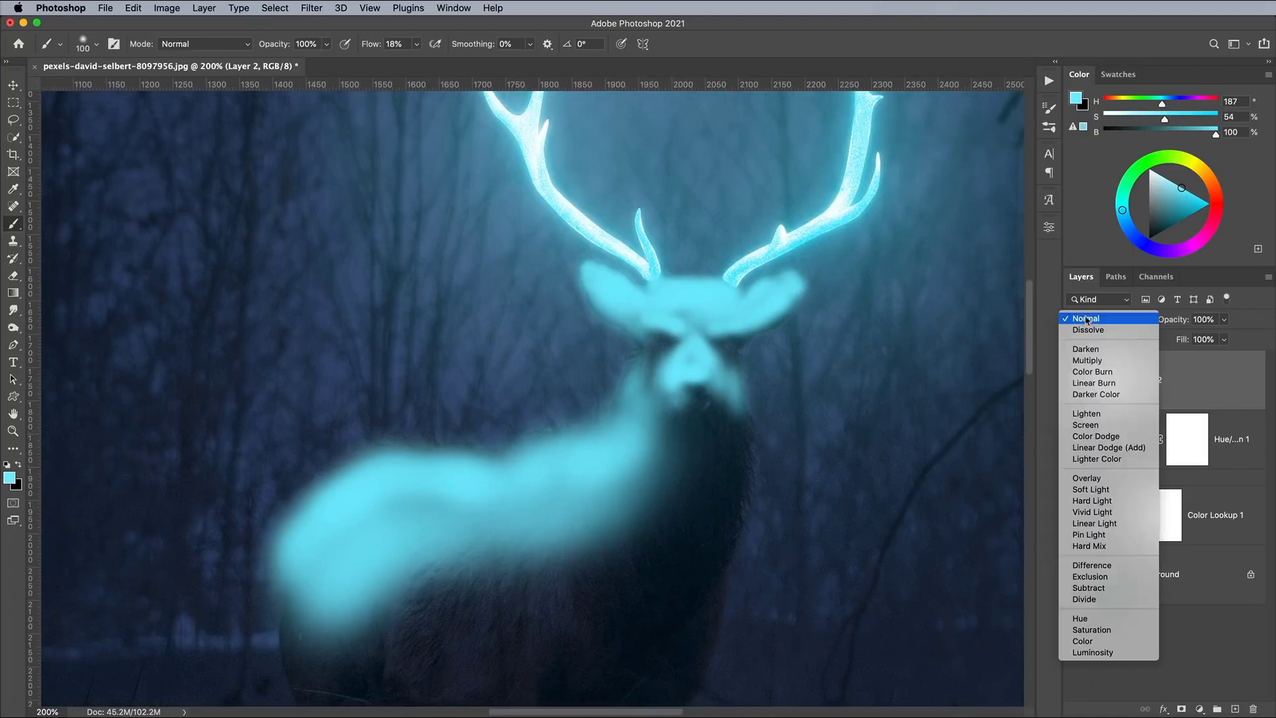
{"action": "left_click", "coordinate": [1103, 436]}
{"action": "left_click_drag", "start_coordinate": [1225, 343], "coordinate": [1181, 363]}
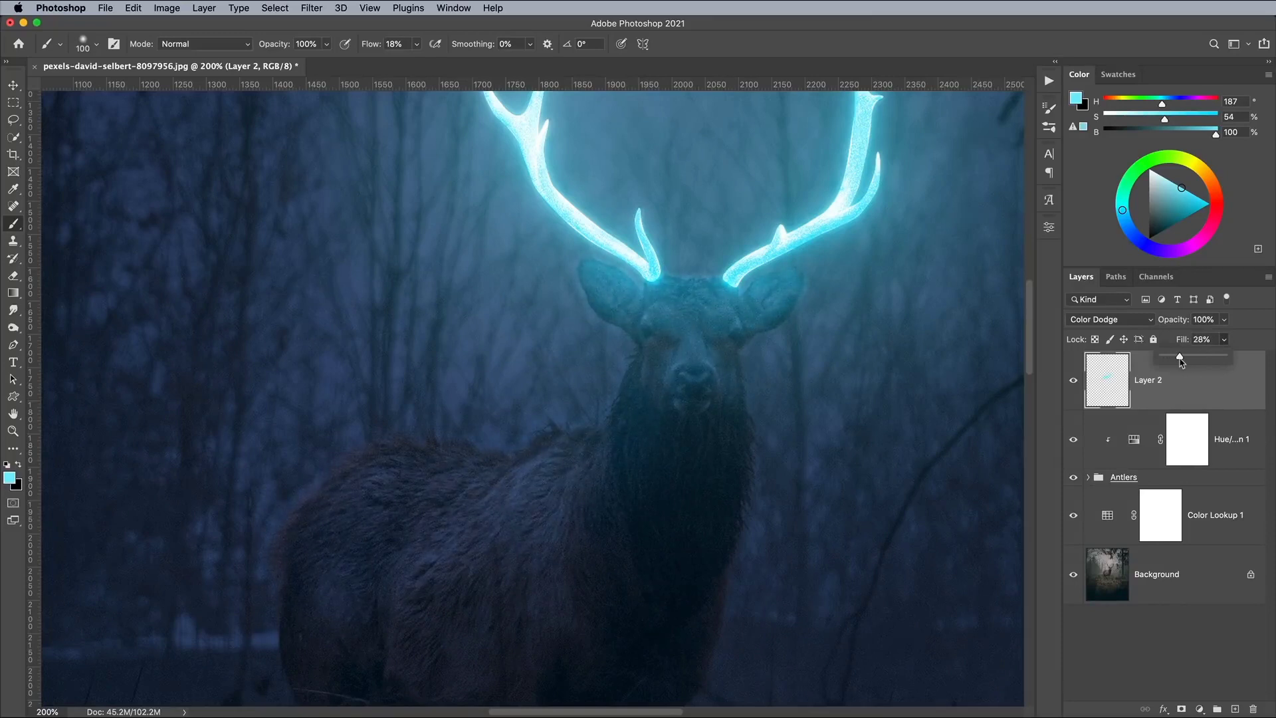
Create another layer and paint a wide patch of cyan light on the ground in front of the deer with an enlarged brush
{"action": "key", "text": "super+shift+alt+n"}
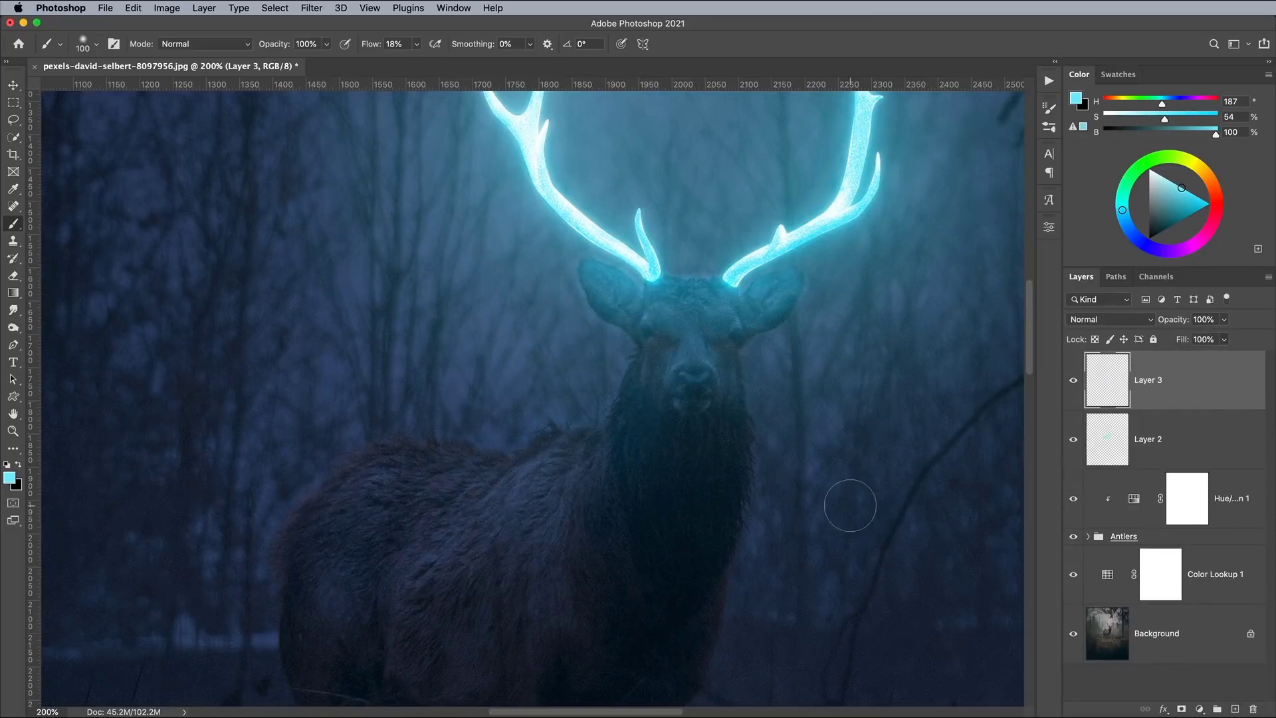
{"action": "key", "text": "super+minus"}
{"action": "key", "text": "super+minus"}
{"action": "key", "text": "super+minus"}
{"action": "key", "text": "bracketright"}
{"action": "key", "text": "bracketright"}
{"action": "key", "text": "bracketright"}
{"action": "key", "text": "bracketright"}
{"action": "key", "text": "bracketright"}
{"action": "key", "text": "bracketright"}
{"action": "key", "text": "bracketright"}
{"action": "key", "text": "bracketright"}
{"action": "key", "text": "bracketright"}
{"action": "key", "text": "bracketright"}
{"action": "key", "text": "bracketright"}
{"action": "key", "text": "bracketright"}
{"action": "key", "text": "bracketright"}
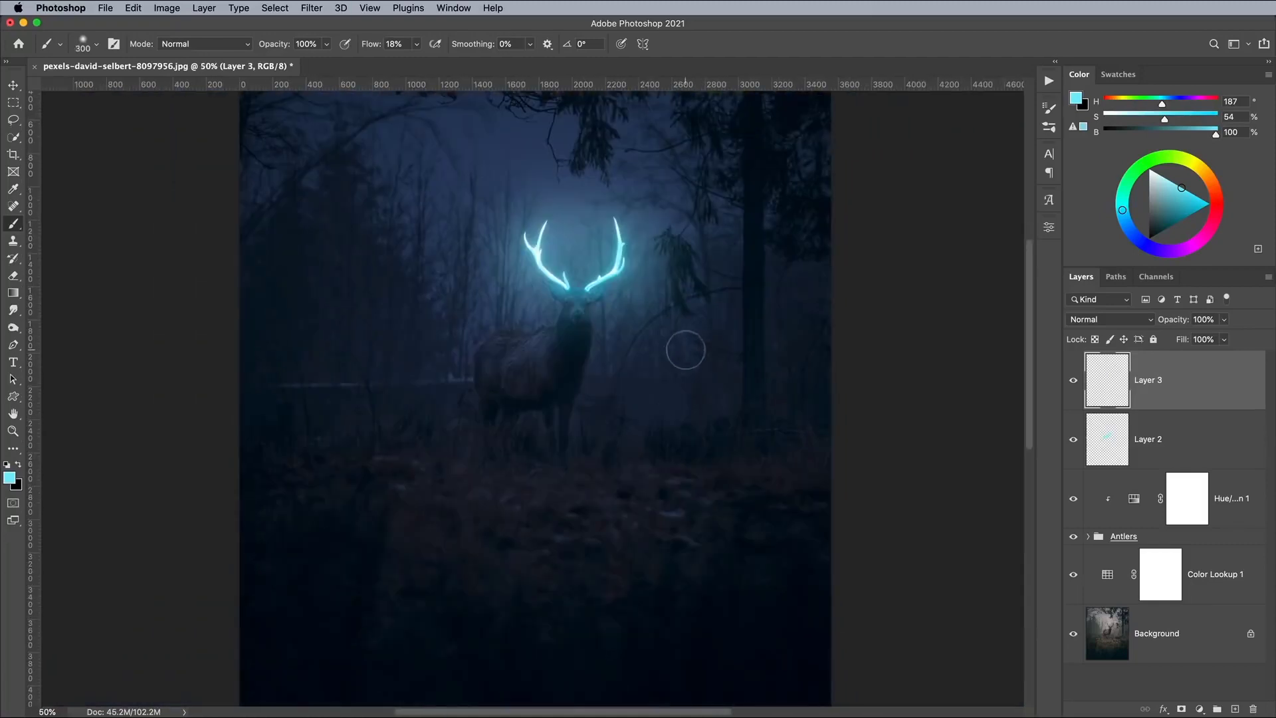
{"action": "mouse_move", "coordinate": [421, 489]}
{"action": "left_mouse_down"}
{"action": "mouse_move", "coordinate": [650, 518]}
{"action": "mouse_move", "coordinate": [429, 496]}
{"action": "mouse_move", "coordinate": [601, 512]}
{"action": "mouse_move", "coordinate": [509, 522]}
{"action": "mouse_move", "coordinate": [583, 536]}
{"action": "mouse_move", "coordinate": [720, 494]}
{"action": "mouse_move", "coordinate": [710, 519]}
{"action": "left_mouse_up"}
{"action": "left_click_drag", "start_coordinate": [693, 312], "coordinate": [677, 385]}
Paint a straight cyan strip of light down the tree trunk beside the deer with a 125 px brush
{"action": "key", "text": "bracketleft"}
{"action": "key", "text": "bracketleft"}
{"action": "key", "text": "bracketleft"}
{"action": "key", "text": "bracketleft"}
{"action": "key", "text": "bracketleft"}
{"action": "key", "text": "bracketleft"}
{"action": "key", "text": "bracketleft"}
{"action": "key", "text": "bracketleft"}
{"action": "key", "text": "super+plus"}
{"action": "mouse_move", "coordinate": [751, 301]}
{"action": "left_mouse_down"}
{"action": "mouse_move", "coordinate": [721, 353]}
{"action": "mouse_move", "coordinate": [716, 425]}
{"action": "left_mouse_up"}
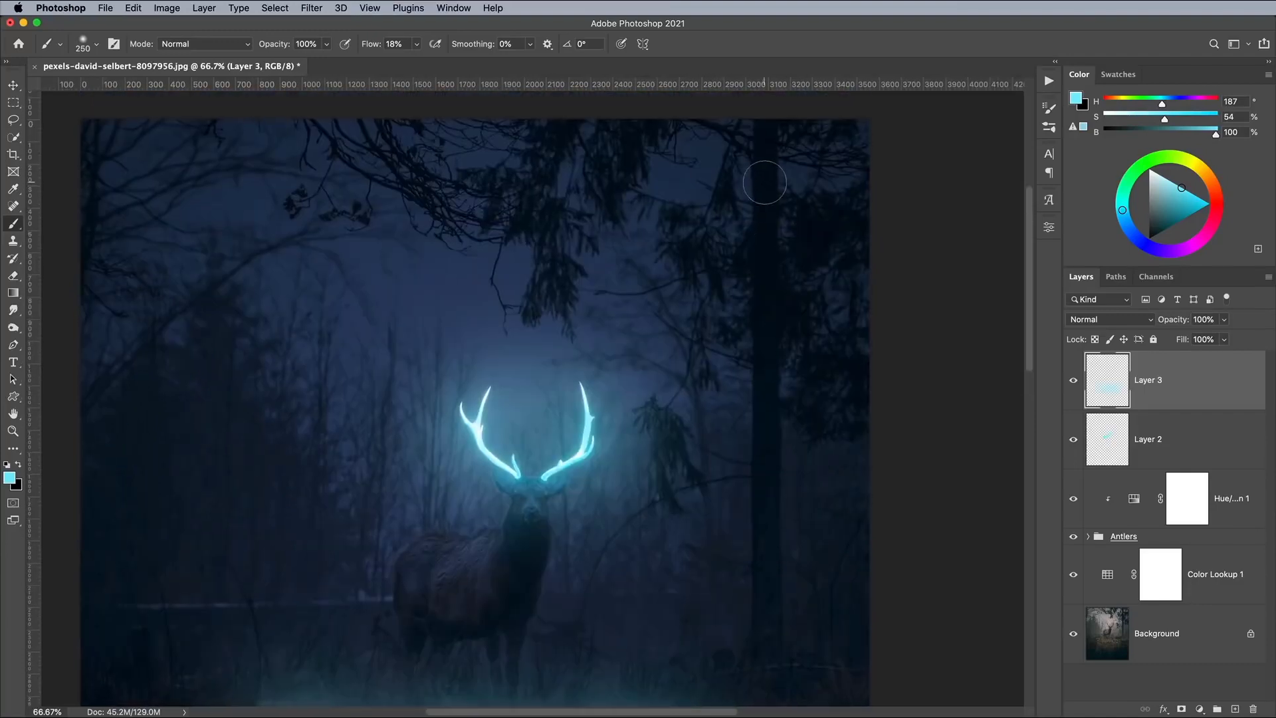
{"action": "key", "text": "bracketleft"}
{"action": "key", "text": "bracketleft"}
{"action": "key", "text": "bracketleft"}
{"action": "key", "text": "bracketleft"}
{"action": "left_click", "coordinate": [760, 675], "text": "shift"}
{"action": "scroll", "coordinate": [741, 456], "scroll_direction": "down", "scroll_amount": 5}
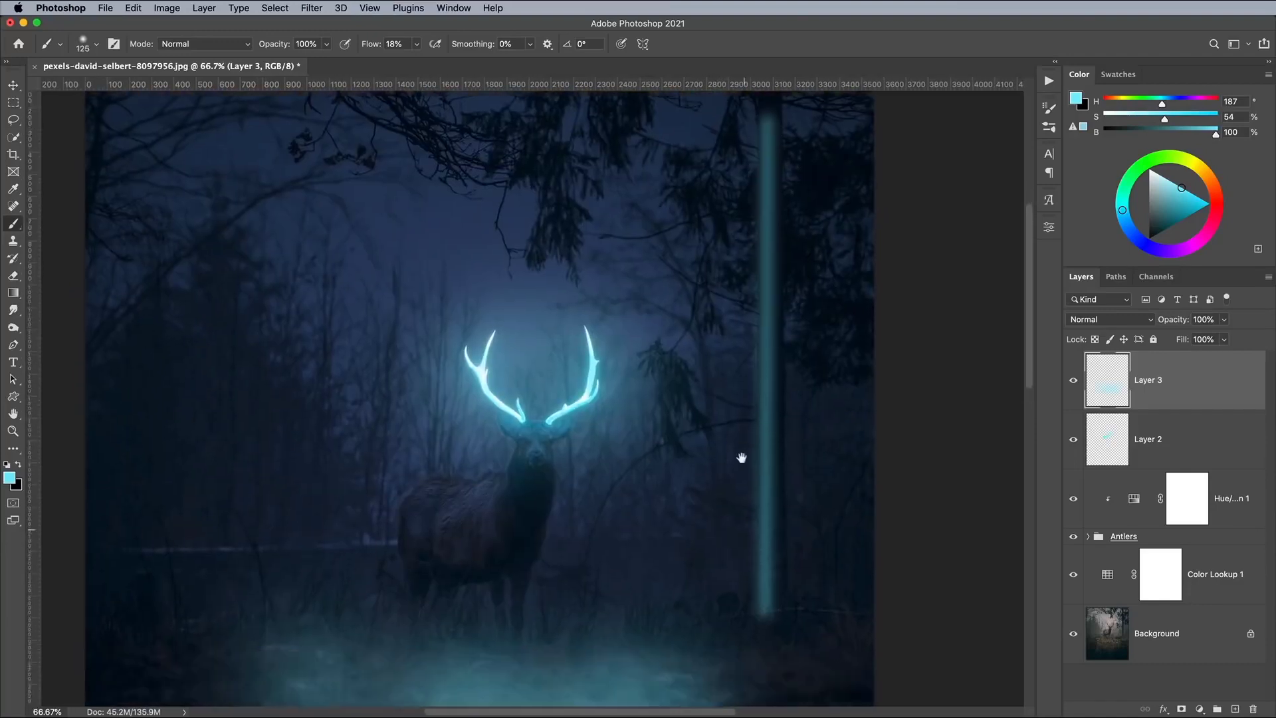
Paint extra cyan light at the base of the tree trunk and enlarge the brush to 1200 px
{"action": "key", "text": "bracketright"}
{"action": "key", "text": "bracketright"}
{"action": "key", "text": "bracketright"}
{"action": "key", "text": "bracketright"}
{"action": "key", "text": "bracketright"}
{"action": "key", "text": "bracketright"}
{"action": "scroll", "coordinate": [783, 249], "scroll_direction": "up", "scroll_amount": 7}
{"action": "mouse_move", "coordinate": [724, 488]}
{"action": "left_mouse_down"}
{"action": "mouse_move", "coordinate": [752, 351]}
{"action": "mouse_move", "coordinate": [840, 226]}
{"action": "left_mouse_up"}
{"action": "key", "text": "bracketright"}
{"action": "key", "text": "bracketright"}
{"action": "key", "text": "bracketright"}
{"action": "key", "text": "bracketright"}
{"action": "key", "text": "bracketright"}
{"action": "key", "text": "bracketright"}
{"action": "key", "text": "bracketright"}
{"action": "key", "text": "bracketright"}
{"action": "key", "text": "super+plus"}
{"action": "key", "text": "super+minus"}
{"action": "key", "text": "super+minus"}
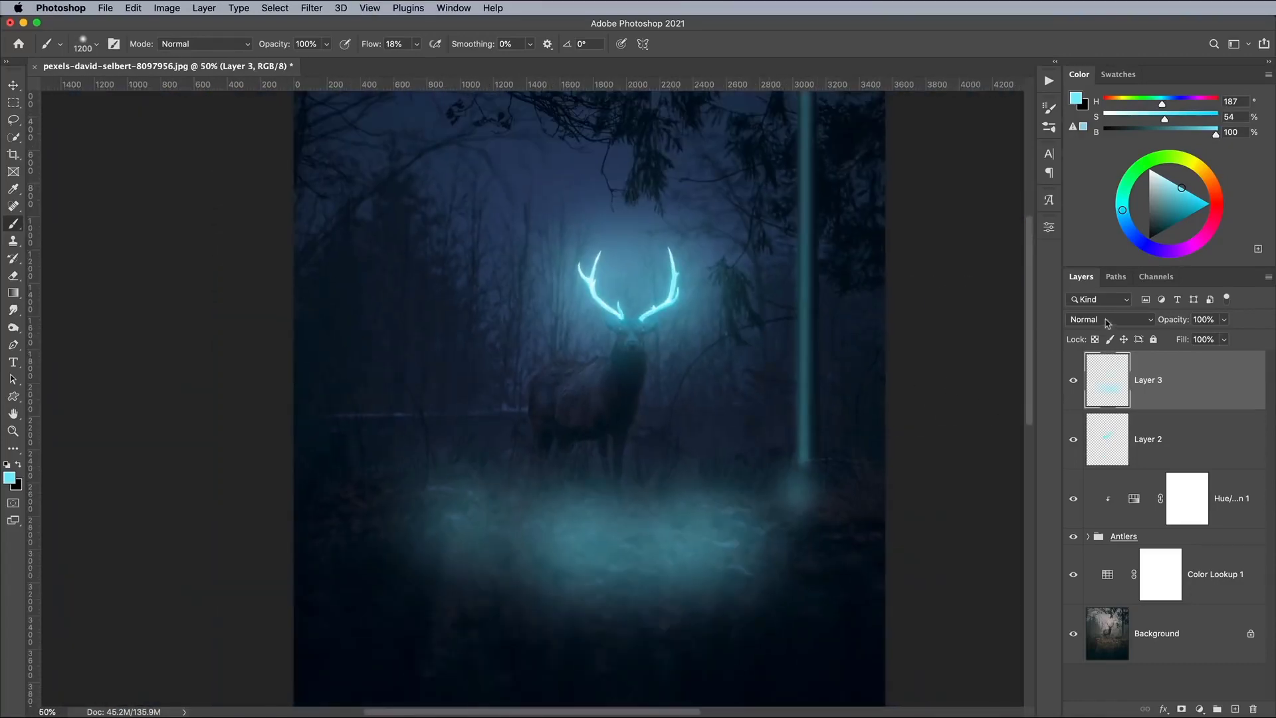
Set the ground and trunk light layer's blend mode to Color Dodge and its fill to 48%
{"action": "left_click", "coordinate": [1109, 319]}
{"action": "left_click", "coordinate": [1091, 437]}
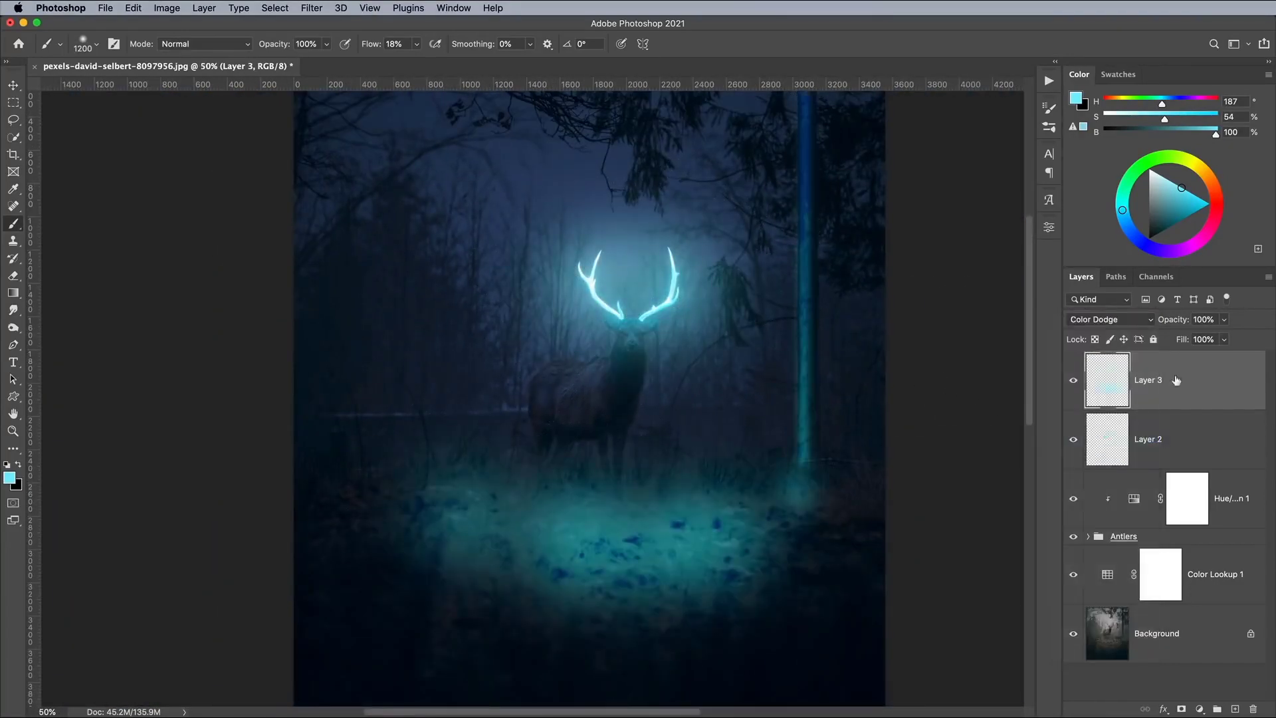
{"action": "left_click", "coordinate": [1223, 340]}
{"action": "left_click_drag", "start_coordinate": [1226, 360], "coordinate": [1193, 359]}
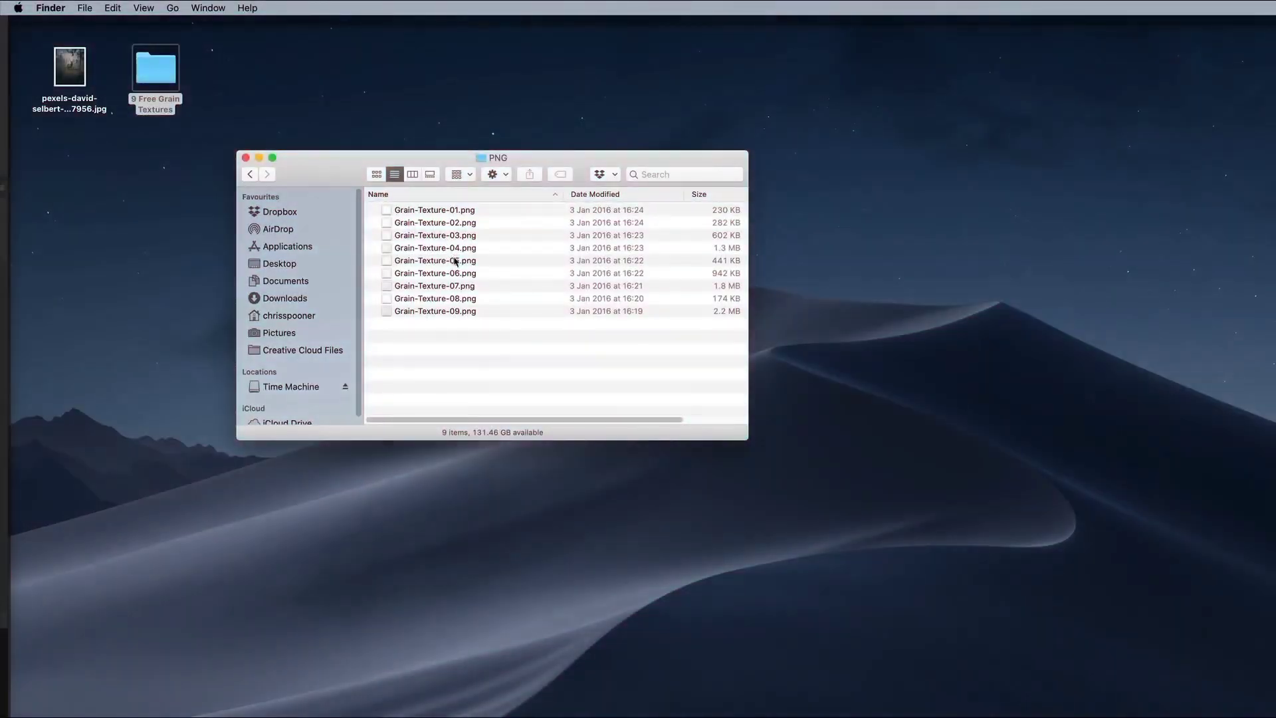
Open Grain-Texture-05.png from the PNG folder in Adobe Photoshop 2021
{"action": "right_click", "coordinate": [457, 260]}
{"action": "mouse_move", "coordinate": [484, 278]}
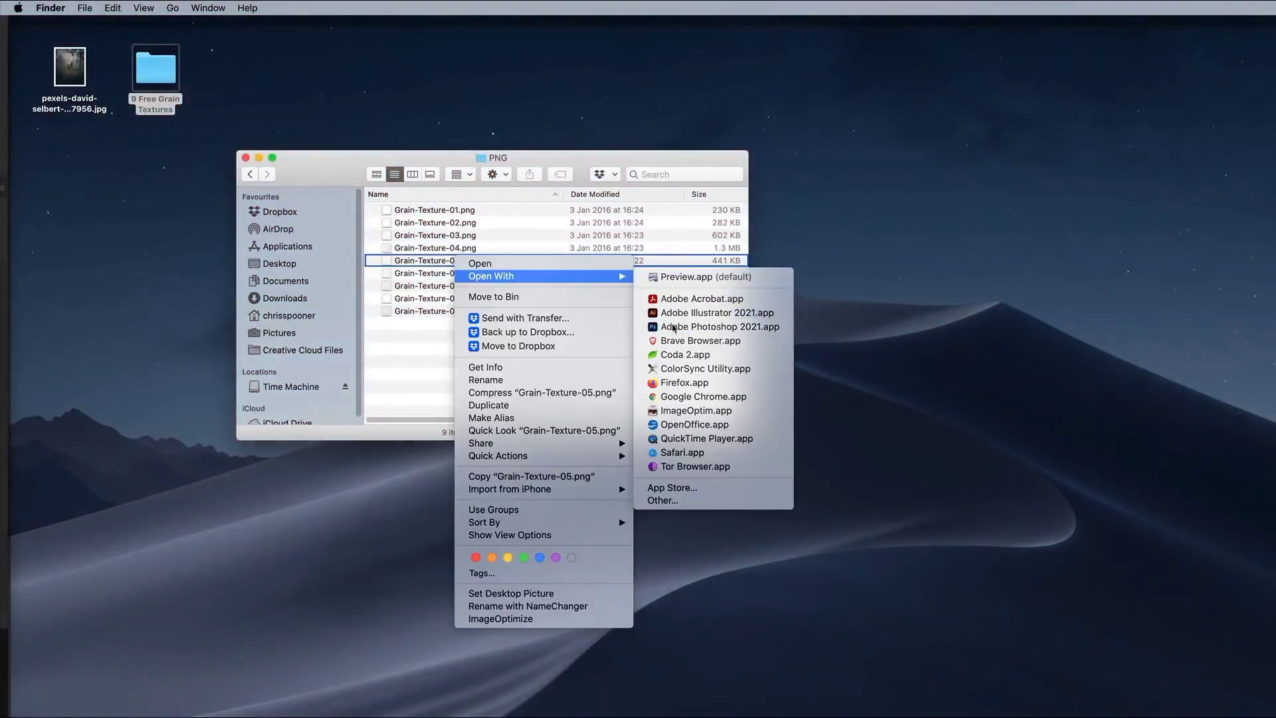
{"action": "left_click", "coordinate": [675, 326]}
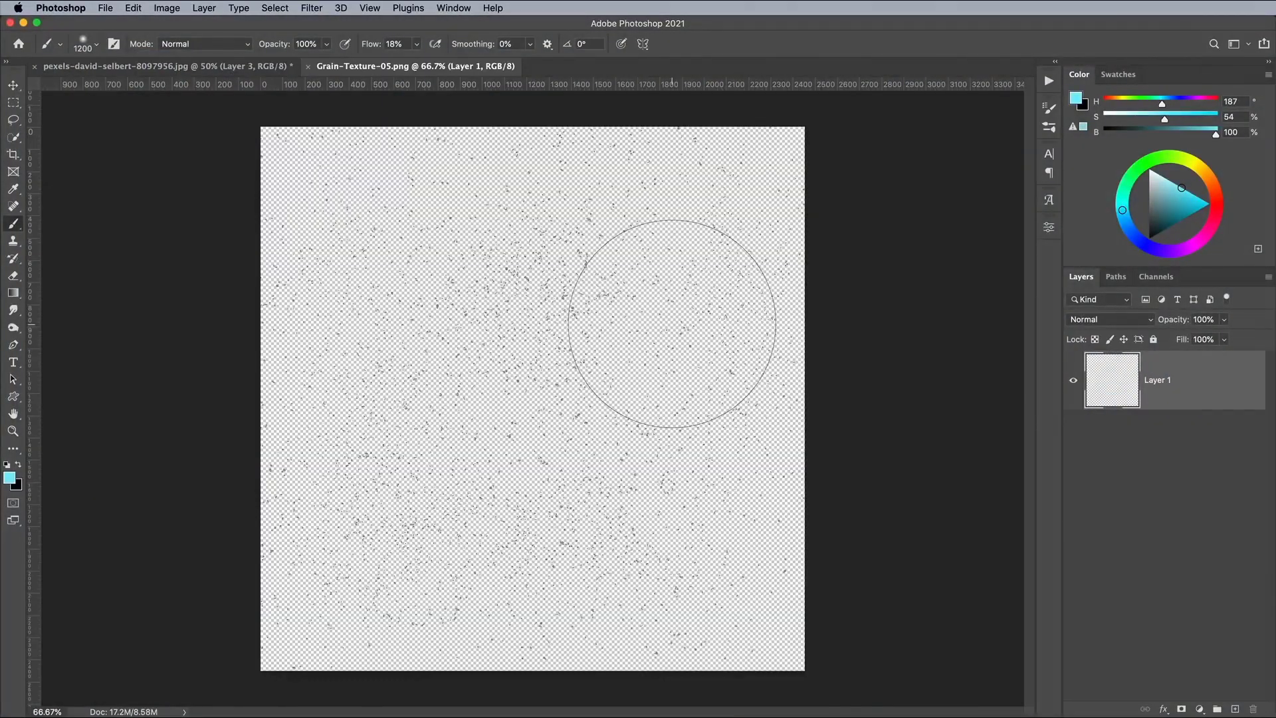
Copy the entire grain texture, close its document and paste it into the deer photo
{"action": "key", "text": "super+a"}
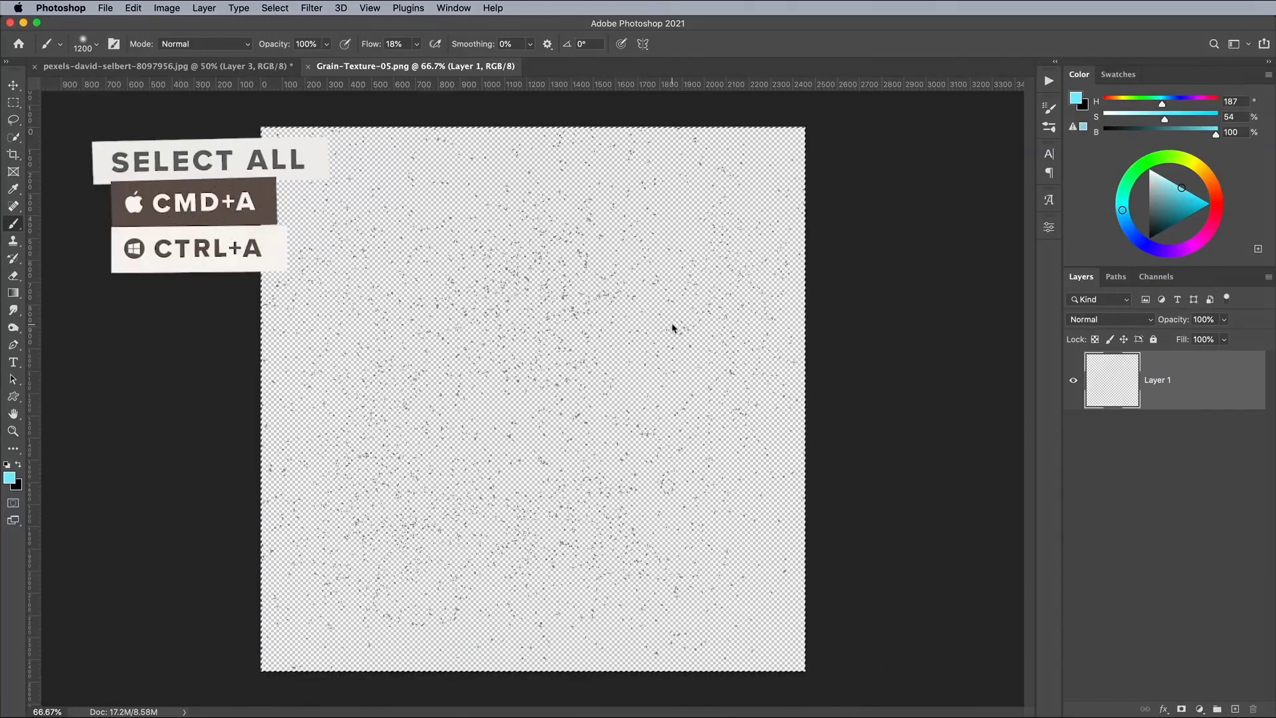
{"action": "key", "text": "super+c"}
{"action": "key", "text": "super+w"}
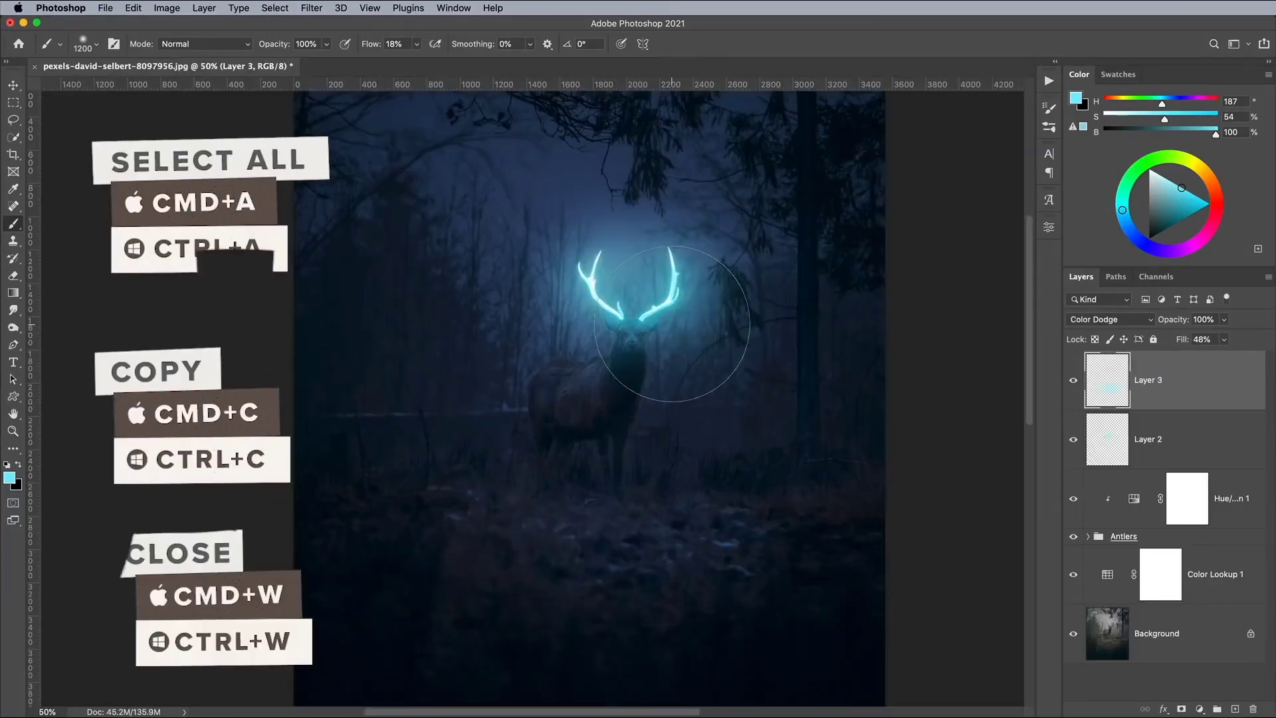
{"action": "key", "text": "super+v"}
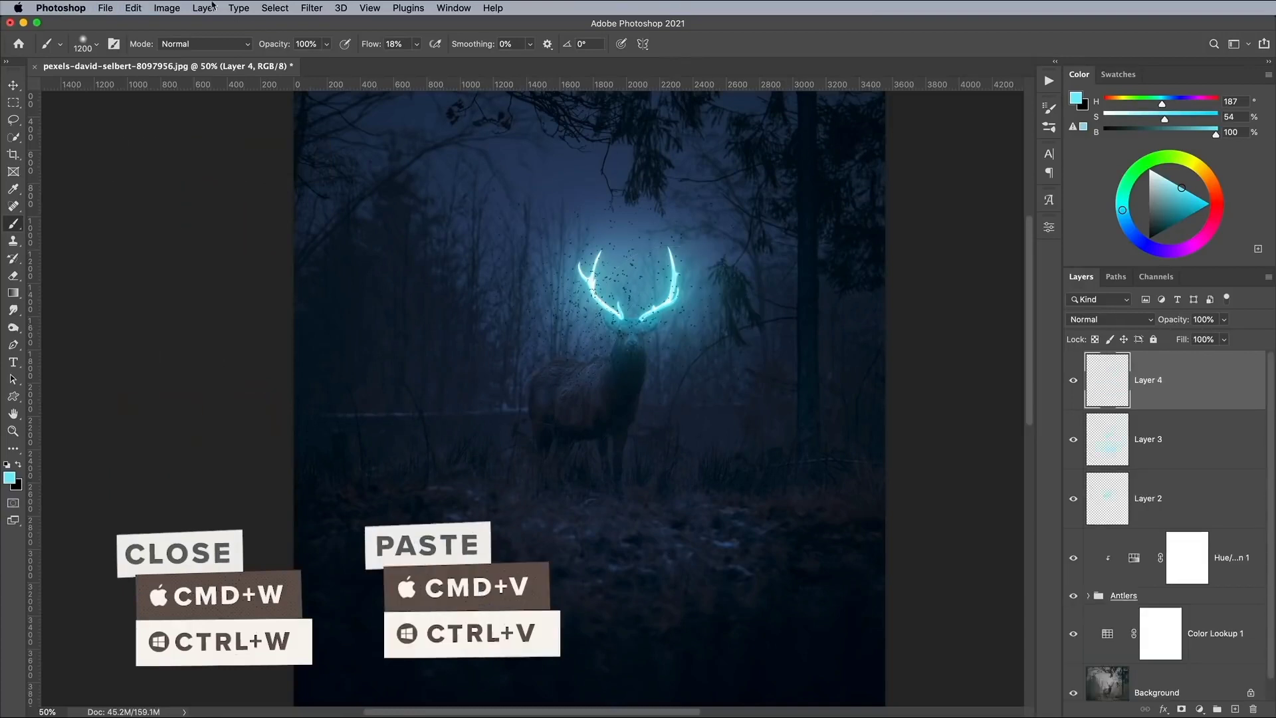
Invert the pasted grain texture and set its layer's blend mode to Overlay
{"action": "left_click", "coordinate": [167, 8]}
{"action": "mouse_move", "coordinate": [191, 46]}
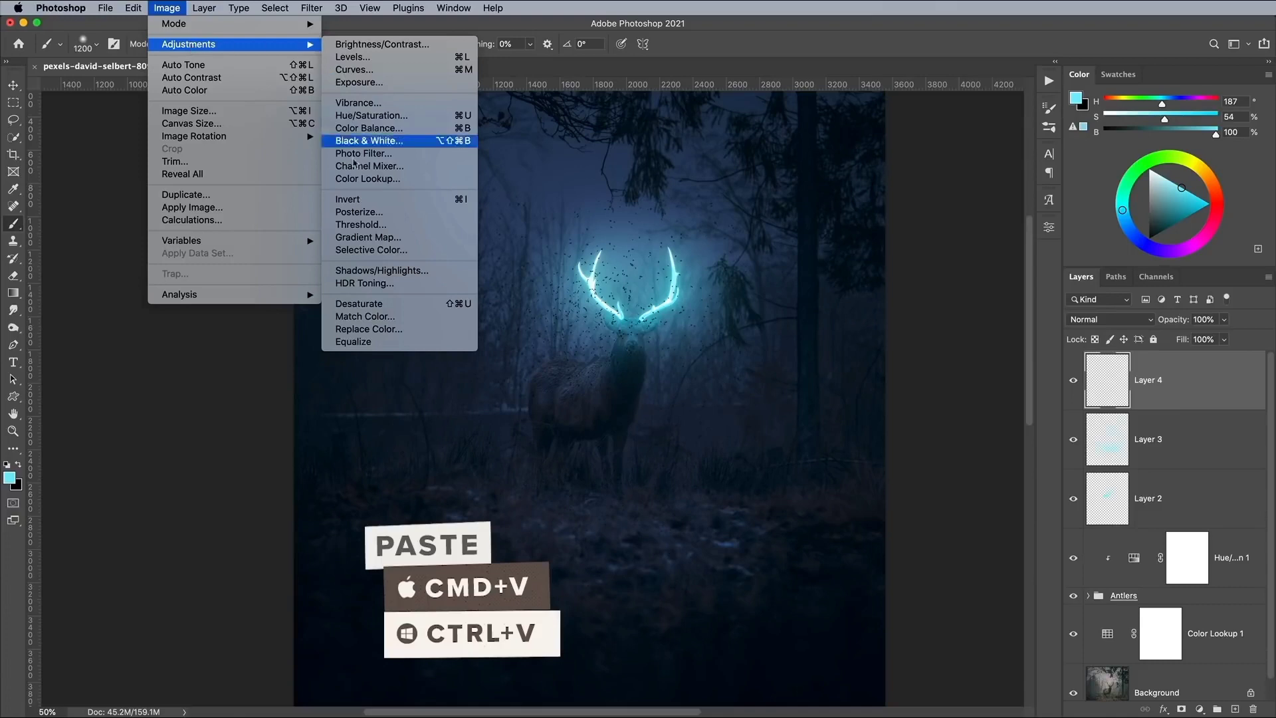
{"action": "left_click", "coordinate": [357, 199]}
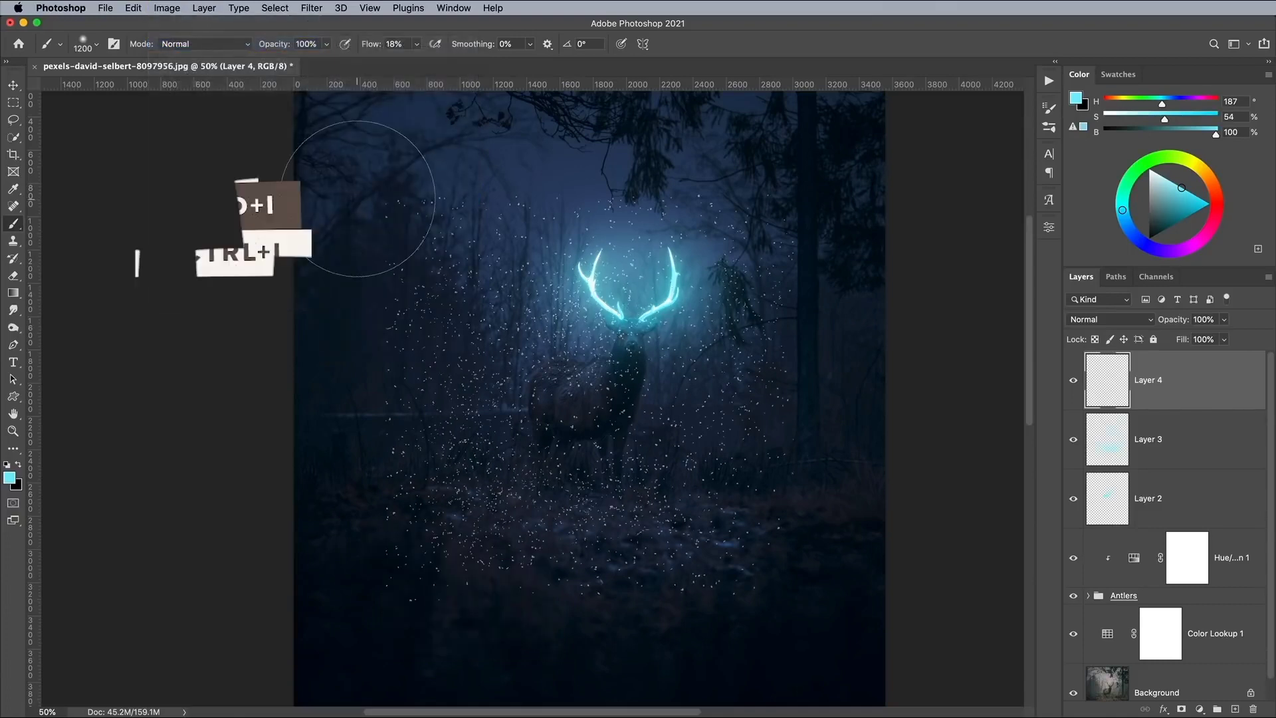
{"action": "left_click", "coordinate": [1084, 323]}
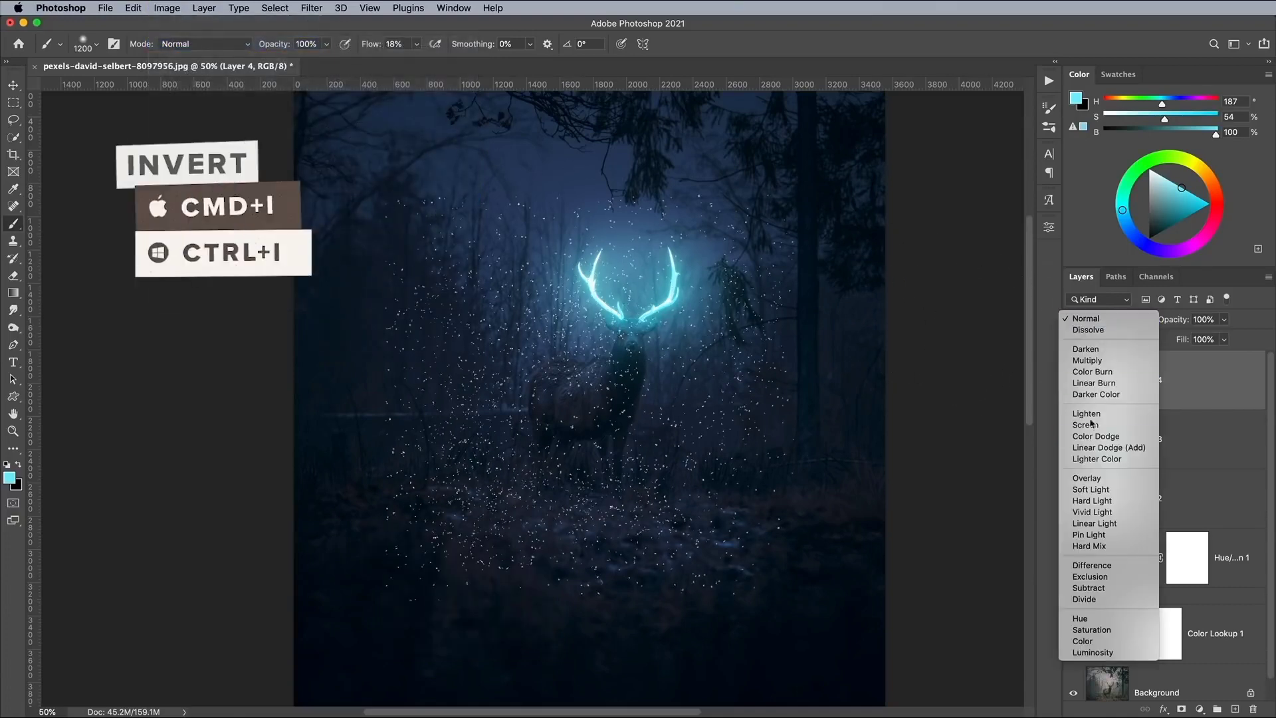
{"action": "left_click", "coordinate": [1088, 479]}
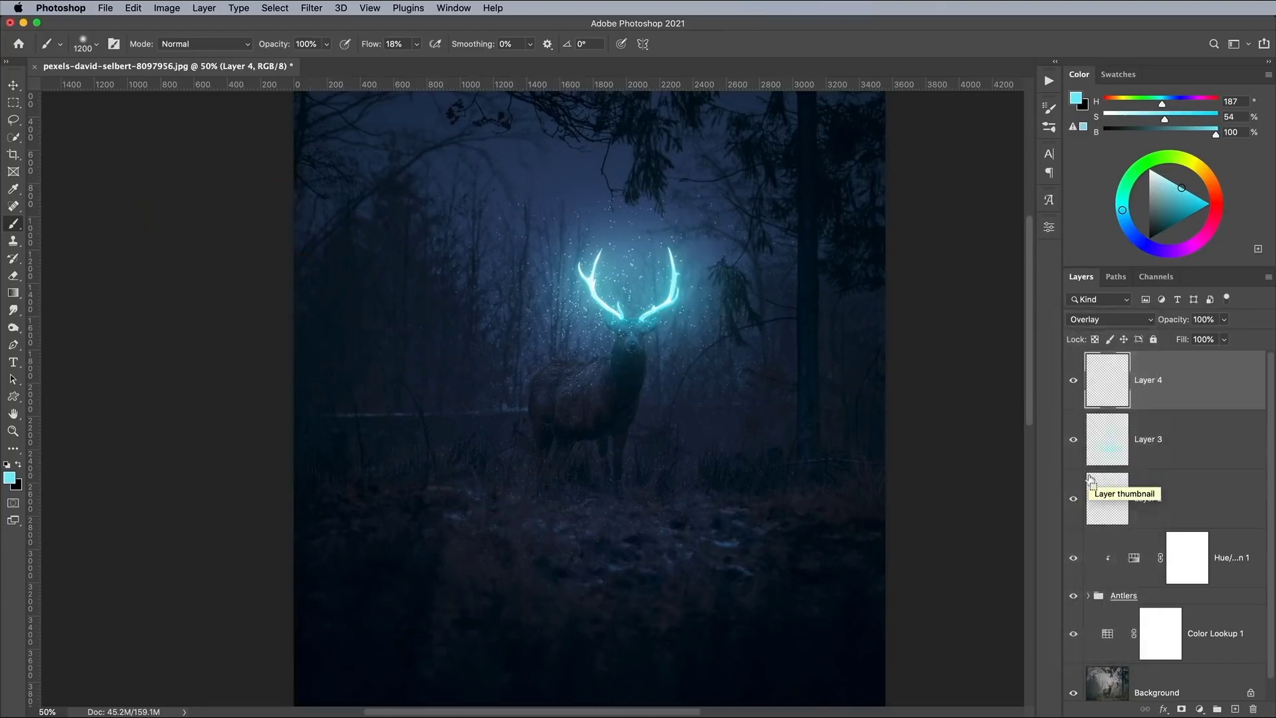
Scale the grain texture down to about 42.6%, rotate it 90° and position it around the glowing antlers
{"action": "key", "text": "super+t"}
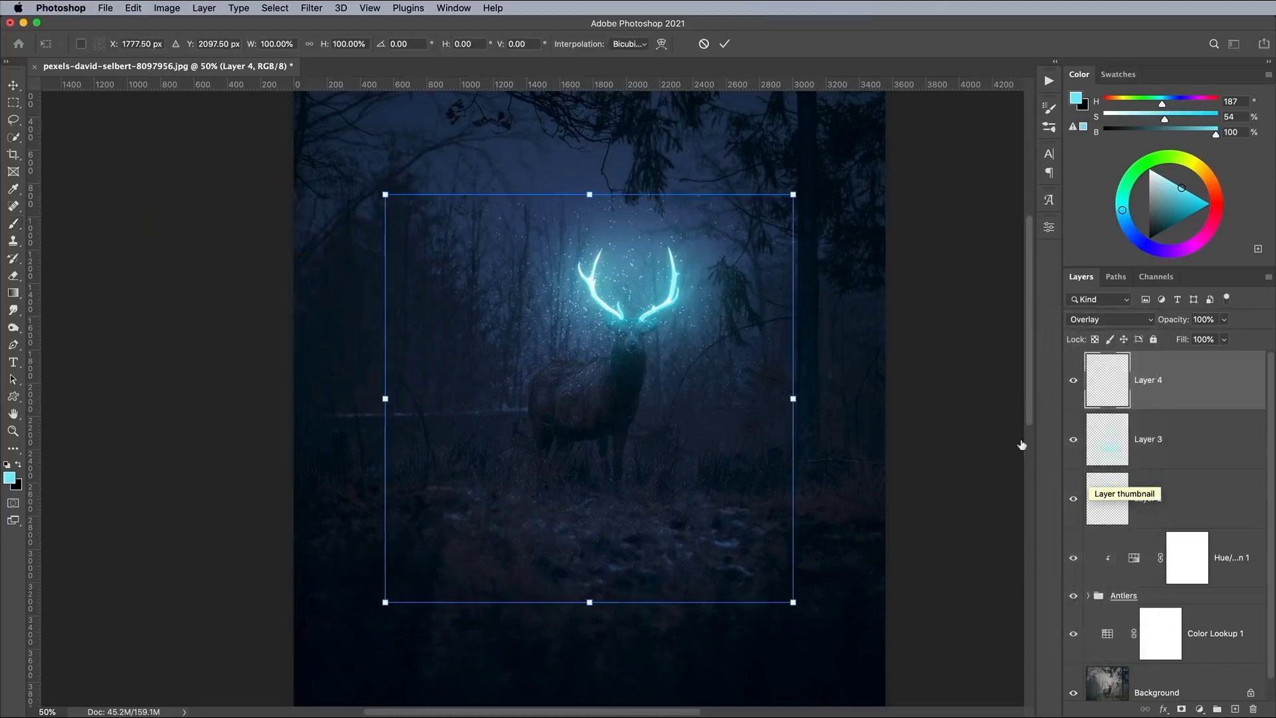
{"action": "left_click_drag", "start_coordinate": [385, 193], "coordinate": [562, 274]}
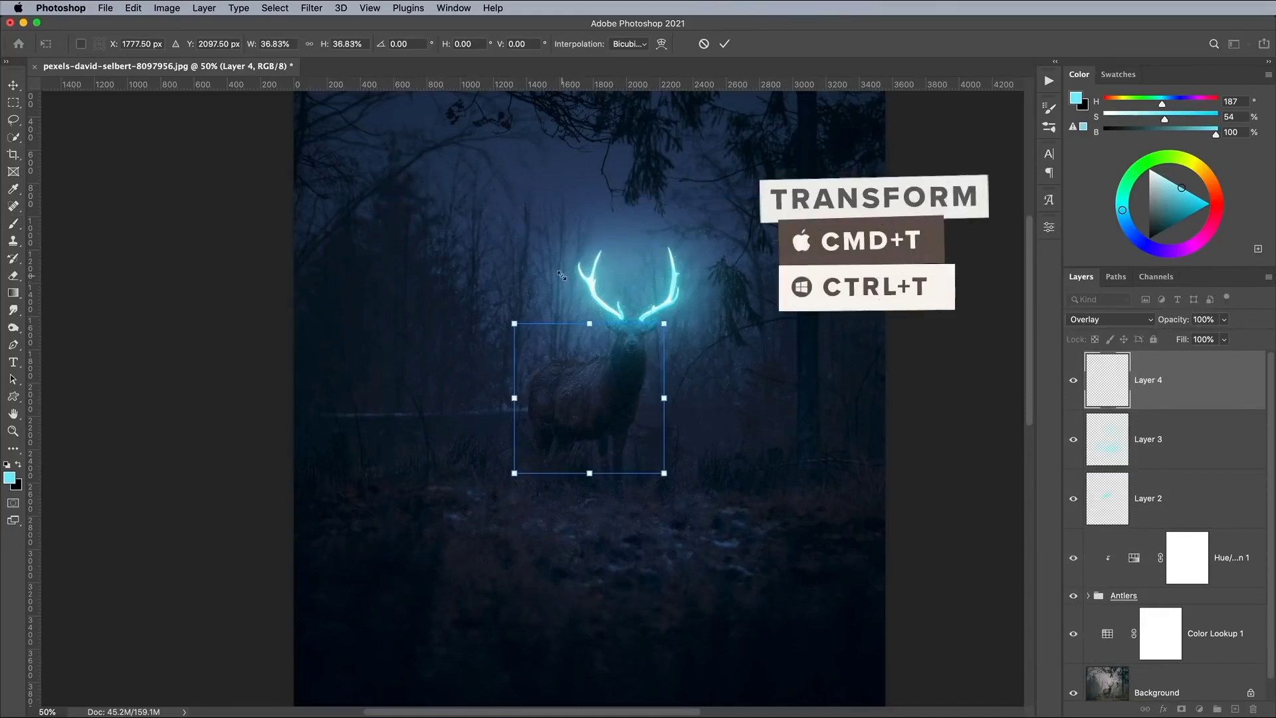
{"action": "left_click_drag", "start_coordinate": [576, 385], "coordinate": [614, 282]}
{"action": "left_click_drag", "start_coordinate": [553, 221], "coordinate": [698, 344]}
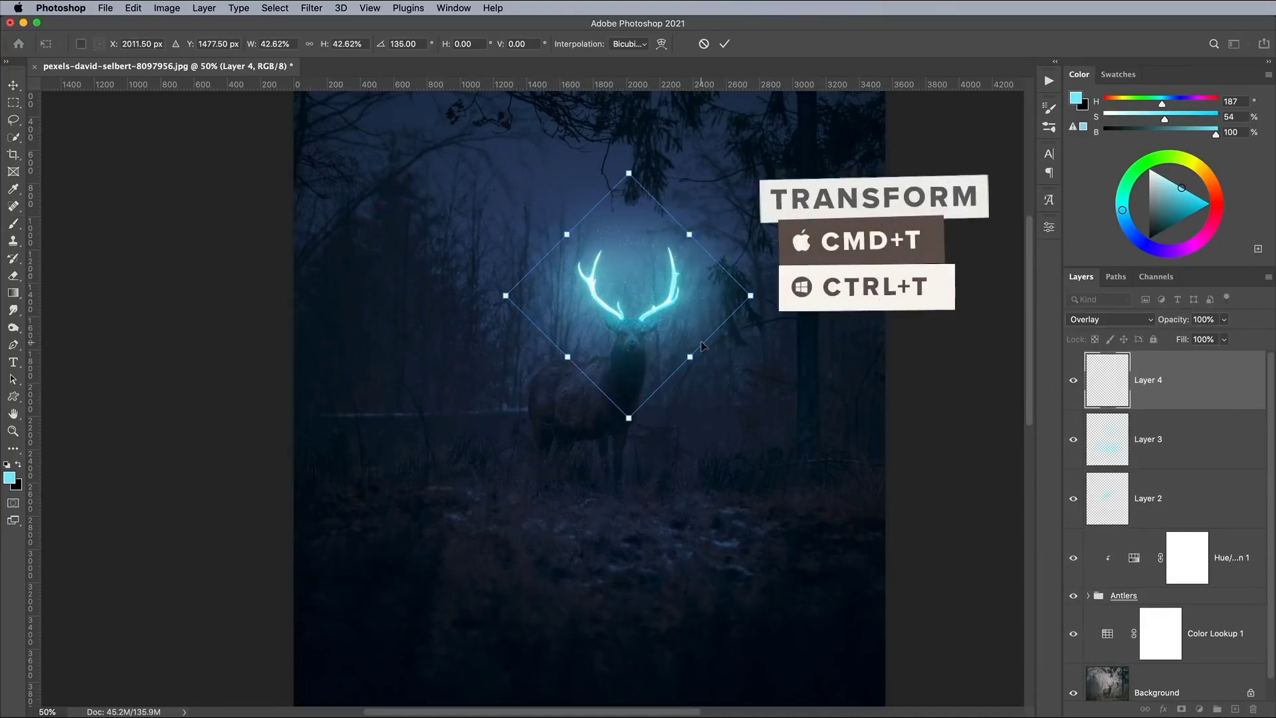
{"action": "key", "text": "super+plus"}
{"action": "key", "text": "super+plus"}
{"action": "left_click_drag", "start_coordinate": [761, 530], "coordinate": [811, 407]}
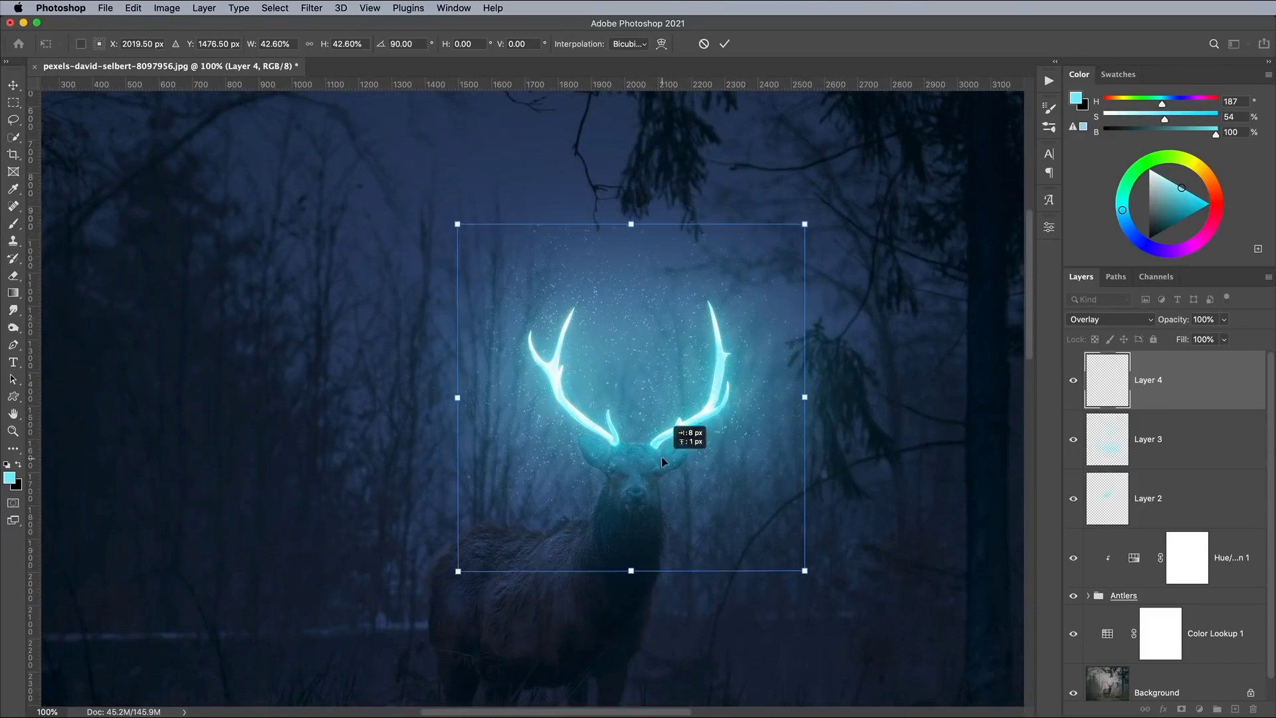
{"action": "left_click_drag", "start_coordinate": [661, 457], "coordinate": [659, 449]}
{"action": "key", "text": "Return"}
{"action": "key", "text": "b"}
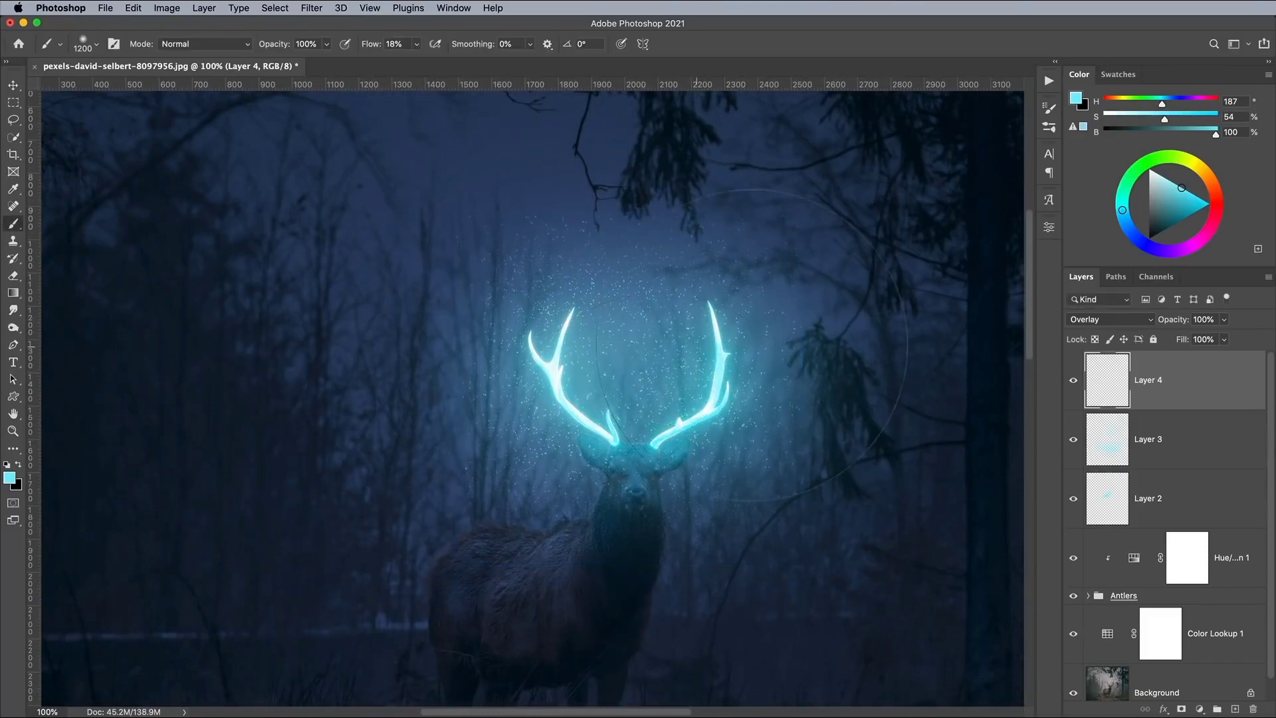
Add a mask to the grain layer and paint black over the deer's face and the texture's outer edges with a soft brush
{"action": "left_click", "coordinate": [1185, 707]}
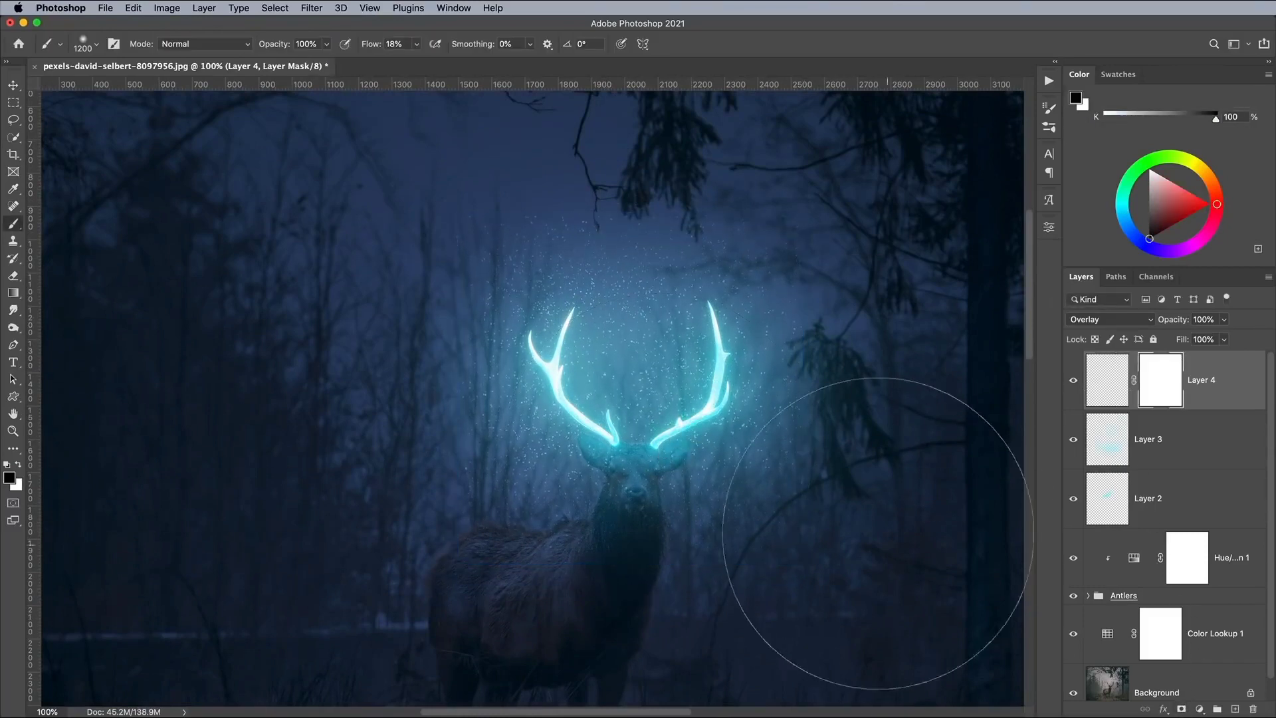
{"action": "key", "text": "bracketleft"}
{"action": "key", "text": "bracketleft"}
{"action": "key", "text": "bracketleft"}
{"action": "key", "text": "bracketleft"}
{"action": "key", "text": "bracketleft"}
{"action": "key", "text": "bracketleft"}
{"action": "key", "text": "bracketleft"}
{"action": "mouse_move", "coordinate": [639, 526]}
{"action": "left_mouse_down"}
{"action": "mouse_move", "coordinate": [628, 512]}
{"action": "mouse_move", "coordinate": [645, 509]}
{"action": "left_mouse_up"}
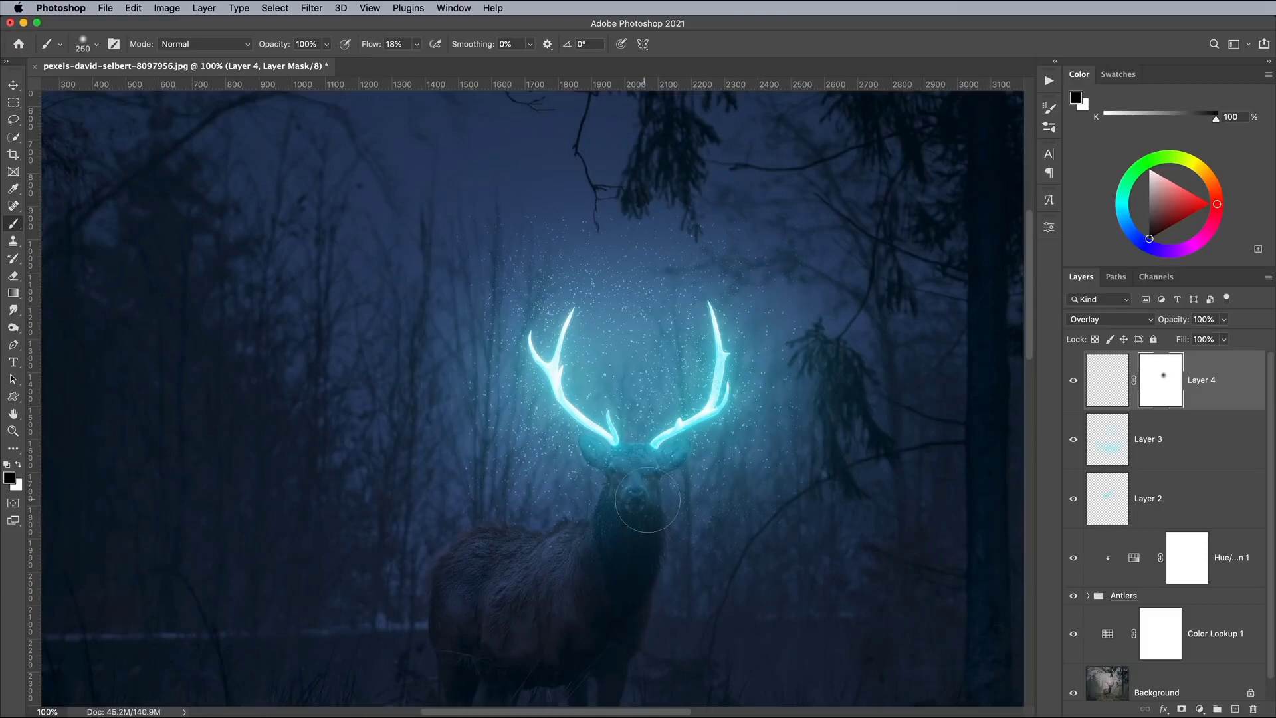
{"action": "mouse_move", "coordinate": [784, 189]}
{"action": "left_mouse_down"}
{"action": "mouse_move", "coordinate": [584, 187]}
{"action": "mouse_move", "coordinate": [447, 523]}
{"action": "mouse_move", "coordinate": [490, 517]}
{"action": "mouse_move", "coordinate": [461, 510]}
{"action": "left_mouse_up"}
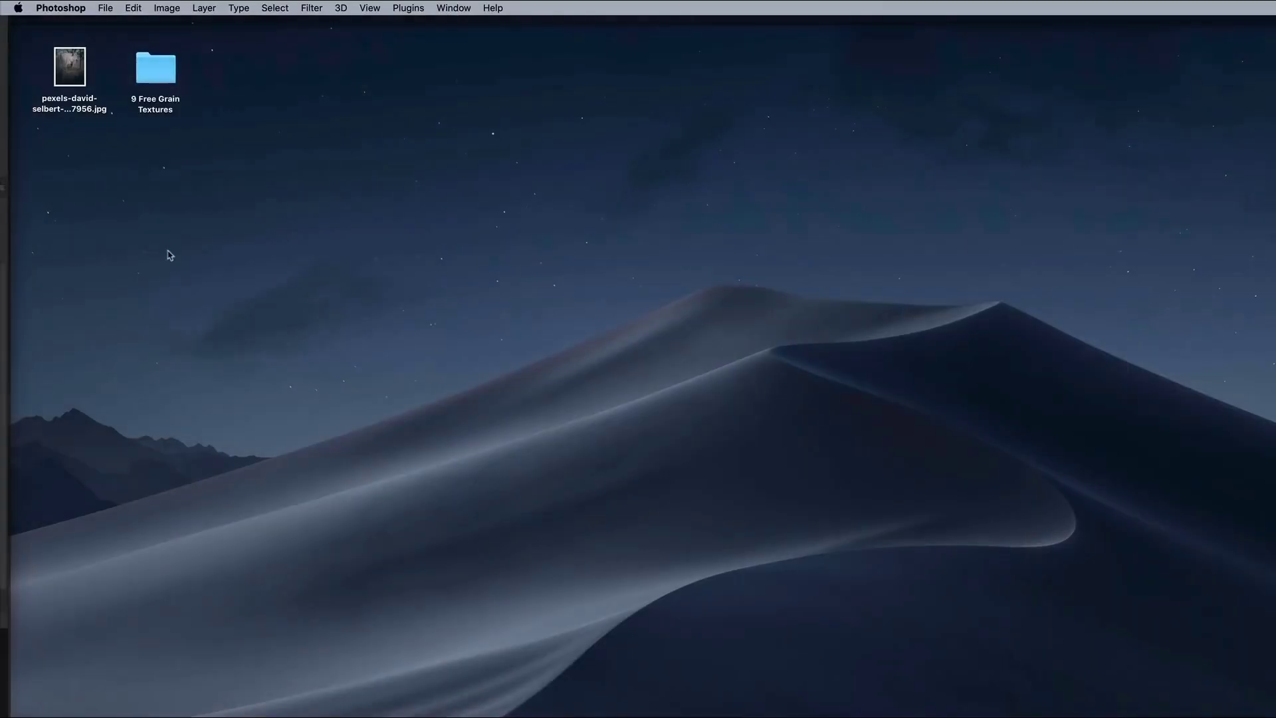
Open Grain-Texture-02.png from the PNG folder of the free grain textures in Adobe Photoshop 2021
{"action": "double_click", "coordinate": [170, 75]}
{"action": "double_click", "coordinate": [402, 235]}
{"action": "right_click", "coordinate": [454, 238]}
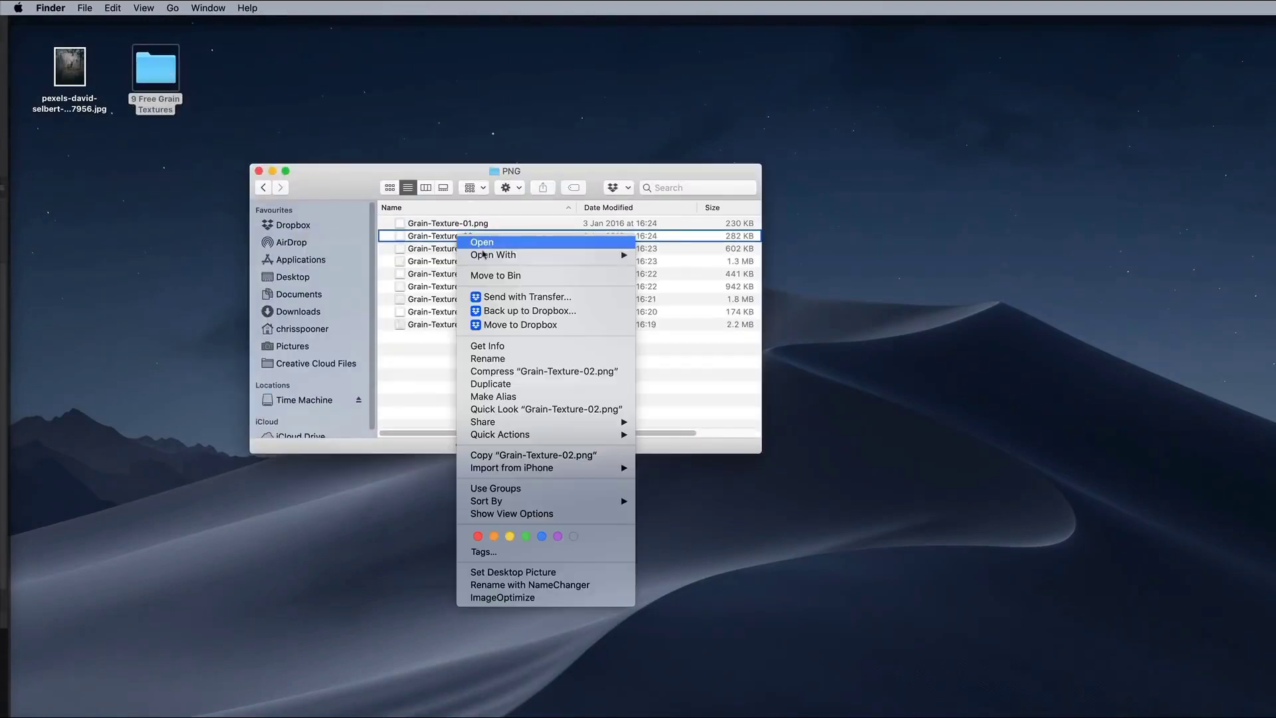
{"action": "mouse_move", "coordinate": [532, 253]}
{"action": "left_click", "coordinate": [685, 308]}
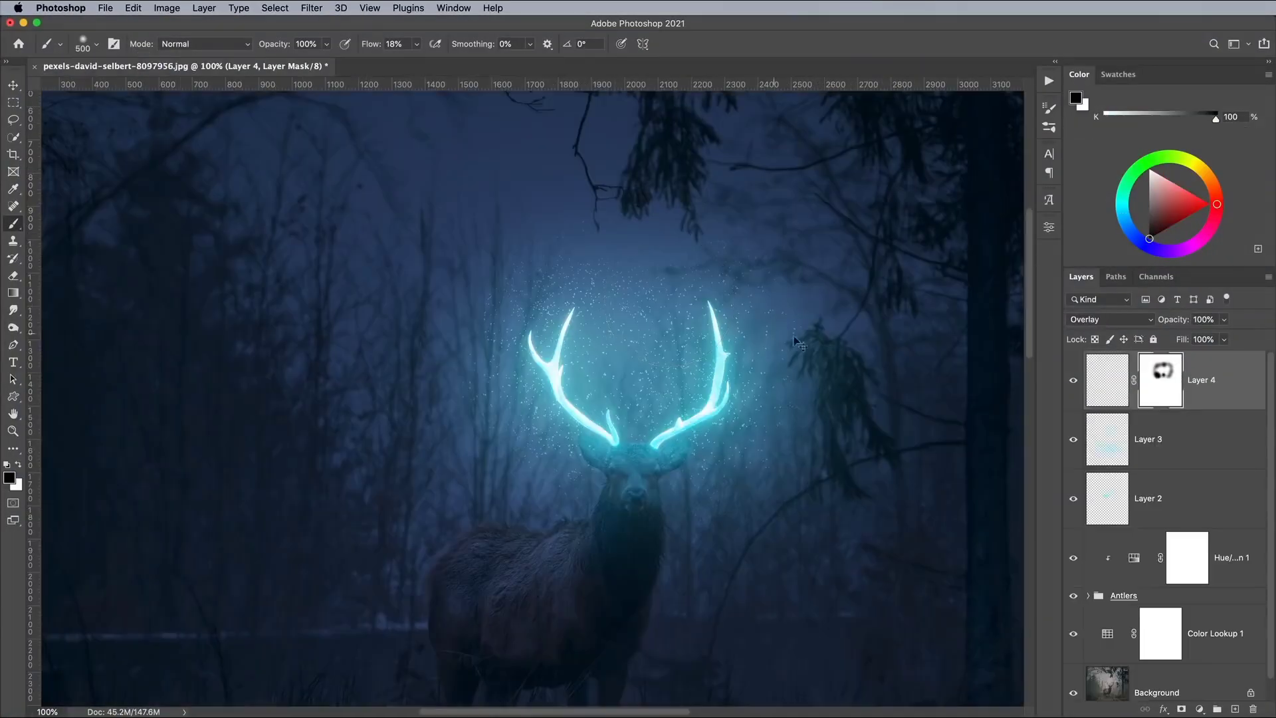
Rotate the inverted second grain texture 90° and stretch it to about 180% by 144% so it covers the whole photo
{"action": "key", "text": "super+minus"}
{"action": "key", "text": "super+minus"}
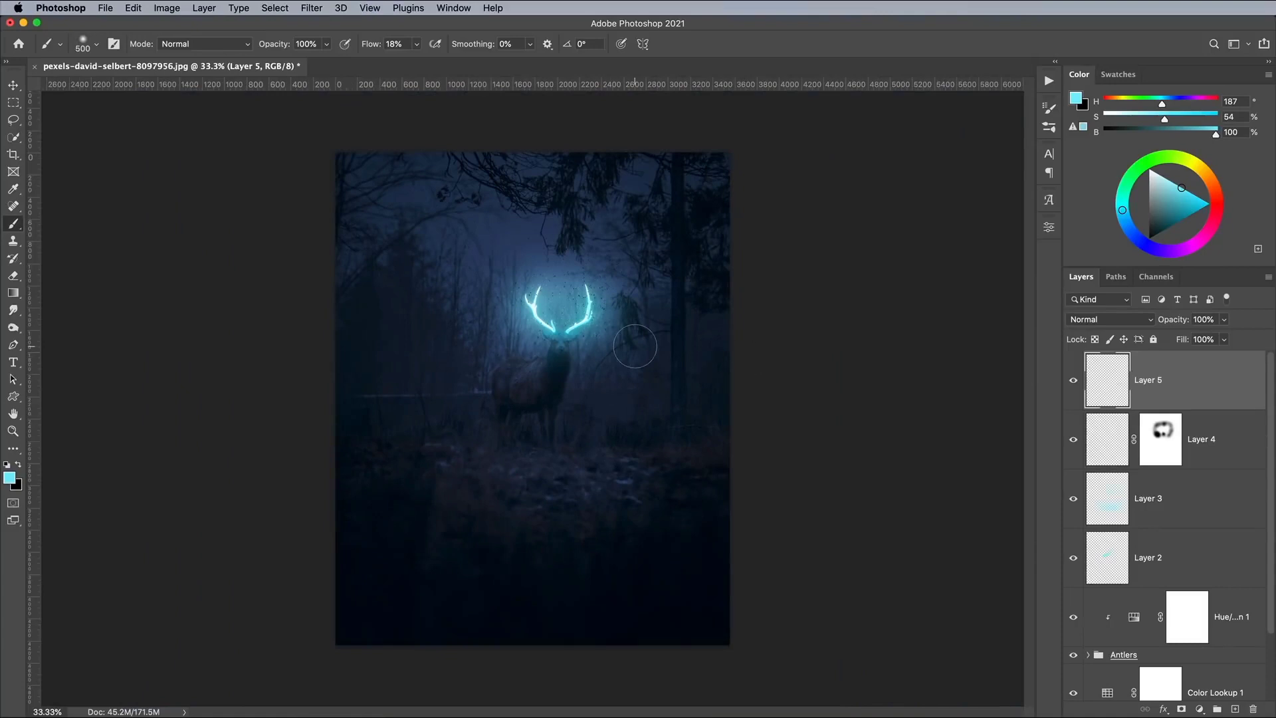
{"action": "key", "text": "super+t"}
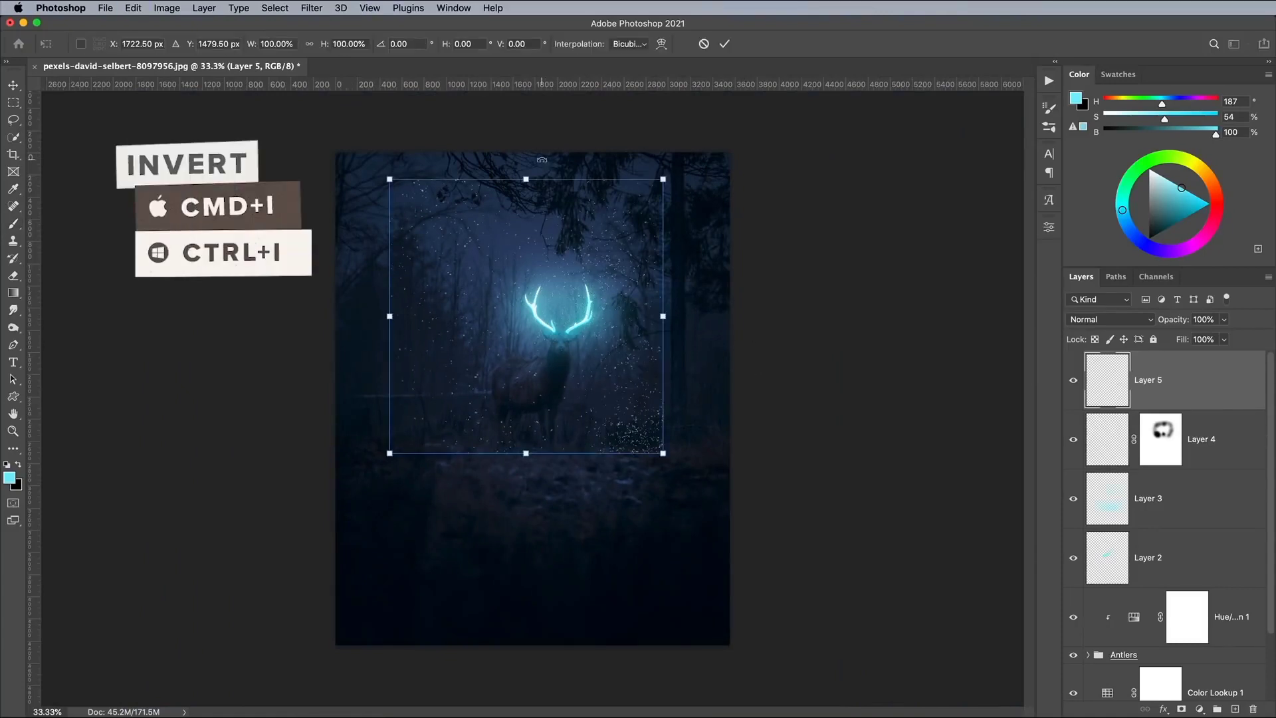
{"action": "left_click_drag", "start_coordinate": [542, 160], "coordinate": [688, 325]}
{"action": "left_click_drag", "start_coordinate": [663, 454], "coordinate": [734, 672]}
{"action": "left_click_drag", "start_coordinate": [606, 527], "coordinate": [546, 500]}
{"action": "left_click_drag", "start_coordinate": [674, 397], "coordinate": [730, 398]}
{"action": "left_click_drag", "start_coordinate": [329, 397], "coordinate": [335, 397]}
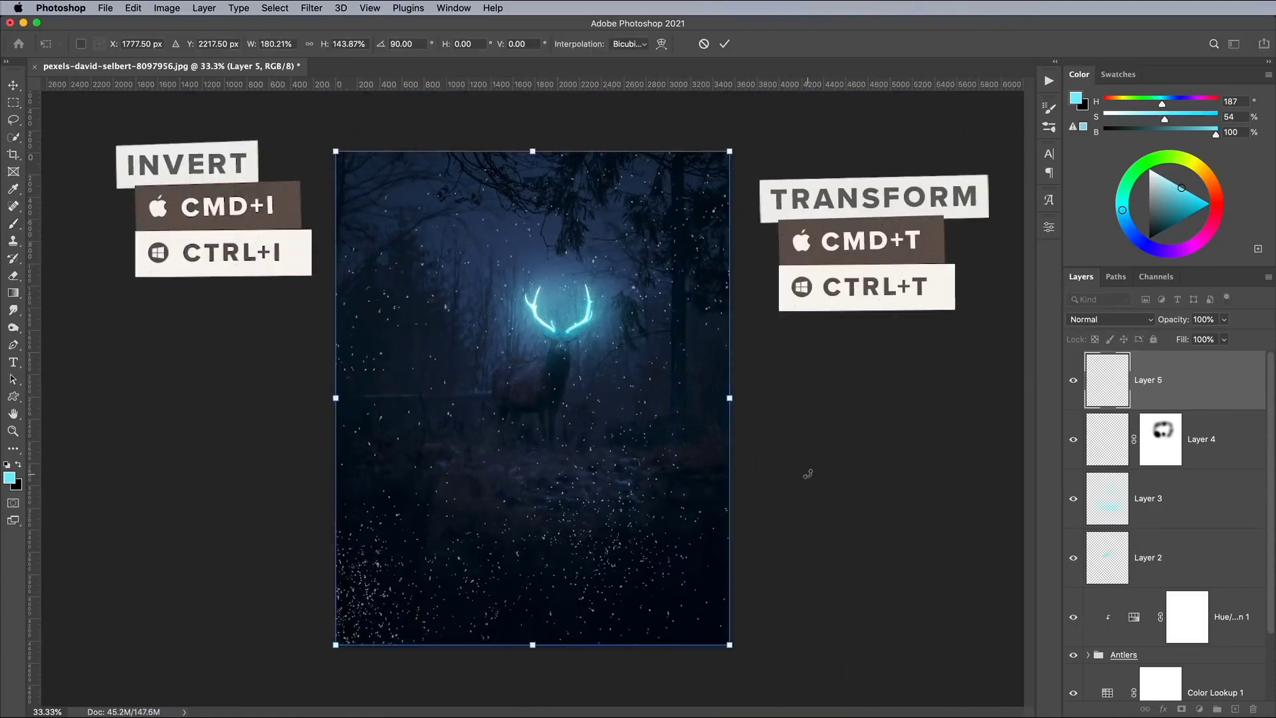
{"action": "key", "text": "Return"}
{"action": "key", "text": "b"}
Convert the second grain texture to a smart object and apply a Gaussian Blur with a 12-pixel radius
{"action": "key", "text": "super+equal"}
{"action": "key", "text": "super+equal"}
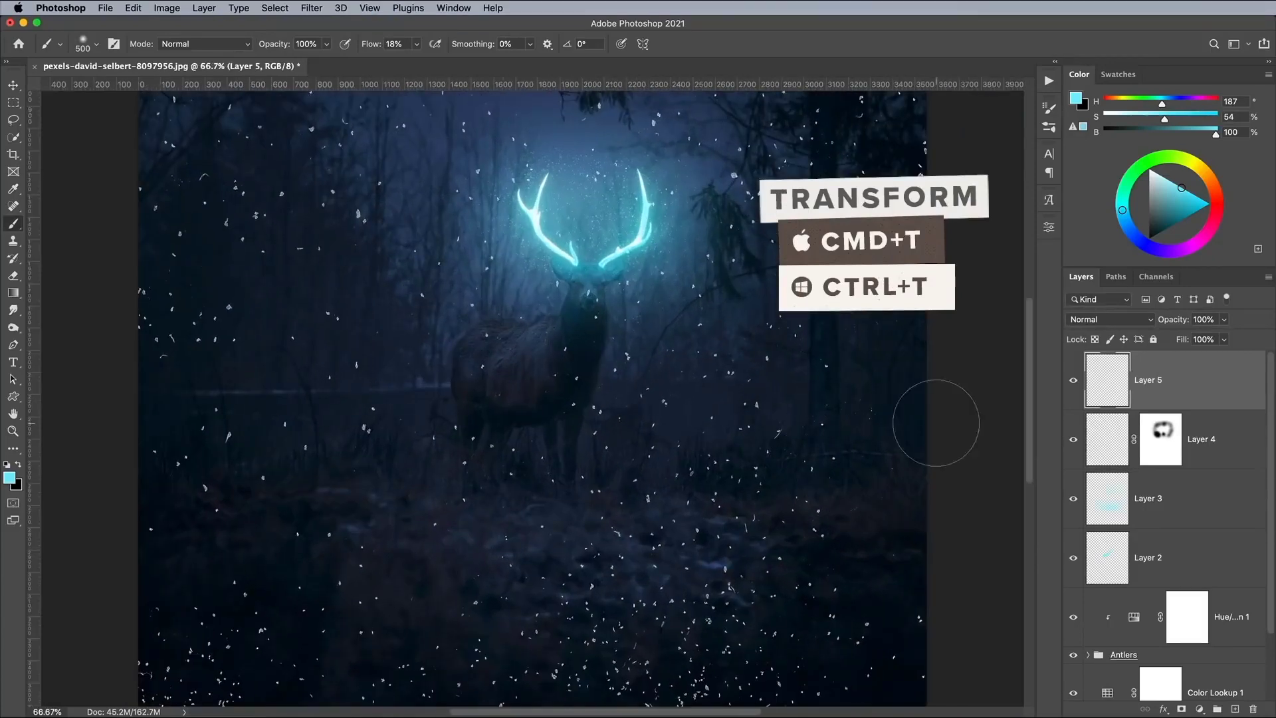
{"action": "right_click", "coordinate": [1190, 386]}
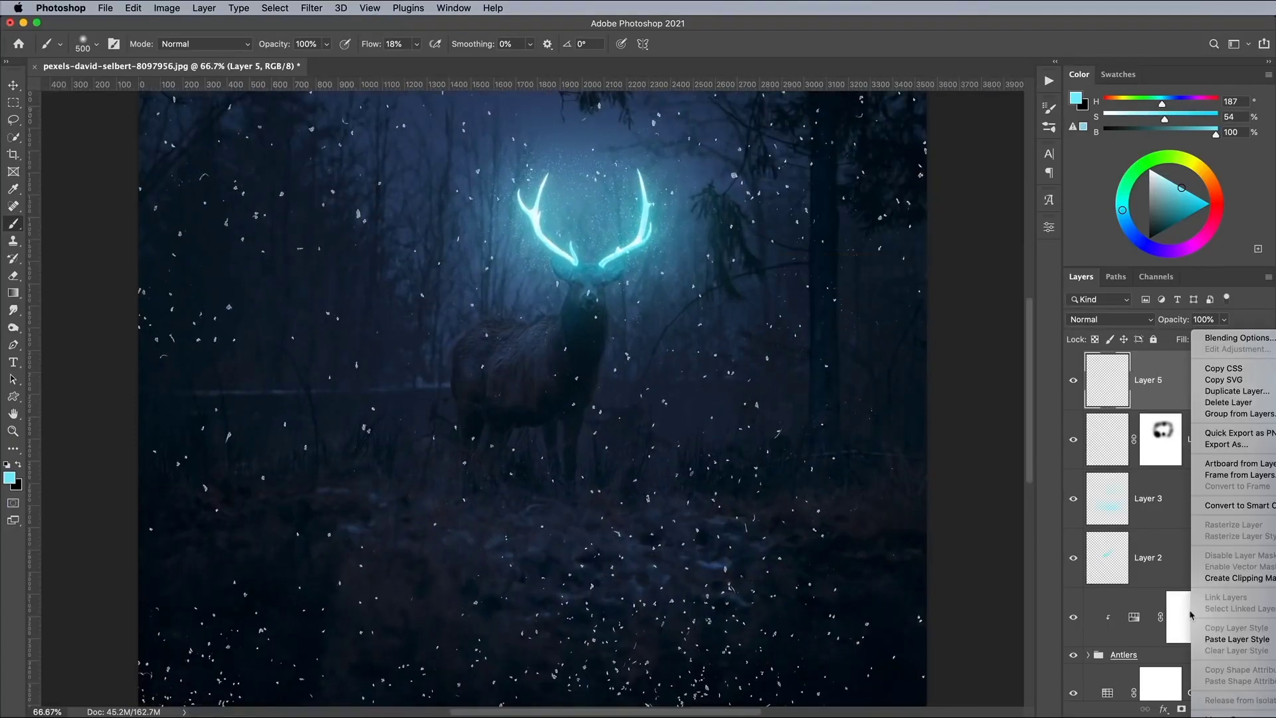
{"action": "left_click", "coordinate": [1231, 506]}
{"action": "left_click", "coordinate": [313, 8]}
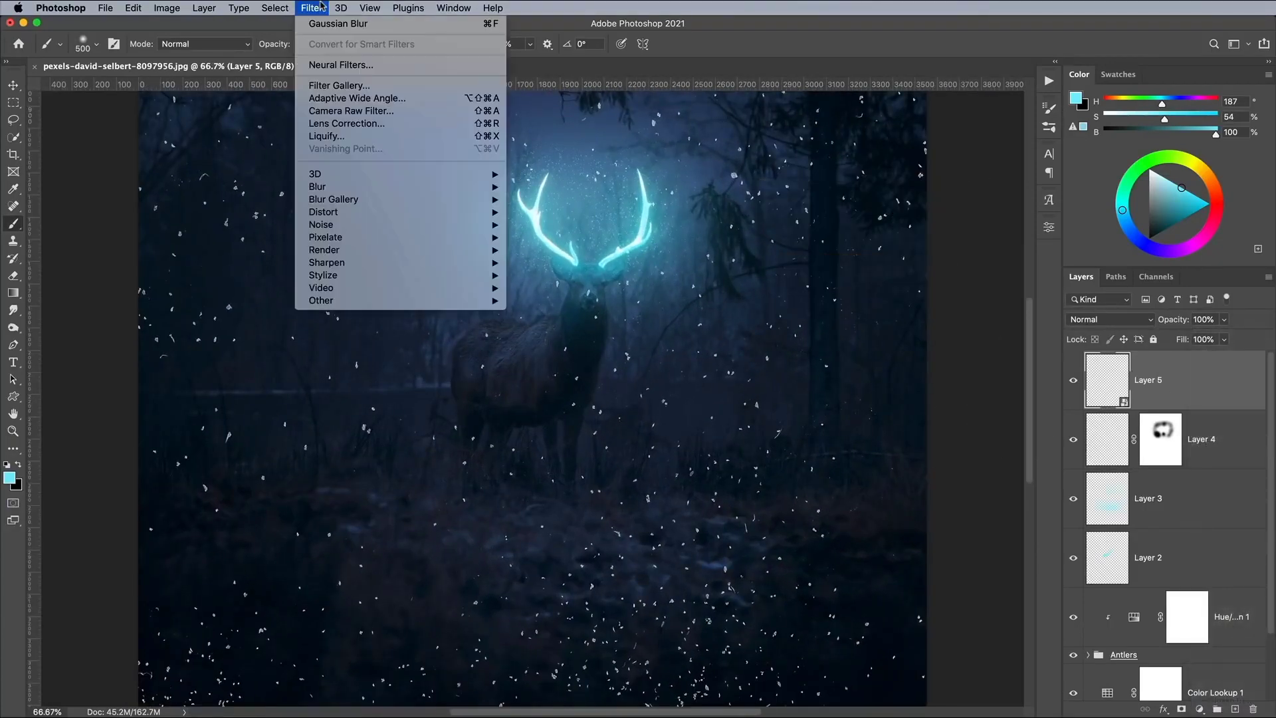
{"action": "mouse_move", "coordinate": [349, 188]}
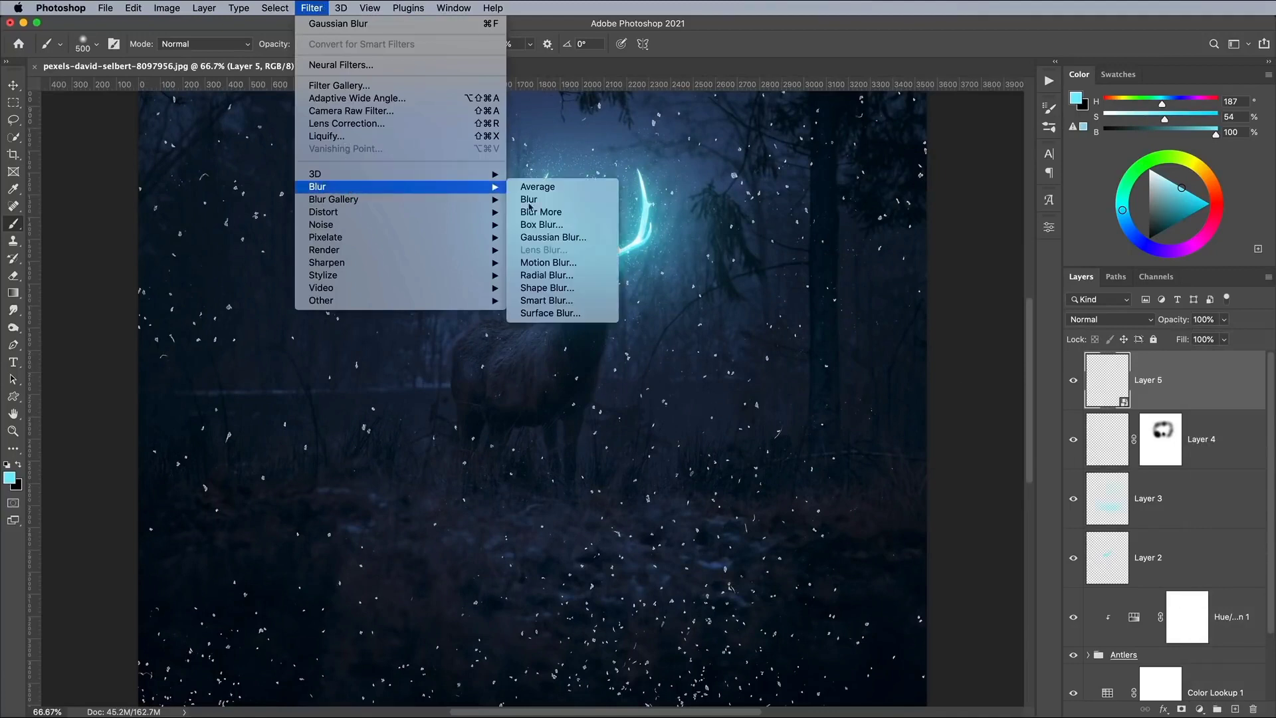
{"action": "left_click", "coordinate": [540, 237]}
{"action": "left_click", "coordinate": [853, 443]}
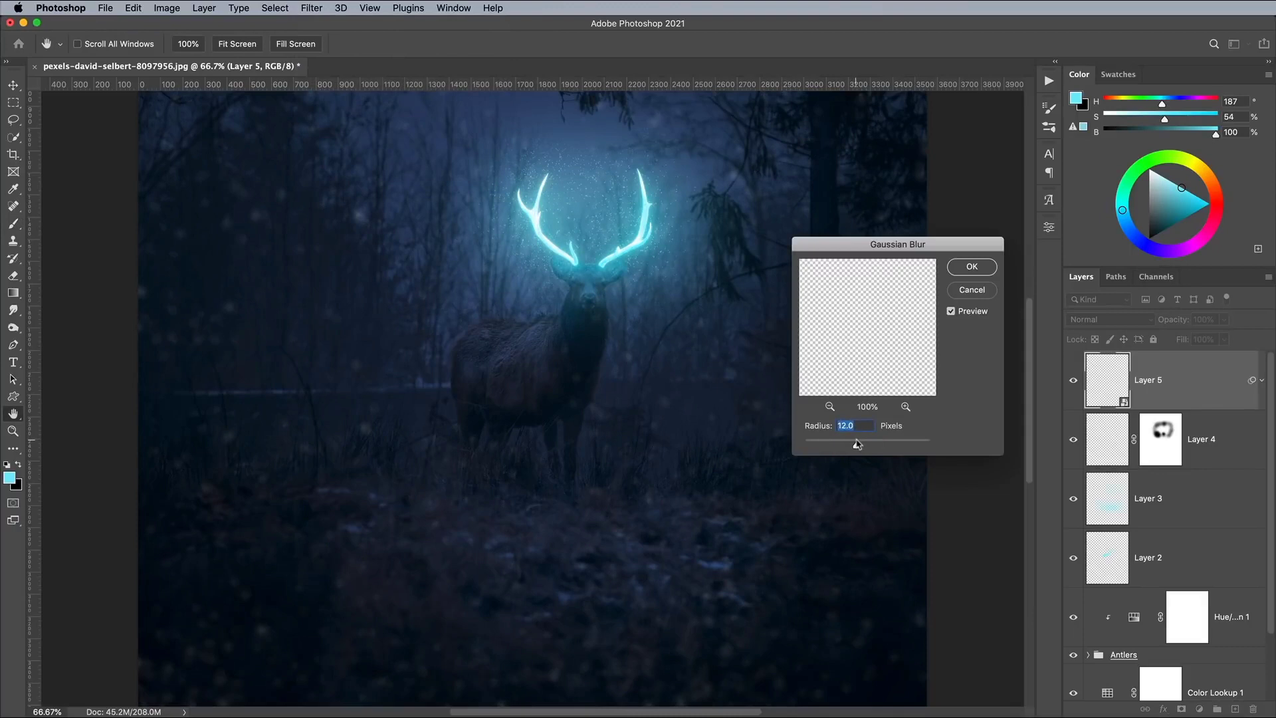
{"action": "left_click", "coordinate": [972, 266]}
Set the blurred grain layer's blend mode to Color Dodge and its fill to 89%
{"action": "left_click", "coordinate": [1095, 320]}
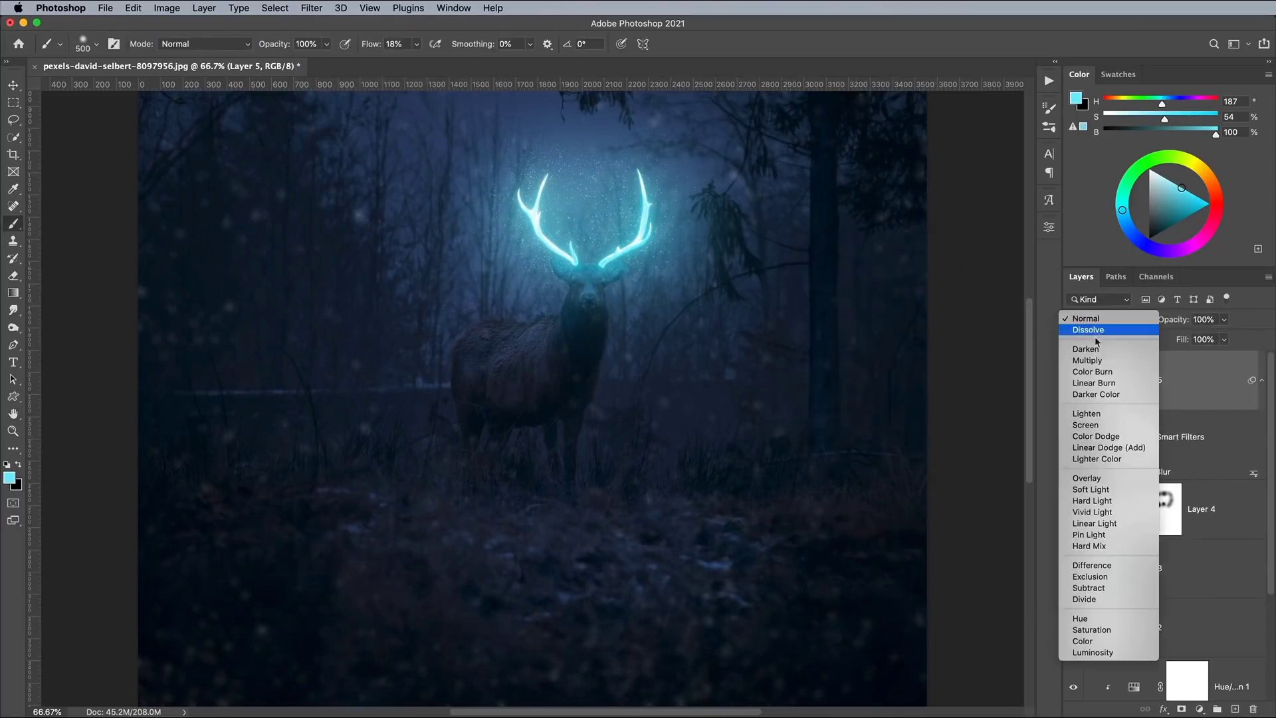
{"action": "left_click", "coordinate": [1097, 436]}
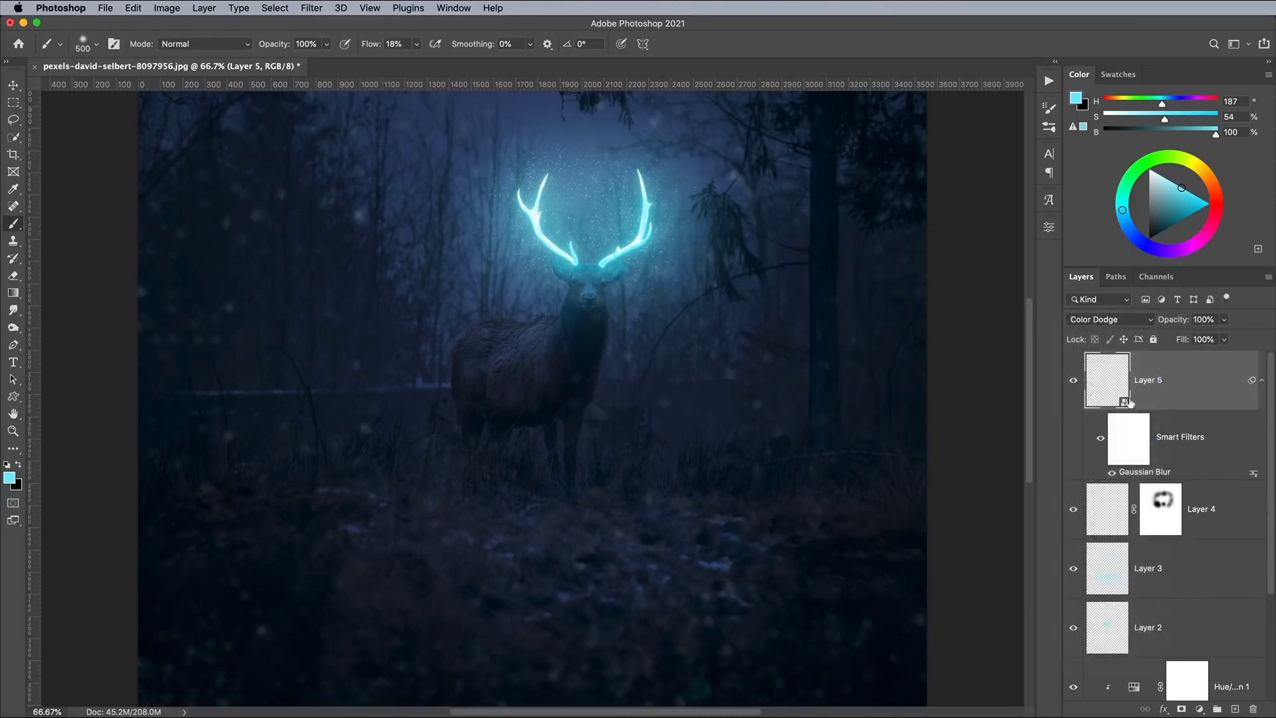
{"action": "left_click", "coordinate": [1225, 340]}
{"action": "left_click_drag", "start_coordinate": [1209, 359], "coordinate": [1206, 358]}
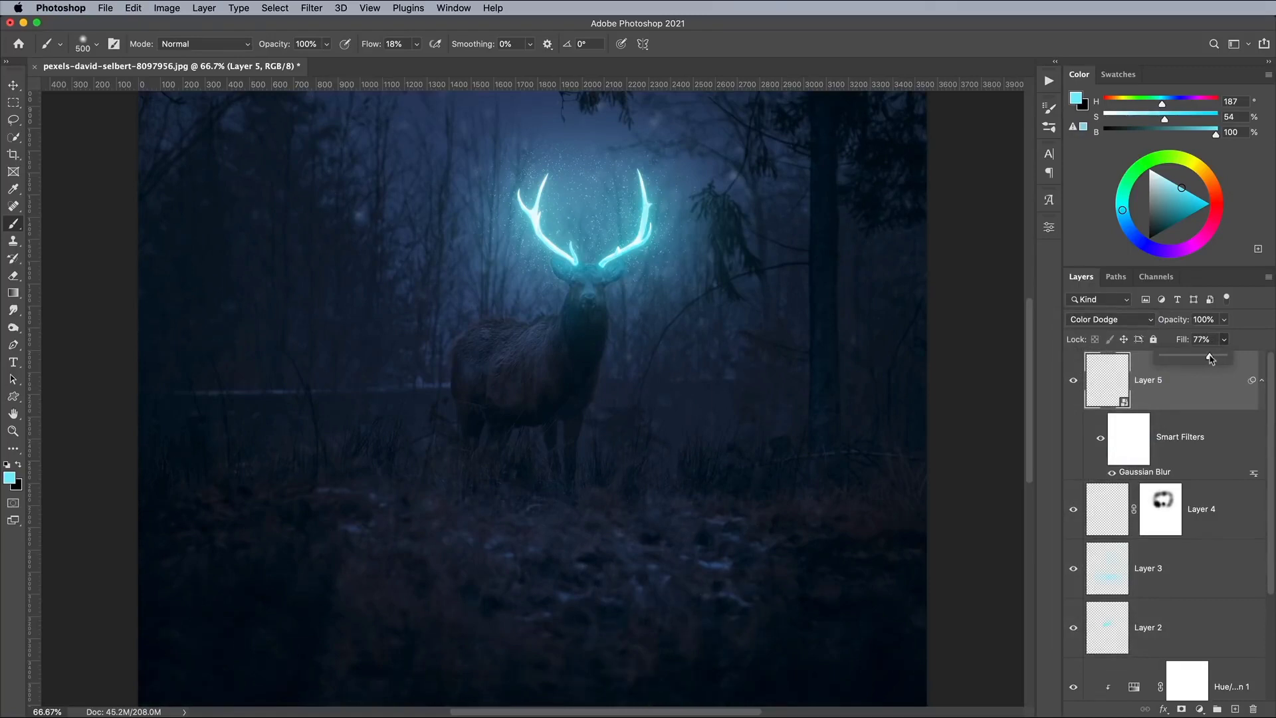
{"action": "left_click", "coordinate": [1207, 383]}
Add a mask to the blurred grain layer and paint out random patches of particles with a soft 1400-pixel black brush
{"action": "left_click", "coordinate": [1181, 709]}
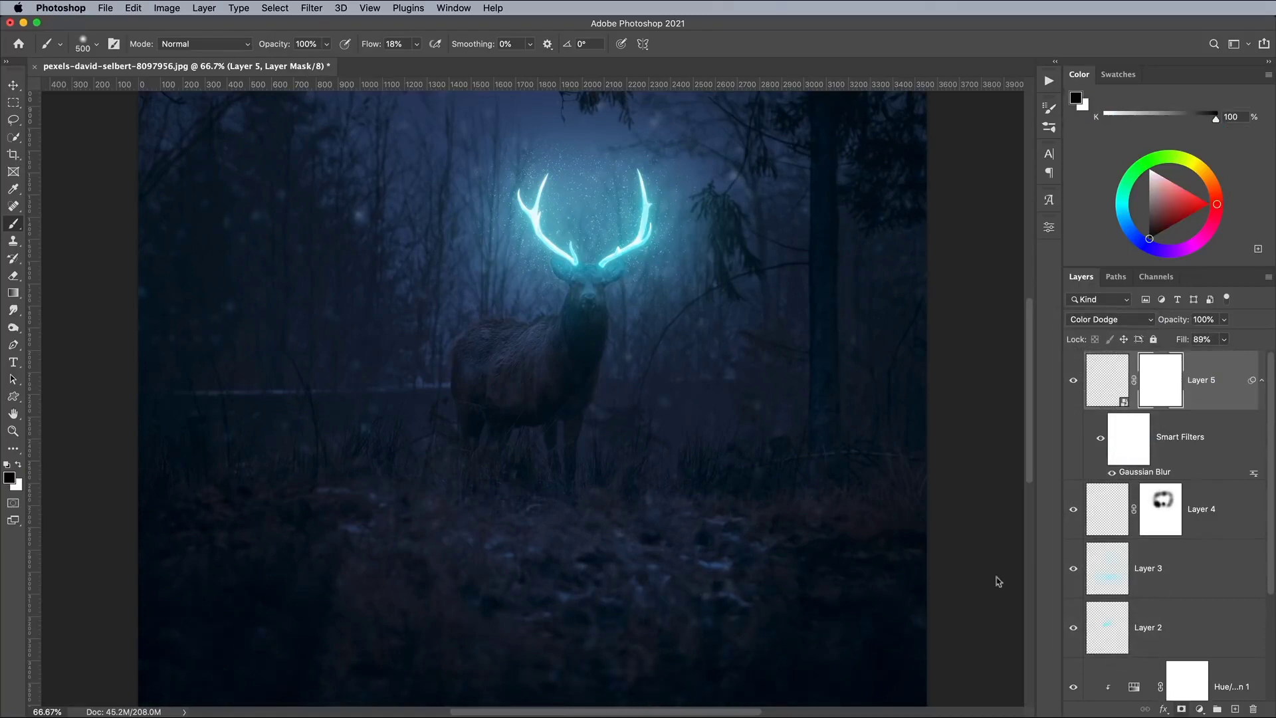
{"action": "key", "text": "super+minus"}
{"action": "key", "text": "super+minus"}
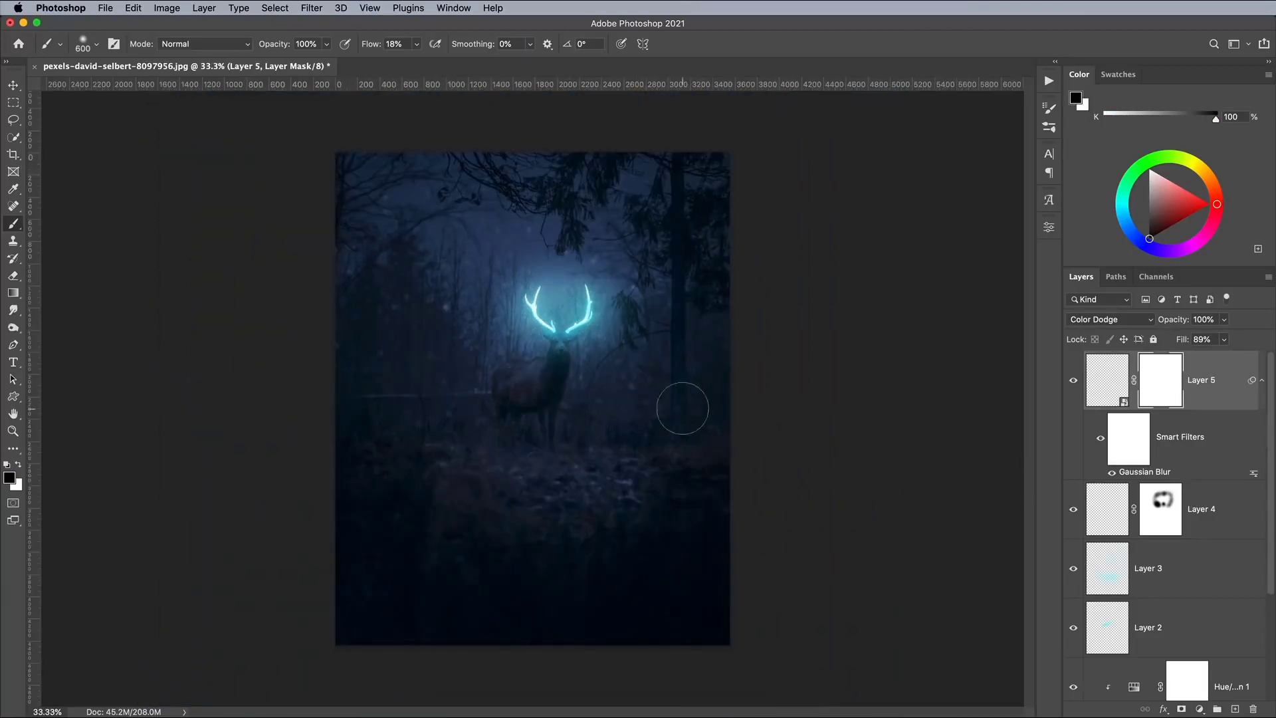
{"action": "key", "text": "bracketright"}
{"action": "key", "text": "bracketright"}
{"action": "key", "text": "bracketright"}
{"action": "key", "text": "bracketright"}
{"action": "key", "text": "bracketright"}
{"action": "key", "text": "bracketright"}
{"action": "mouse_move", "coordinate": [503, 541]}
{"action": "left_mouse_down"}
{"action": "mouse_move", "coordinate": [387, 206]}
{"action": "mouse_move", "coordinate": [558, 203]}
{"action": "mouse_move", "coordinate": [376, 325]}
{"action": "mouse_move", "coordinate": [506, 414]}
{"action": "mouse_move", "coordinate": [557, 390]}
{"action": "mouse_move", "coordinate": [563, 333]}
{"action": "mouse_move", "coordinate": [640, 502]}
{"action": "mouse_move", "coordinate": [685, 343]}
{"action": "mouse_move", "coordinate": [420, 201]}
{"action": "left_mouse_up"}
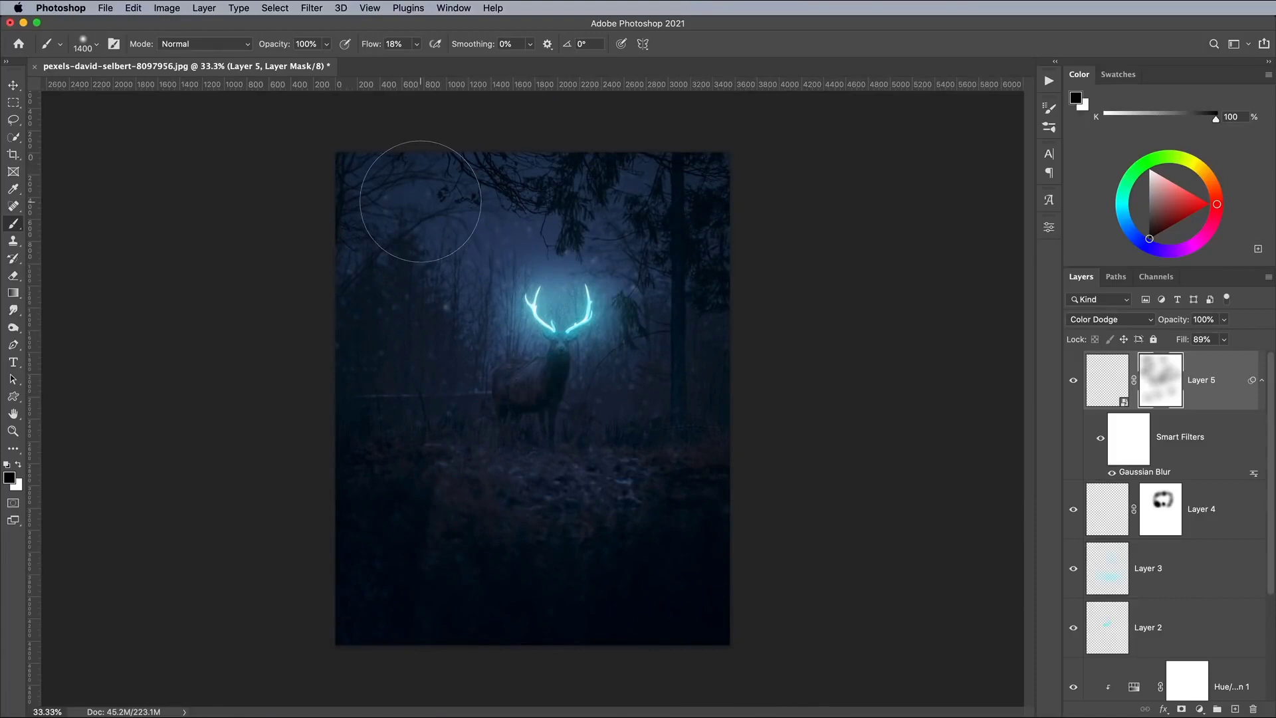
Merge a copy of all visible layers onto a new top layer and convert it for smart filters
{"action": "key", "text": "super+equal"}
{"action": "key", "text": "super+equal"}
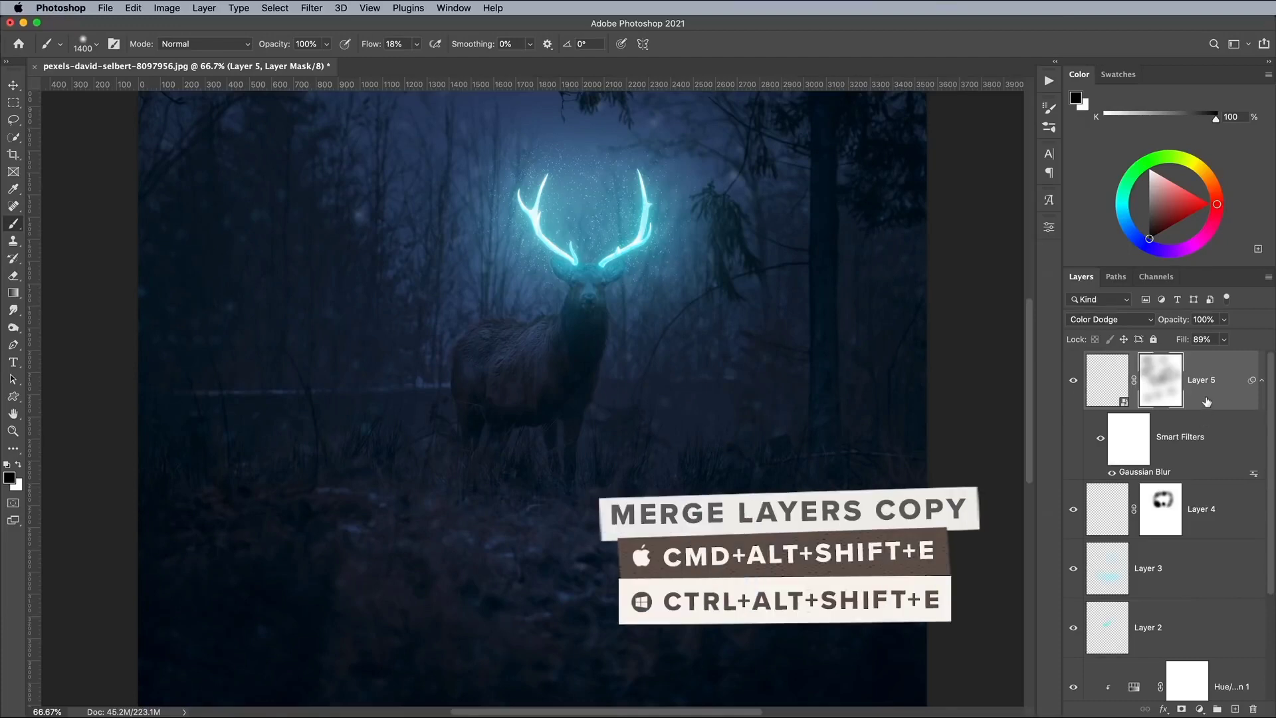
{"action": "key", "text": "super+alt+shift+e"}
{"action": "left_click", "coordinate": [204, 8]}
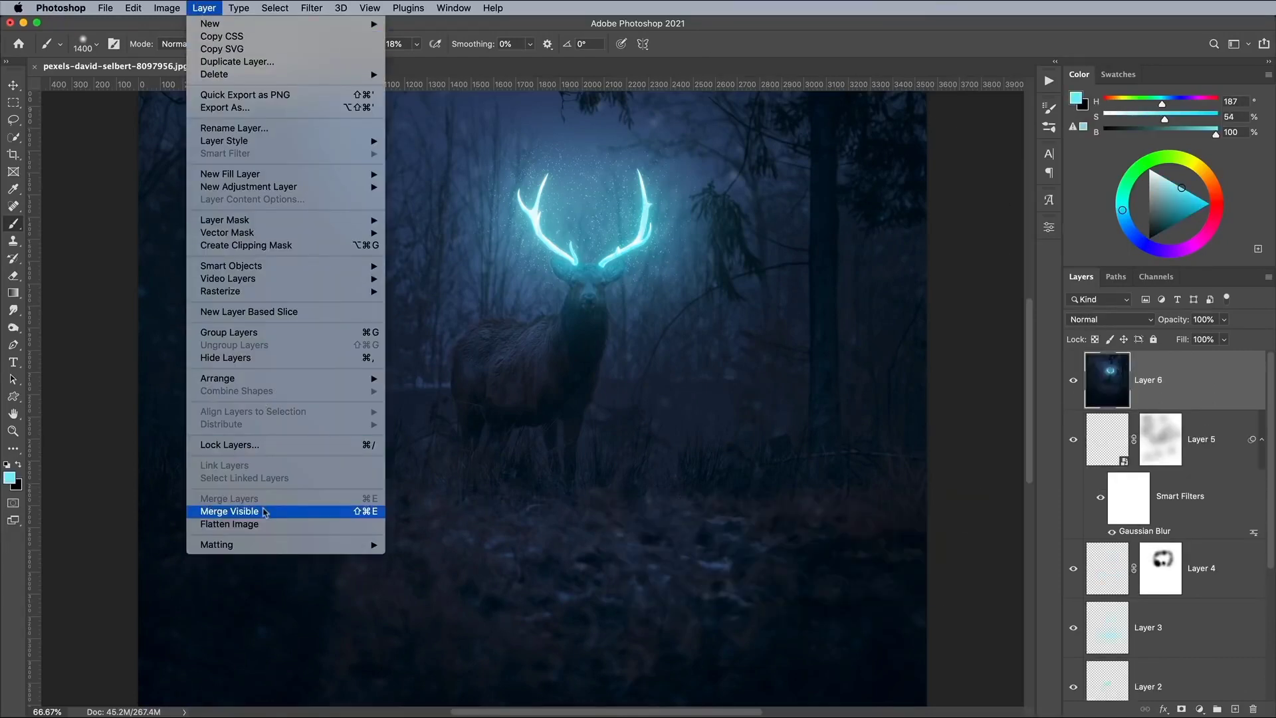
{"action": "left_click", "coordinate": [201, 7]}
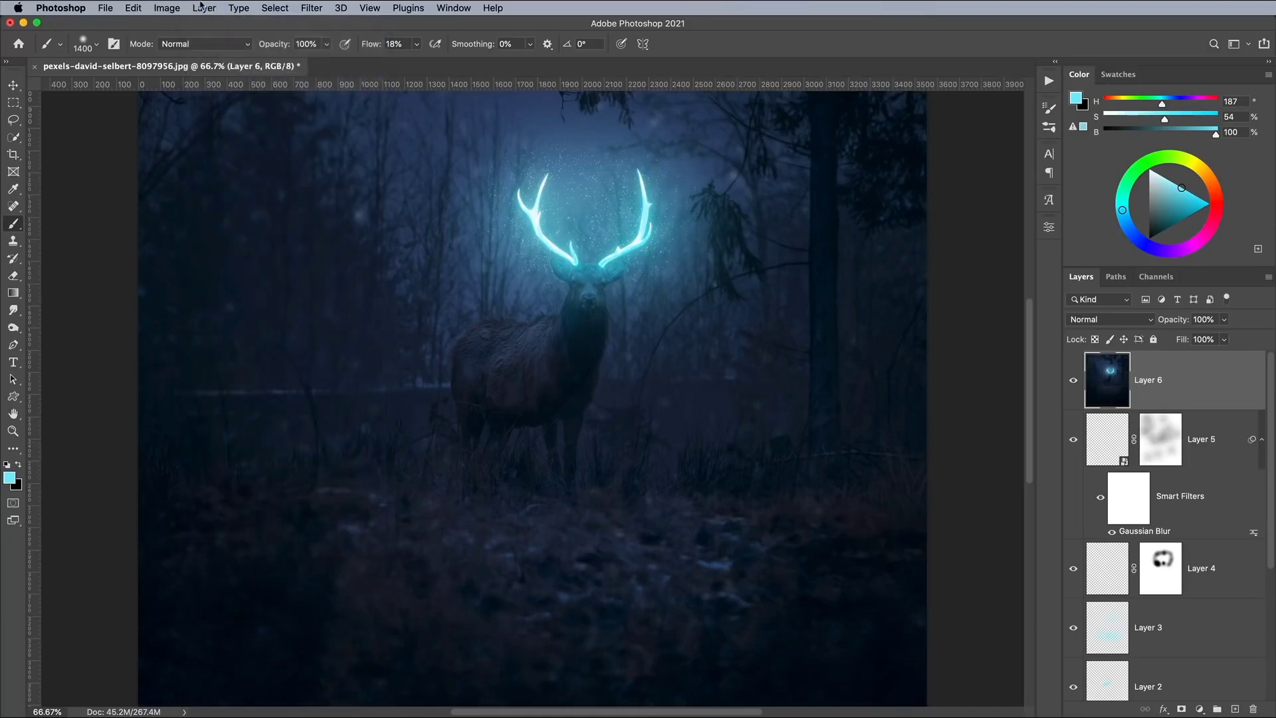
{"action": "left_click", "coordinate": [313, 7]}
{"action": "left_click", "coordinate": [327, 41]}
Start a Camera Raw Filter on the merged layer with Temperature -8, Tint -2, Contrast +10, Highlights +15 and Shadows +11
{"action": "left_click", "coordinate": [319, 8]}
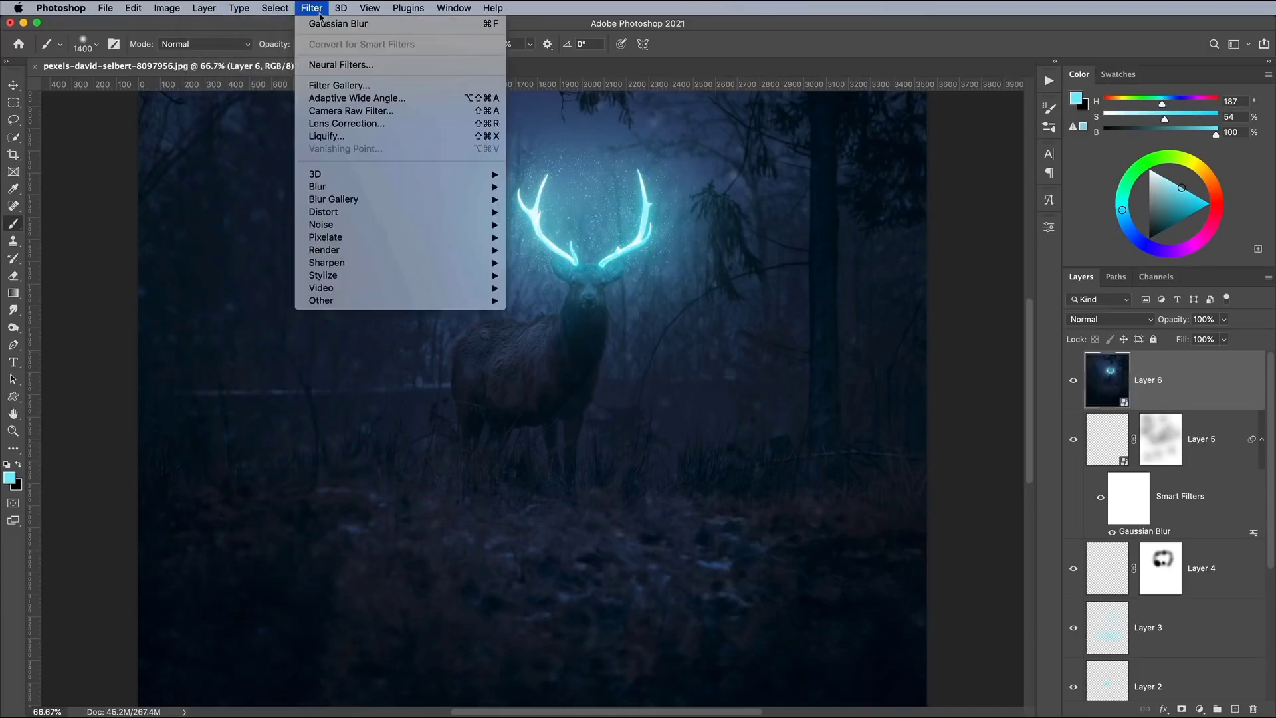
{"action": "left_click", "coordinate": [346, 112]}
{"action": "left_click_drag", "start_coordinate": [979, 268], "coordinate": [979, 291]}
{"action": "left_click_drag", "start_coordinate": [980, 344], "coordinate": [987, 345]}
{"action": "left_click_drag", "start_coordinate": [980, 364], "coordinate": [987, 385]}
Set Whites to +20, Blacks -7, Texture +8, Clarity +4 and Dehaze +17, and apply the Camera Raw adjustments
{"action": "left_click_drag", "start_coordinate": [980, 406], "coordinate": [994, 405]}
{"action": "left_click_drag", "start_coordinate": [979, 426], "coordinate": [974, 426]}
{"action": "mouse_move", "coordinate": [979, 460]}
{"action": "left_mouse_down"}
{"action": "mouse_move", "coordinate": [1007, 460]}
{"action": "mouse_move", "coordinate": [982, 480]}
{"action": "left_mouse_up"}
{"action": "left_click_drag", "start_coordinate": [980, 501], "coordinate": [991, 501]}
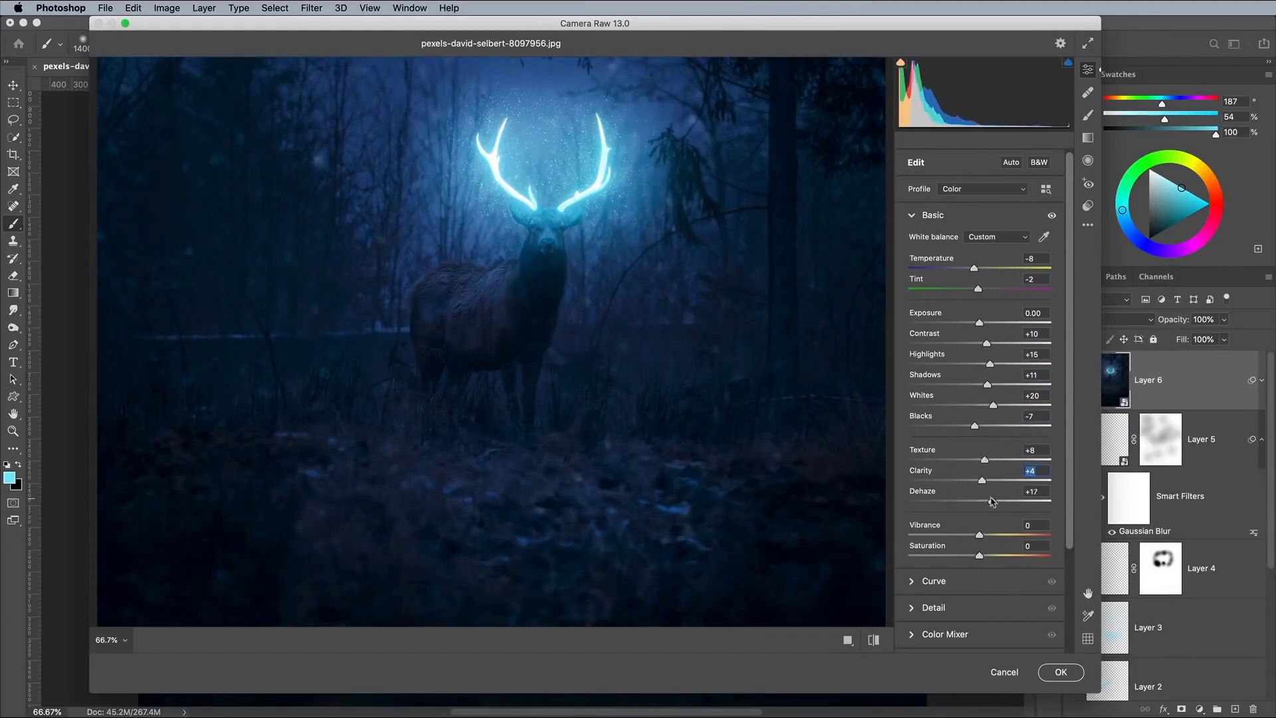
{"action": "left_click", "coordinate": [1060, 672]}
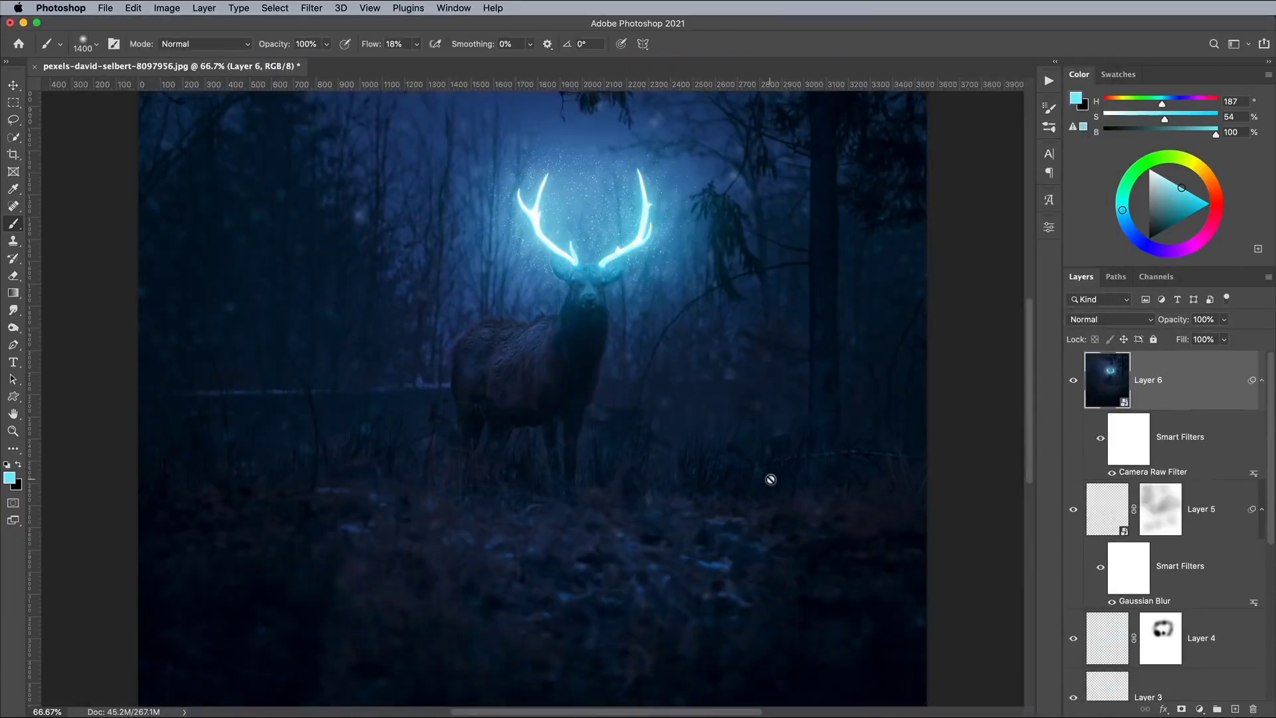